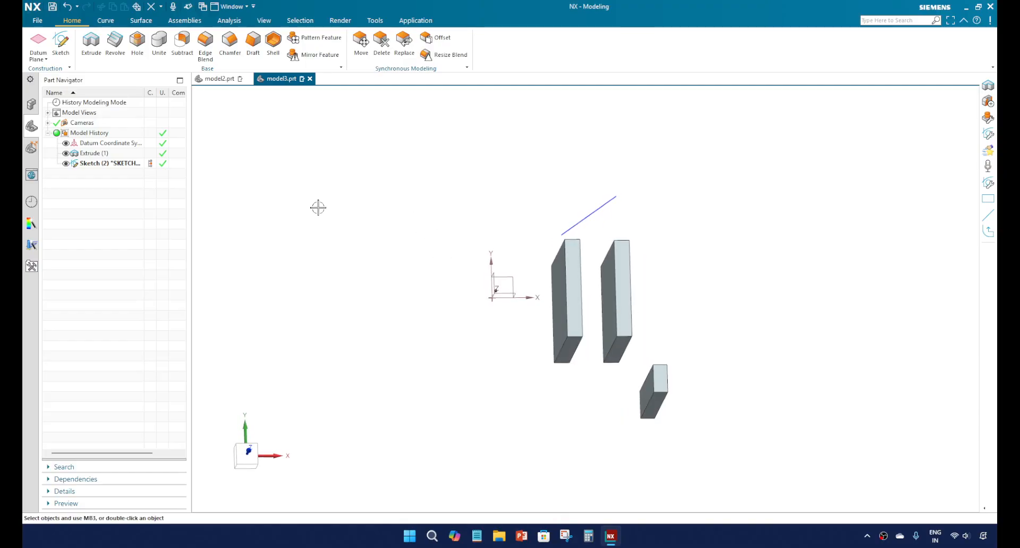
# Step: Start an Extrude and sketch its section on the datum YZ plane: one rectangle around the origin and a second, separate rectangle on the +Y side
pyautogui.click(92, 53)
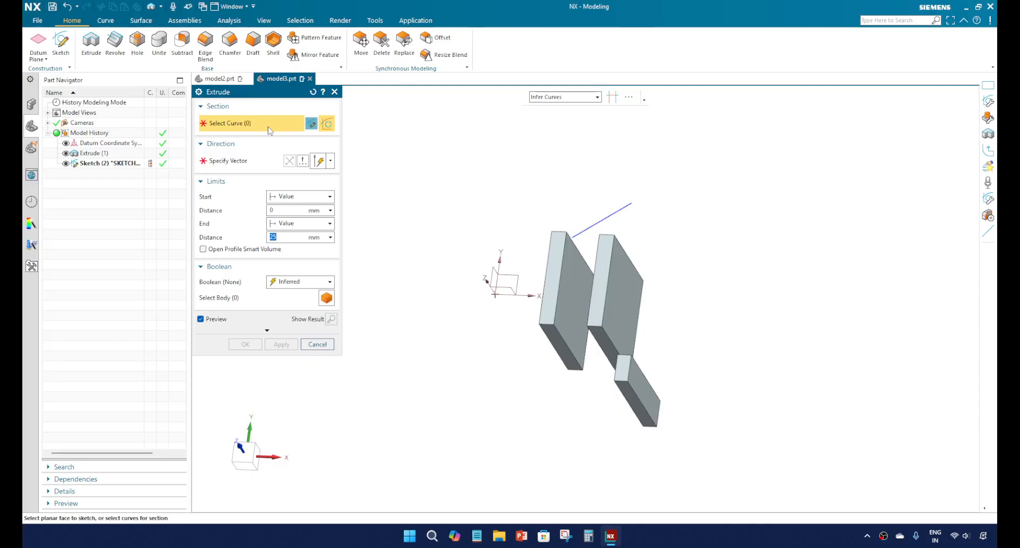
pyautogui.click(492, 269)
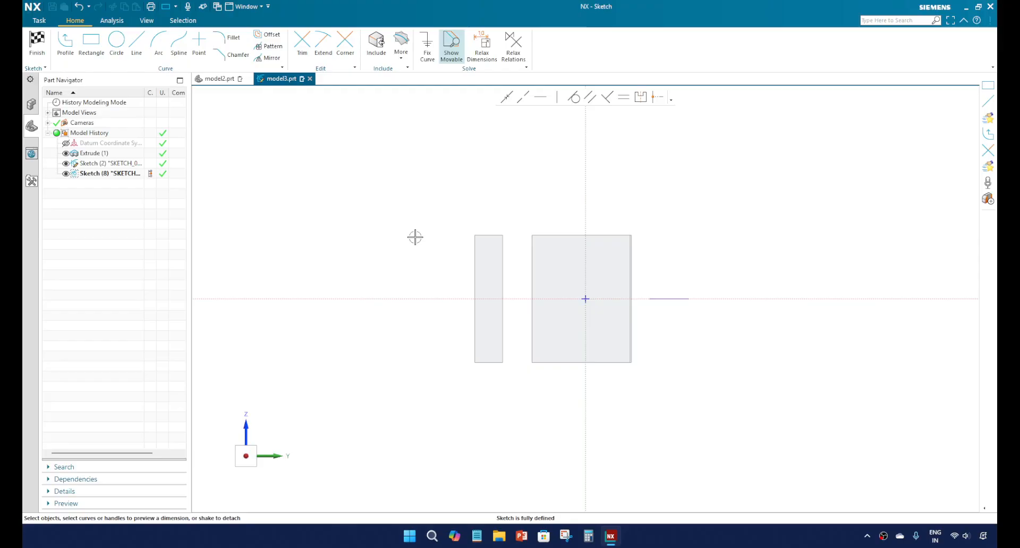
pyautogui.click(103, 62)
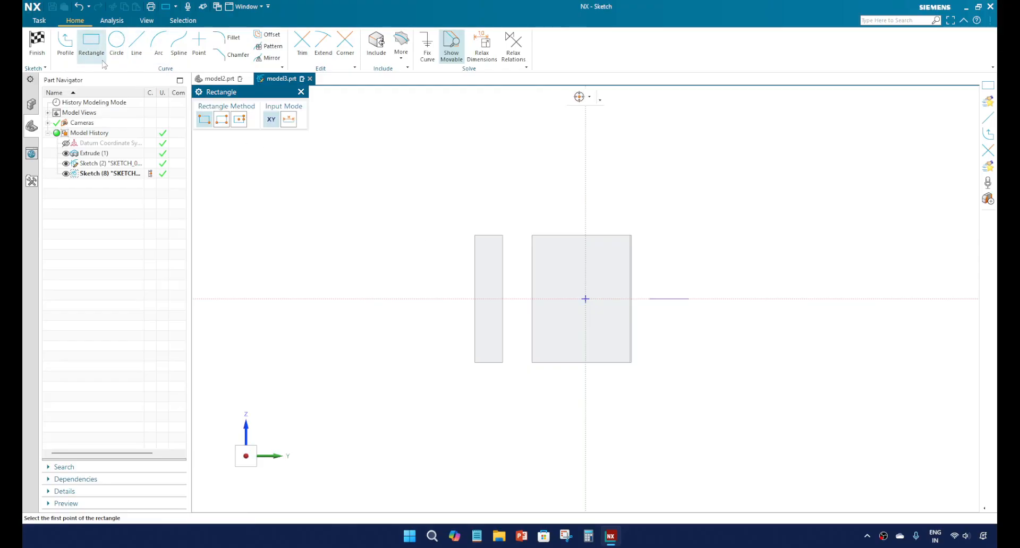
pyautogui.click(556, 281)
pyautogui.click(609, 330)
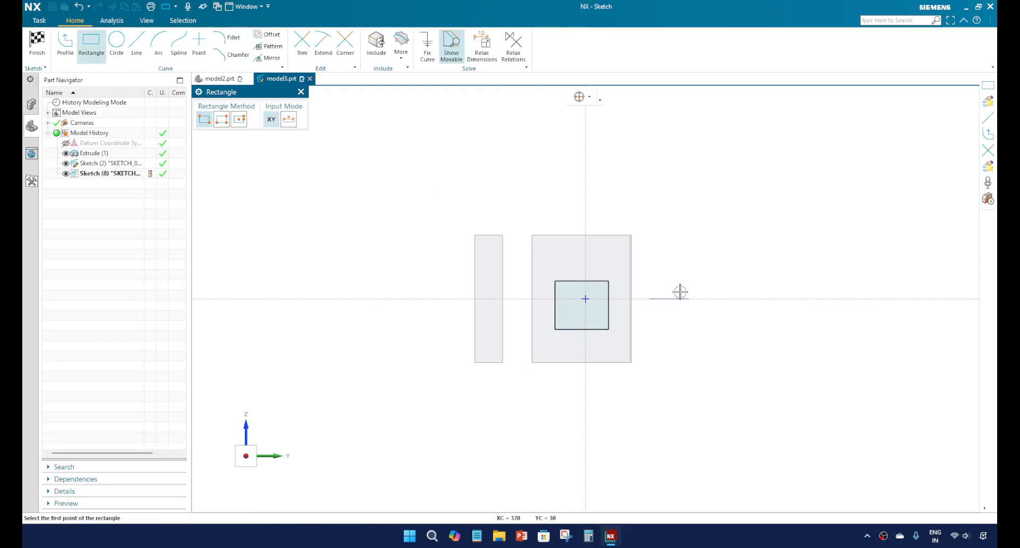
pyautogui.click(739, 337)
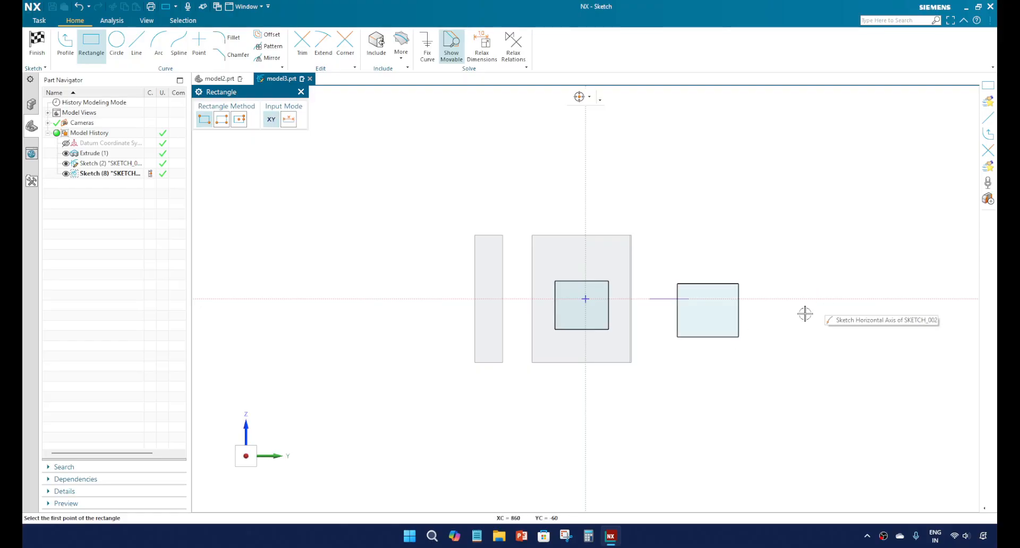
pyautogui.press('Escape')
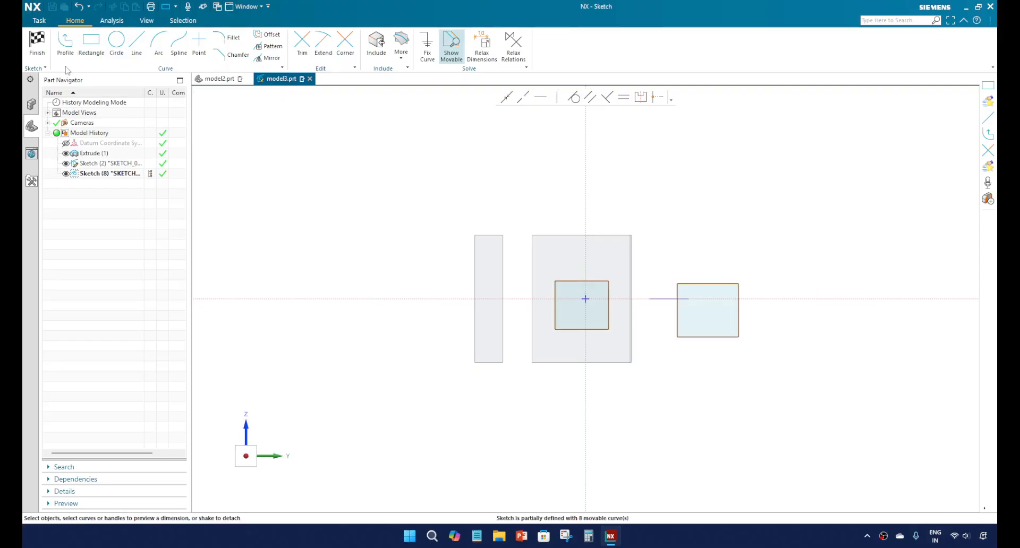
pyautogui.moveTo(636, 266); pyautogui.dragTo(634, 261, button='middle')
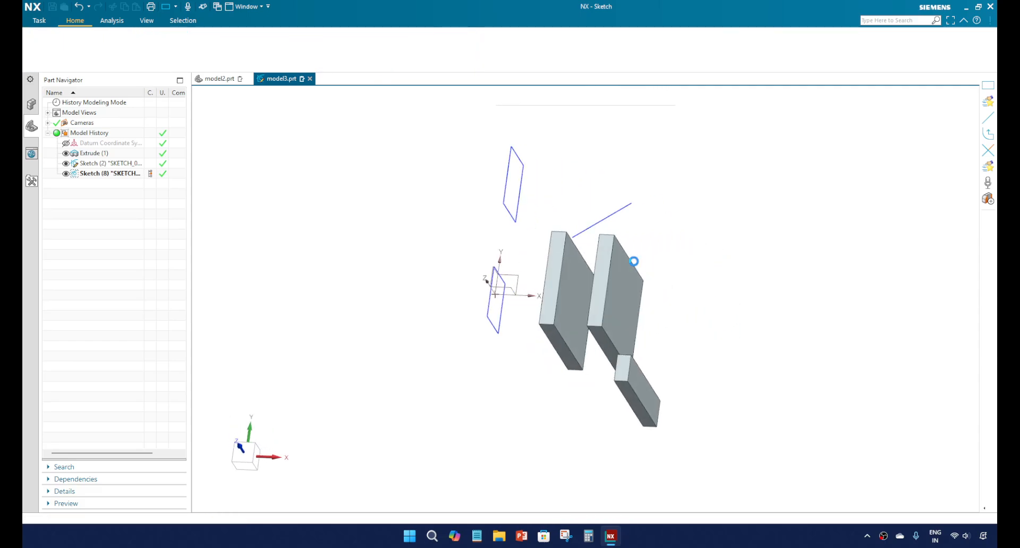
# Step: Reopen the section sketch from within the Extrude to review both rectangles, then return to the feature
pyautogui.press('x')
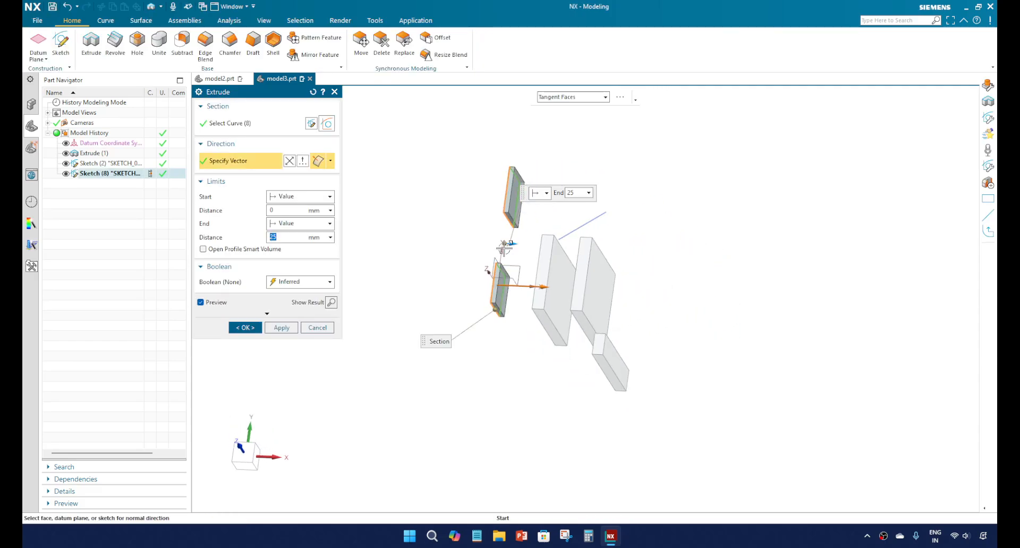
pyautogui.moveTo(513, 246); pyautogui.dragTo(500, 244, button='middle')
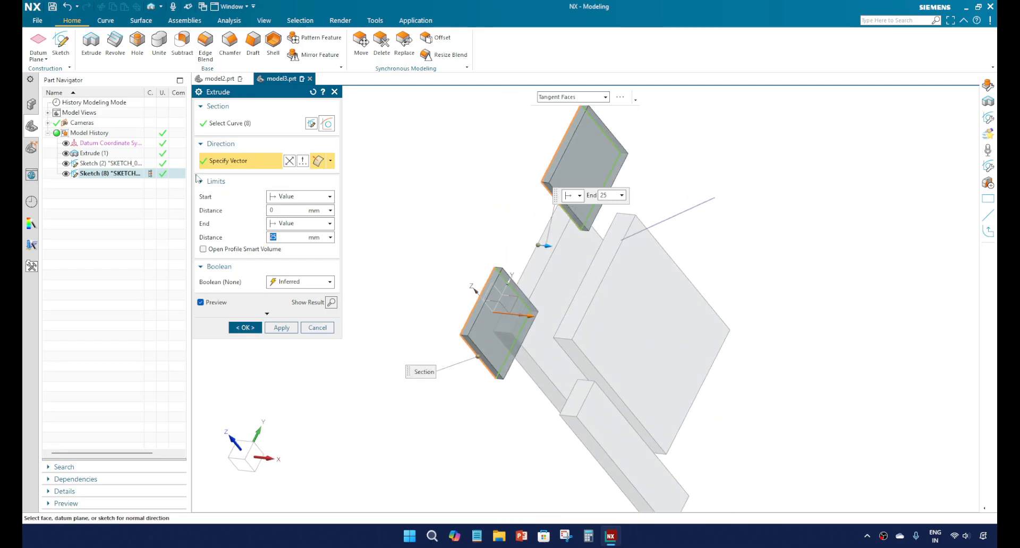
pyautogui.click(263, 124)
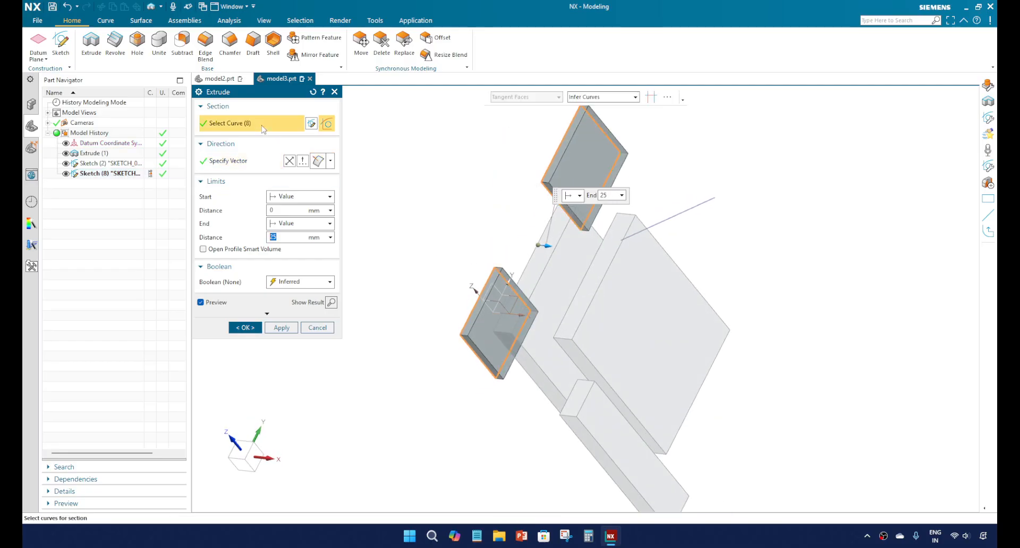
pyautogui.click(312, 124)
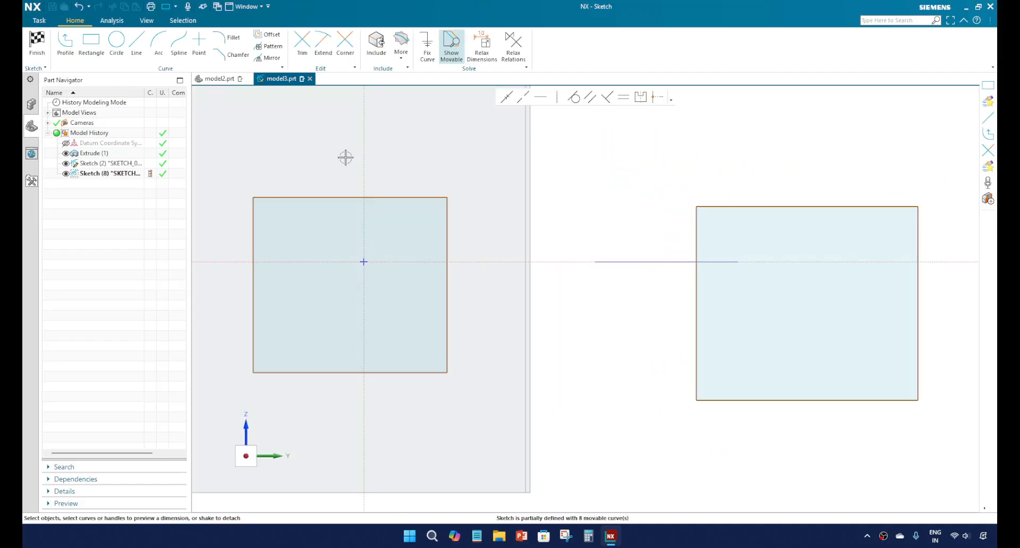
pyautogui.click(37, 48)
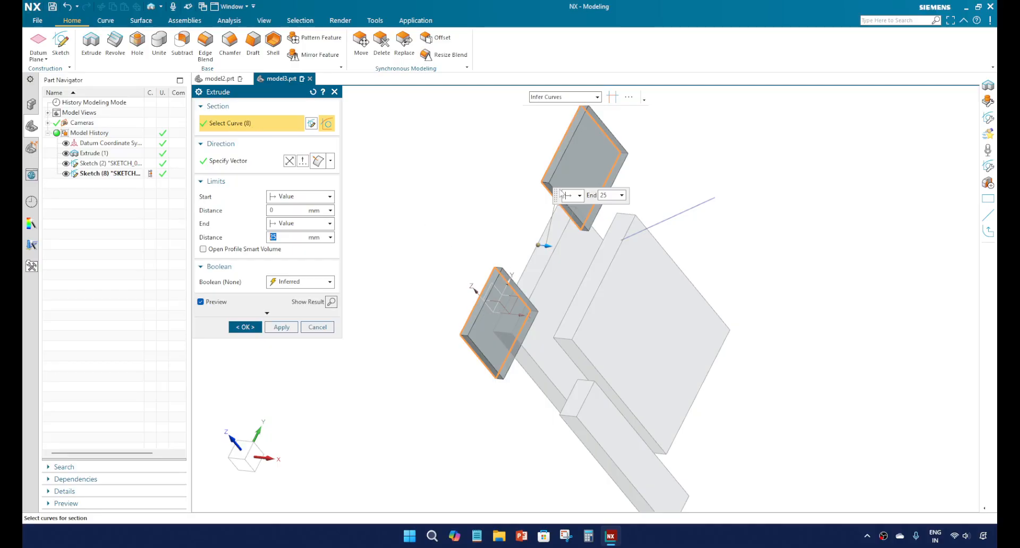
# Step: Remove the outer rectangle from the Extrude section, keeping only the rectangle around the origin
pyautogui.moveTo(569, 318)
pyautogui.mouseDown(button='middle')
pyautogui.moveTo(550, 323)
pyautogui.moveTo(561, 318)
pyautogui.mouseUp(button='middle')
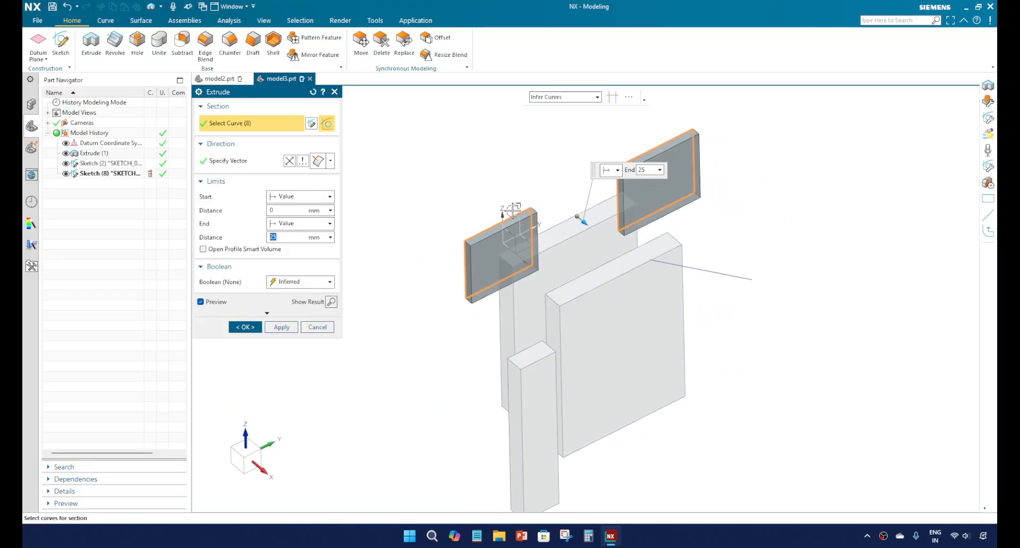
pyautogui.scroll(2, 651, 246)
pyautogui.scroll(-4, 638, 218)
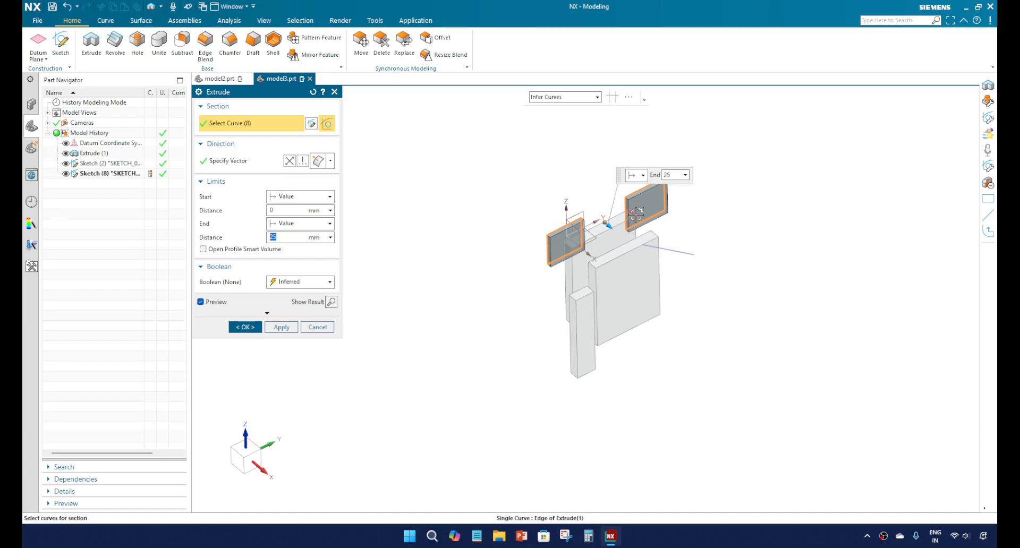
pyautogui.scroll(3, 636, 214)
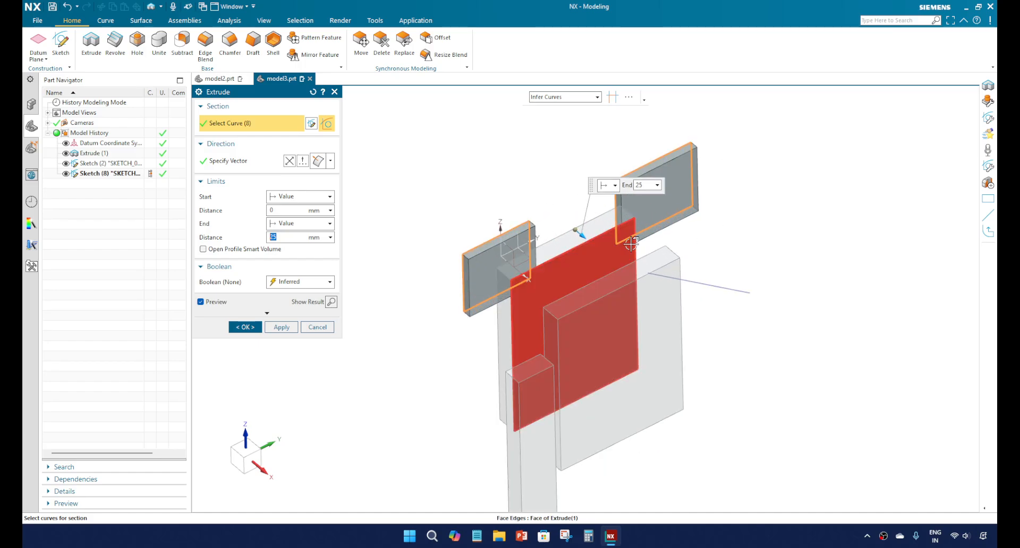
pyautogui.moveTo(585, 135); pyautogui.dragTo(753, 276)
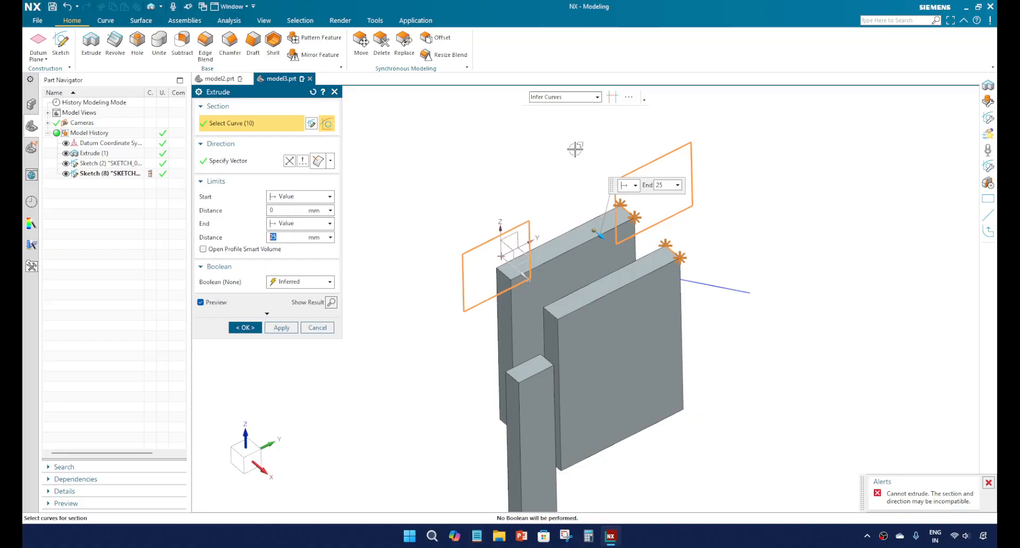
pyautogui.keyDown('shift'); pyautogui.moveTo(577, 141); pyautogui.dragTo(763, 289); pyautogui.keyUp('shift')
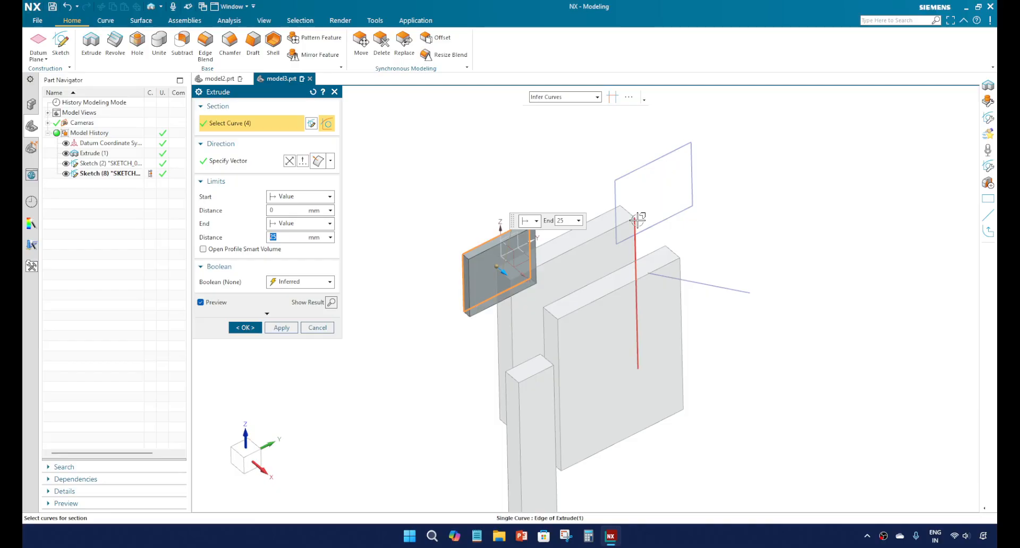
# Step: Add the outer rectangle back to the Extrude section
pyautogui.moveTo(627, 207); pyautogui.dragTo(608, 193, button='middle')
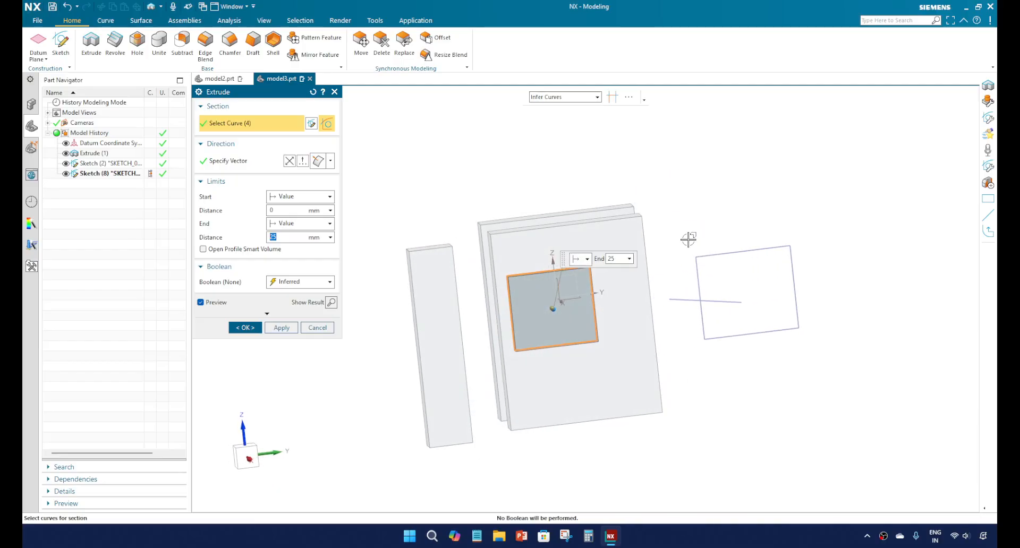
pyautogui.moveTo(681, 226)
pyautogui.mouseDown()
pyautogui.moveTo(720, 277)
pyautogui.moveTo(848, 359)
pyautogui.mouseUp()
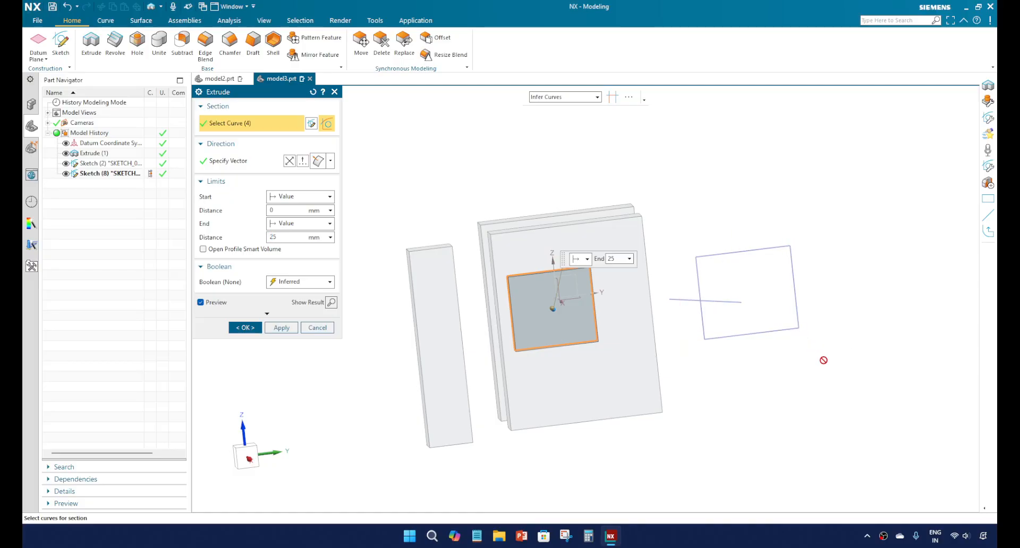
pyautogui.click(734, 250)
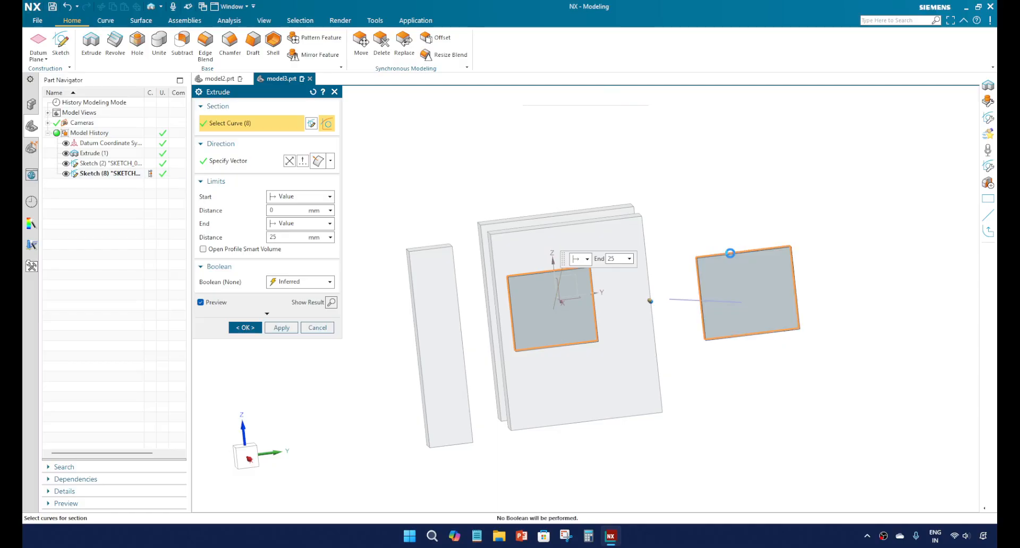
# Step: Deselect the outer rectangle from the section again, leaving the origin rectangle selected
pyautogui.moveTo(739, 301); pyautogui.dragTo(747, 312, button='middle')
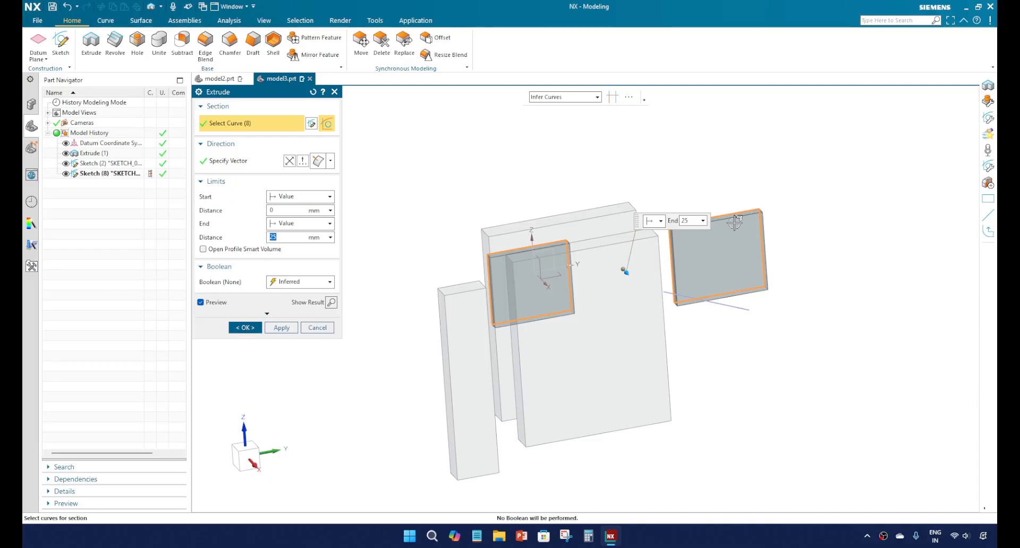
pyautogui.moveTo(718, 261); pyautogui.dragTo(724, 254, button='middle')
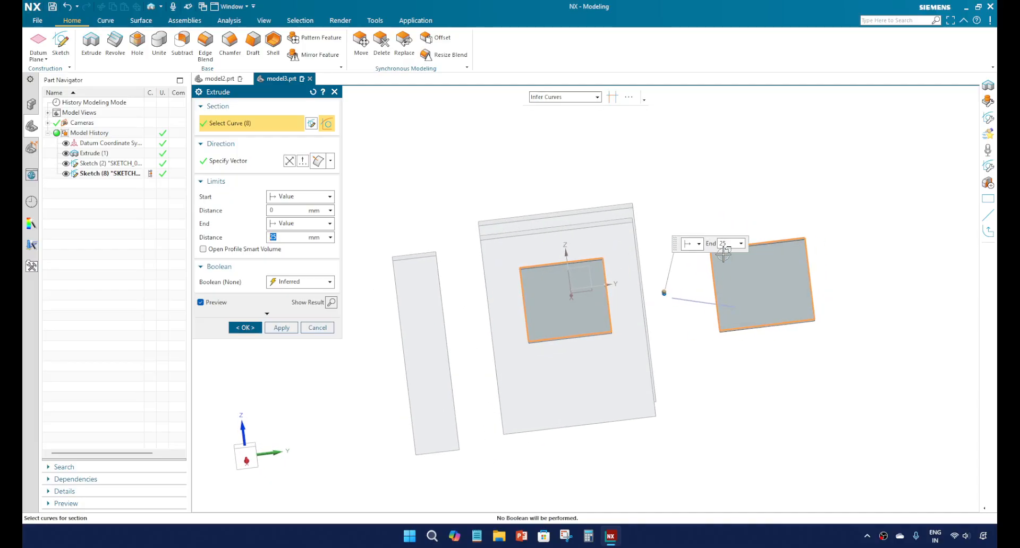
pyautogui.keyDown('shift'); pyautogui.moveTo(676, 203); pyautogui.dragTo(869, 367); pyautogui.keyUp('shift')
pyautogui.moveTo(693, 342)
pyautogui.mouseDown(button='middle')
pyautogui.moveTo(713, 357)
pyautogui.moveTo(543, 272)
pyautogui.mouseUp(button='middle')
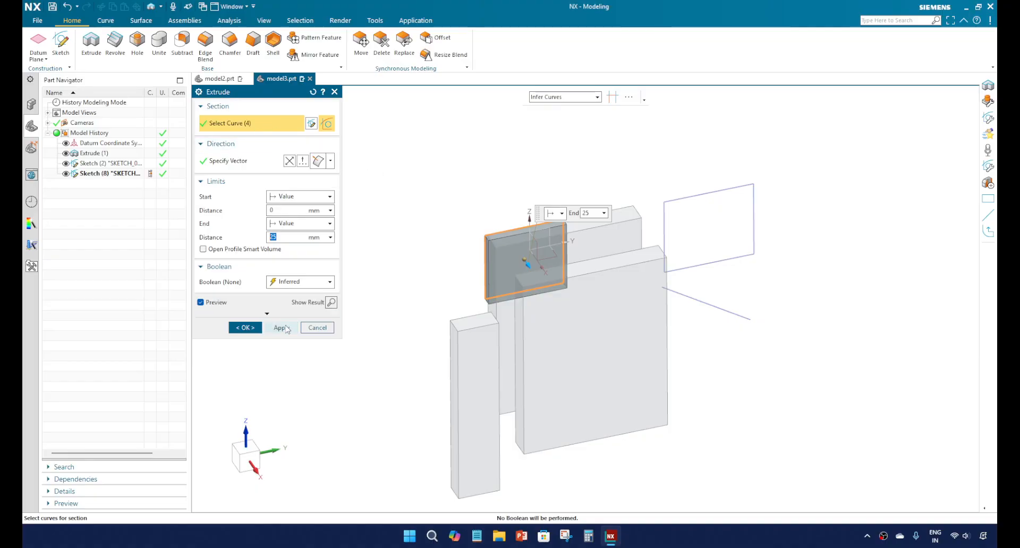
# Step: Cancel the Extrude but save its two-rectangle sketch in the model history
pyautogui.click(319, 328)
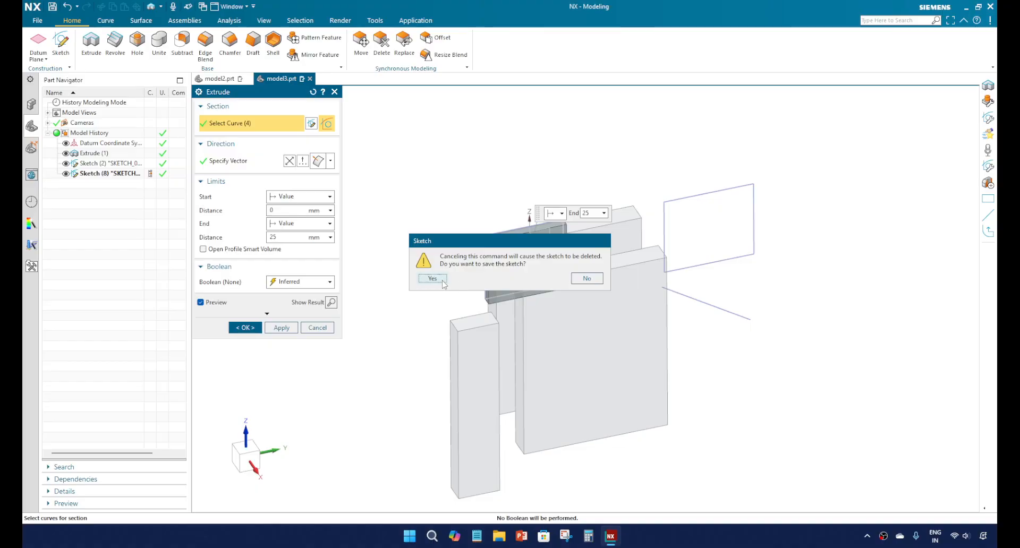
pyautogui.click(439, 279)
pyautogui.moveTo(478, 287); pyautogui.dragTo(190, 216, button='middle')
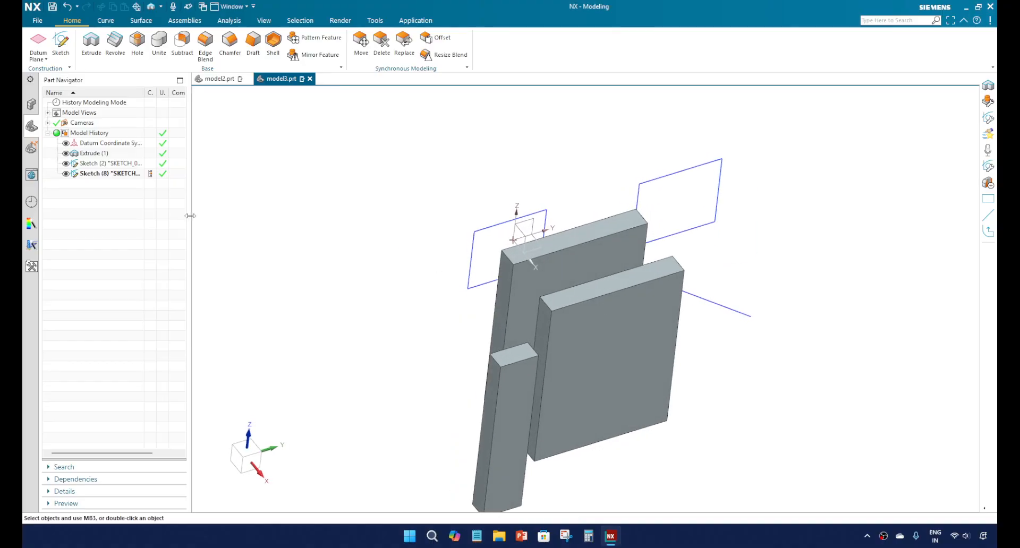
# Step: Edit the saved two-rectangle sketch, delete the rectangle away from the origin, and finish the sketch
pyautogui.click(133, 177)
pyautogui.rightClick(129, 177)
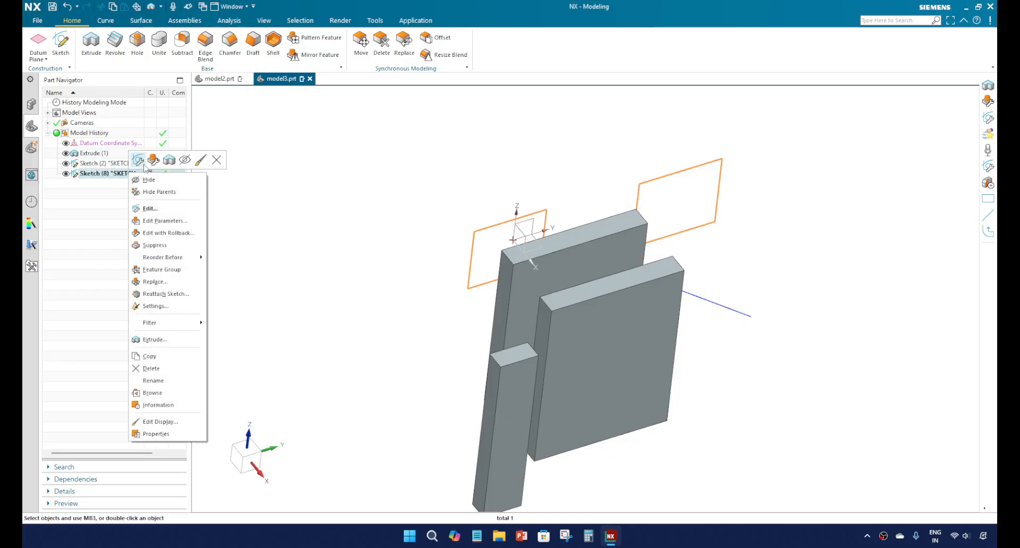
pyautogui.click(159, 190)
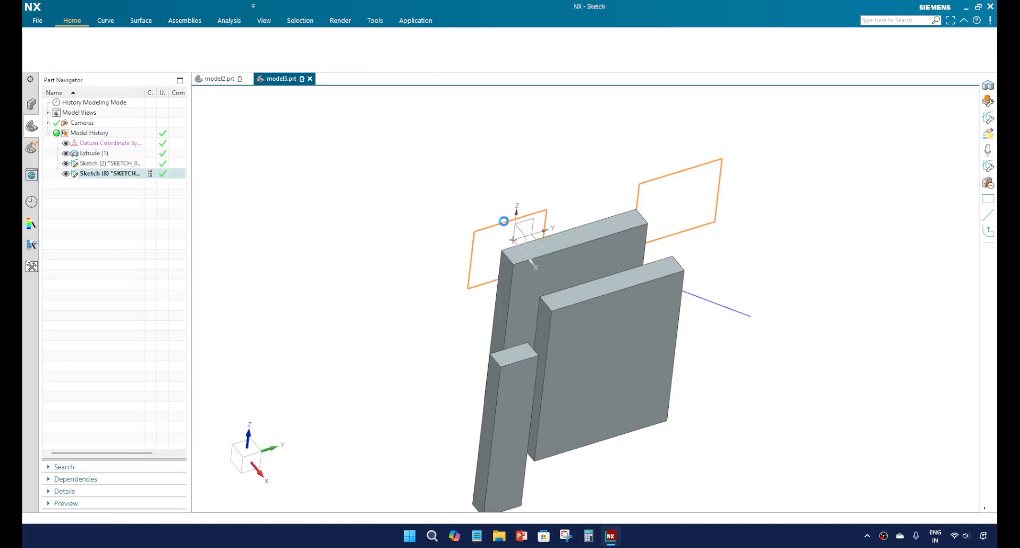
pyautogui.scroll(-3, 592, 254)
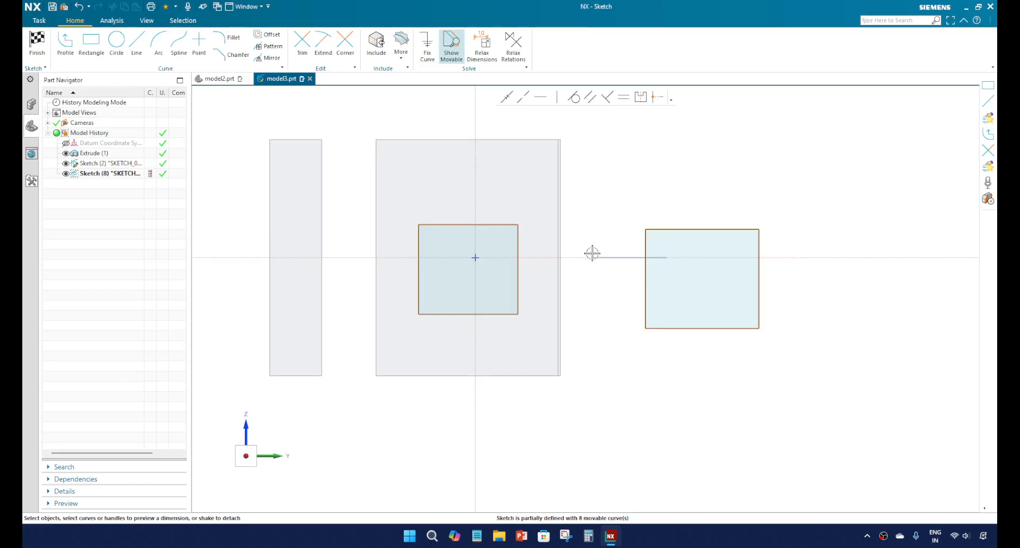
pyautogui.moveTo(611, 208)
pyautogui.mouseDown()
pyautogui.moveTo(804, 367)
pyautogui.moveTo(787, 347)
pyautogui.mouseUp()
pyautogui.press('Delete')
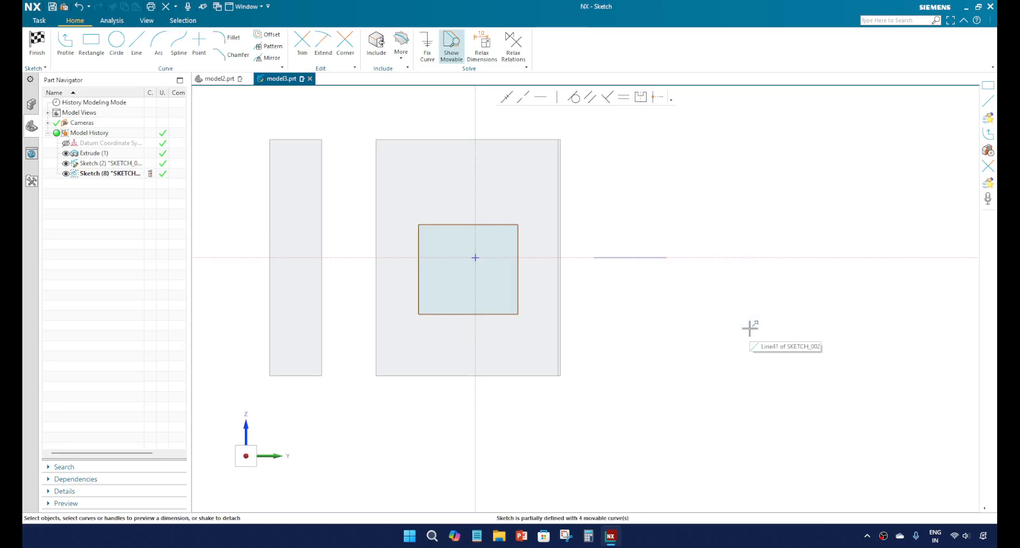
pyautogui.click(39, 47)
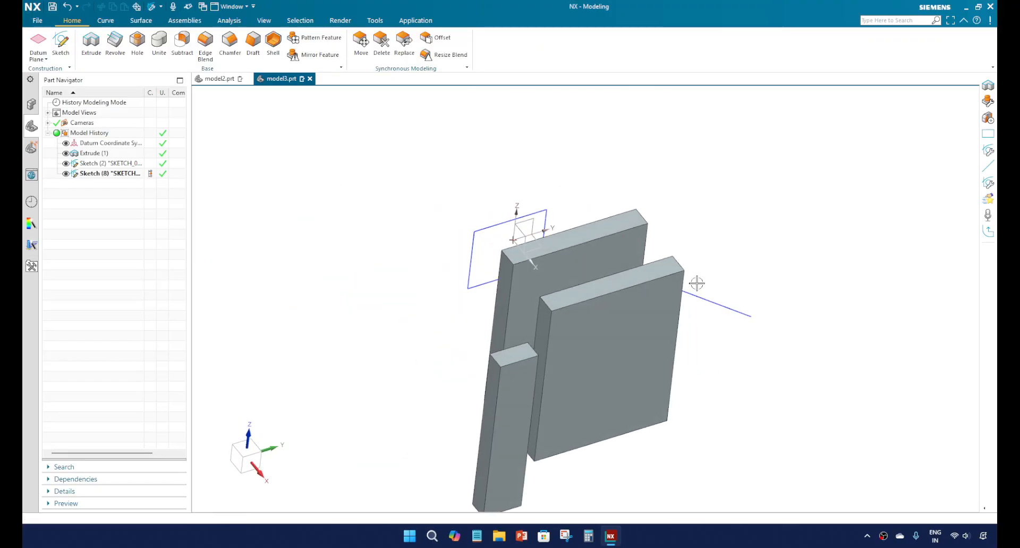
# Step: Start an Extrude with the origin rectangle's four curves as its section
pyautogui.scroll(2, 605, 269)
pyautogui.scroll(-3, 604, 269)
pyautogui.moveTo(583, 306); pyautogui.dragTo(478, 279, button='middle')
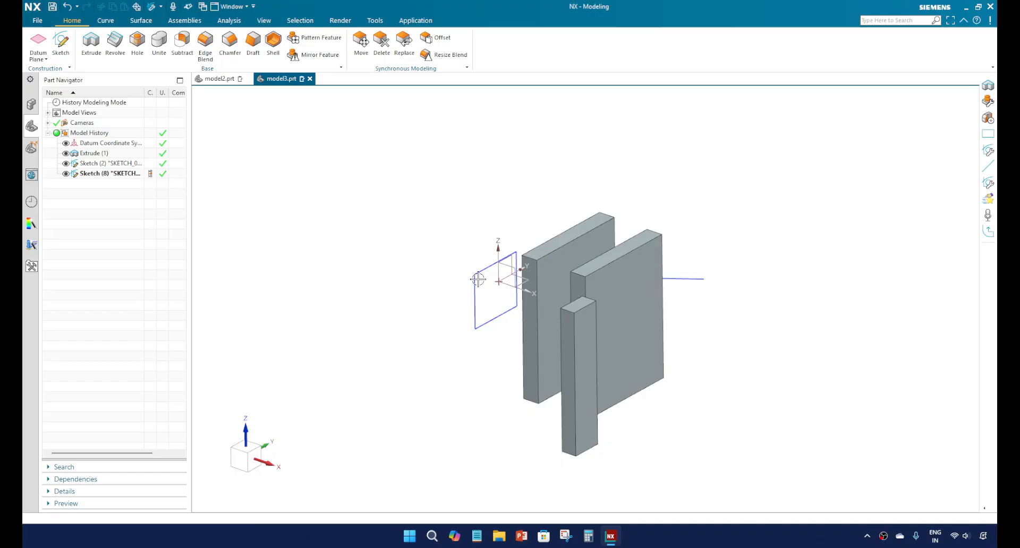
pyautogui.click(92, 48)
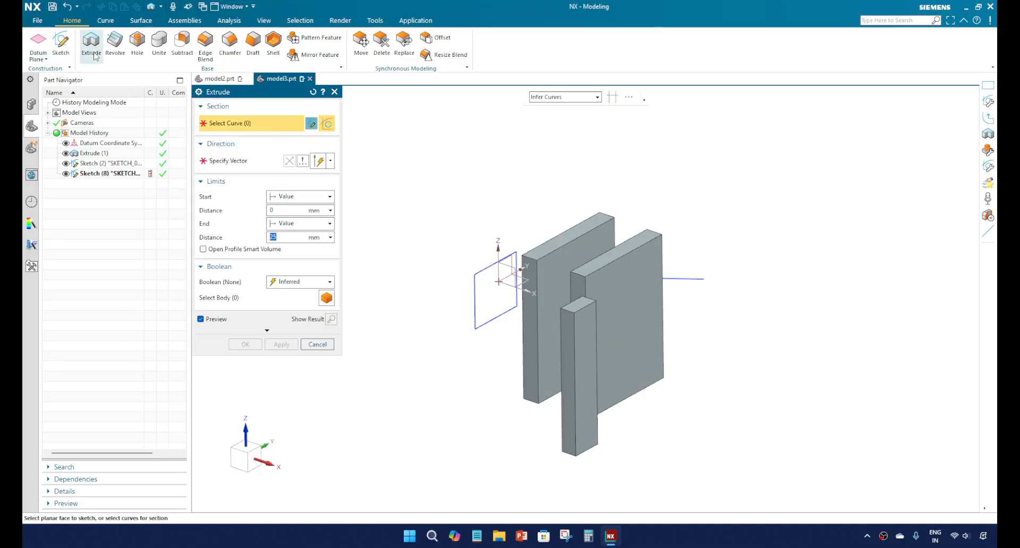
pyautogui.click(467, 273)
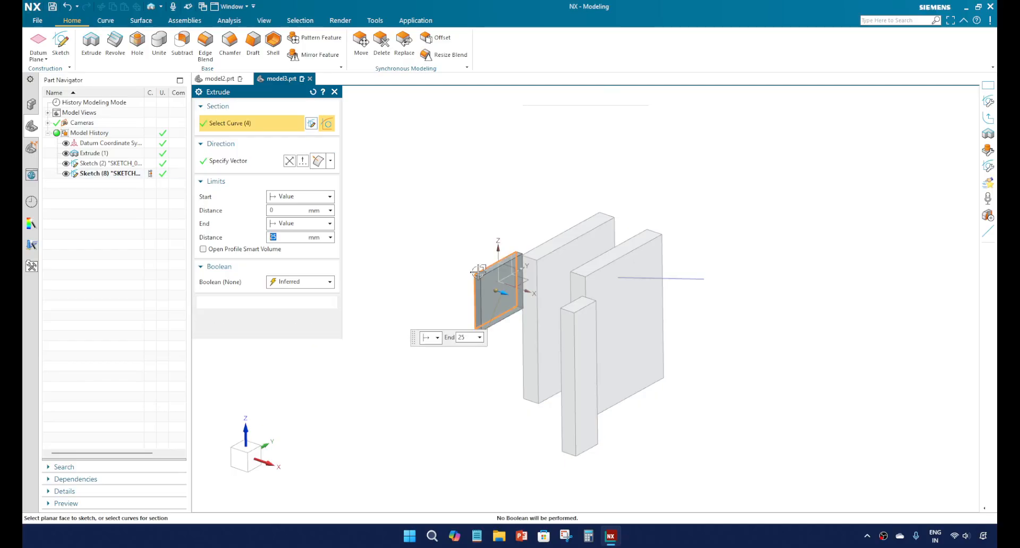
pyautogui.moveTo(496, 301)
pyautogui.mouseDown(button='middle')
pyautogui.moveTo(542, 336)
pyautogui.moveTo(531, 337)
pyautogui.mouseUp(button='middle')
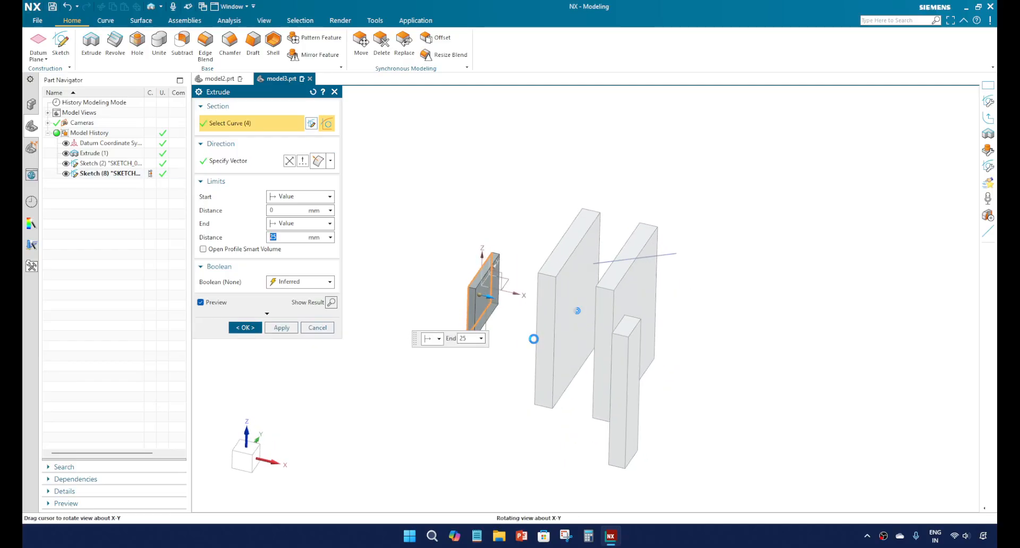
# Step: Set the extrude direction with Inferred Vector along the sketched angled line, and reverse it
pyautogui.click(223, 161)
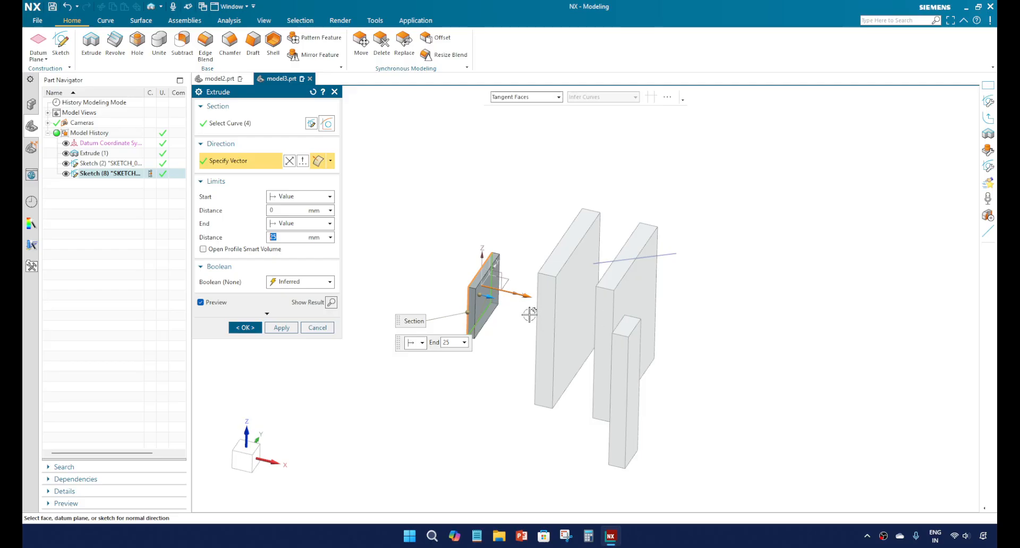
pyautogui.moveTo(509, 309); pyautogui.dragTo(505, 319, button='middle')
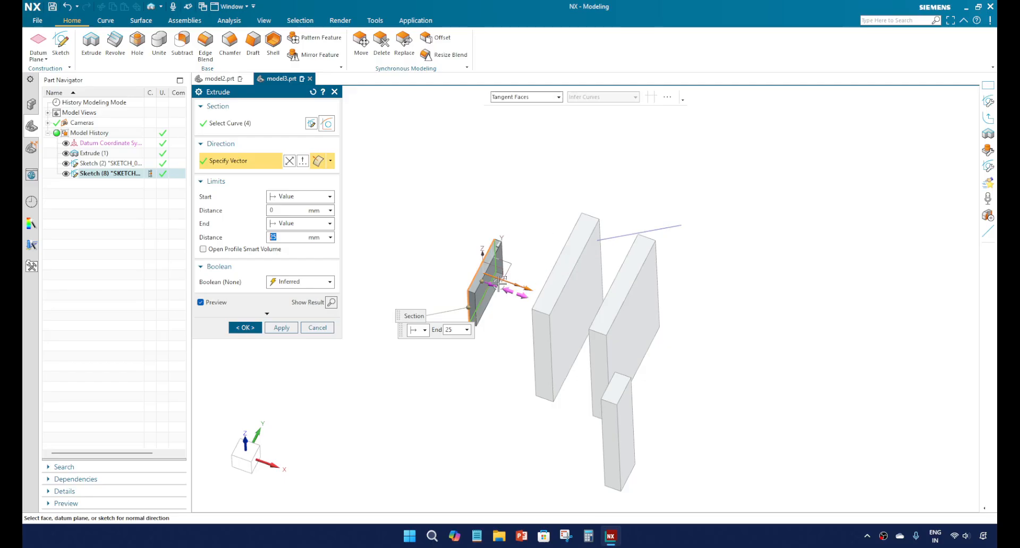
pyautogui.click(330, 161)
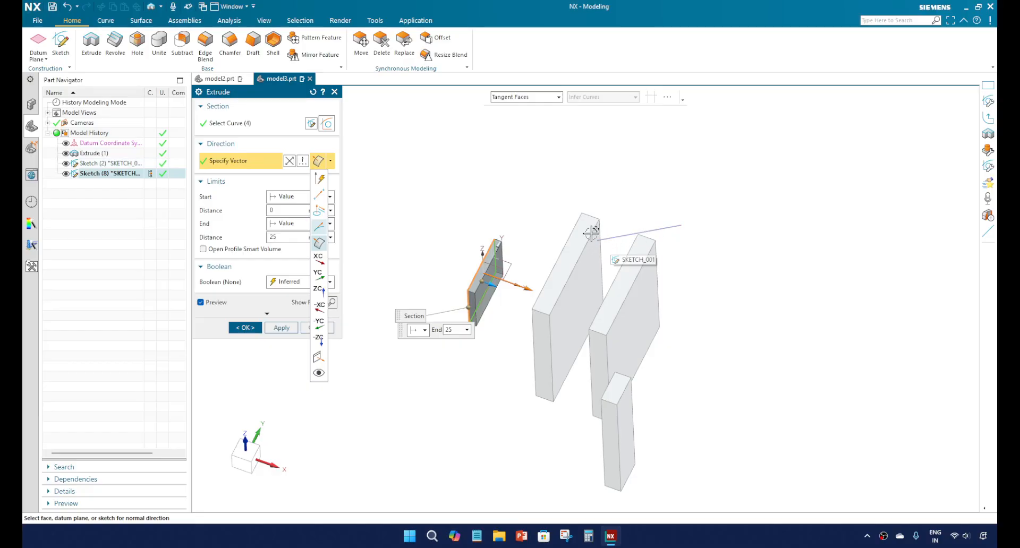
pyautogui.click(320, 180)
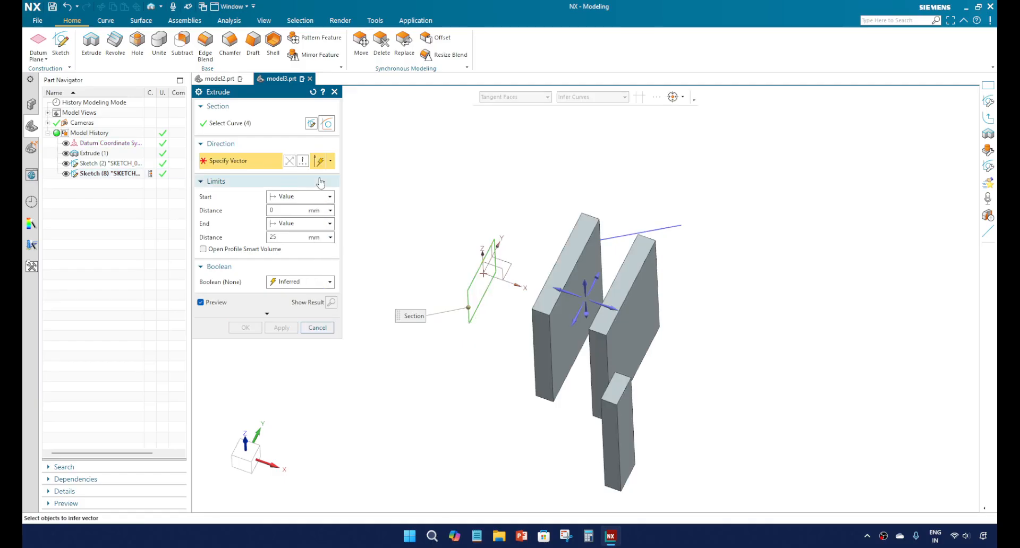
pyautogui.click(619, 237)
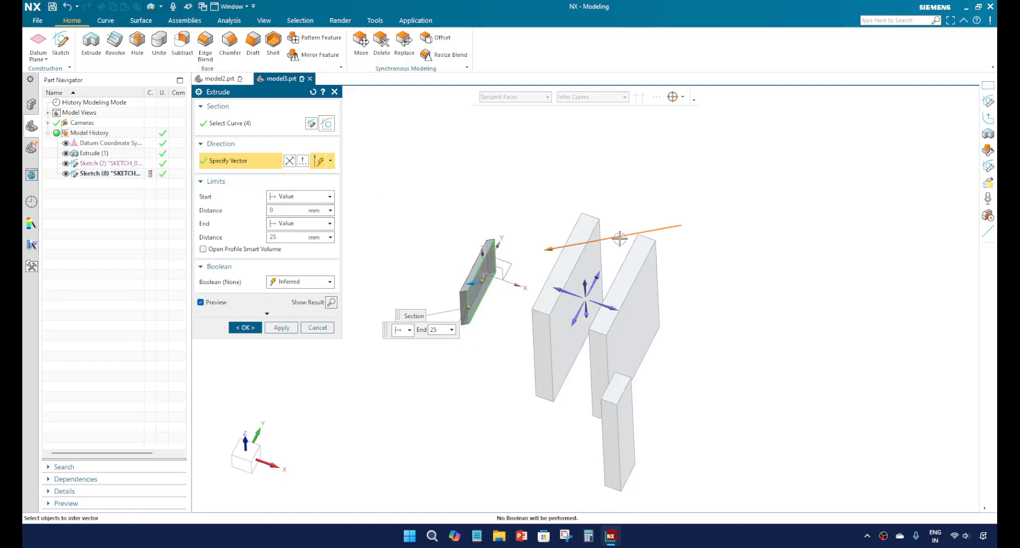
pyautogui.click(290, 160)
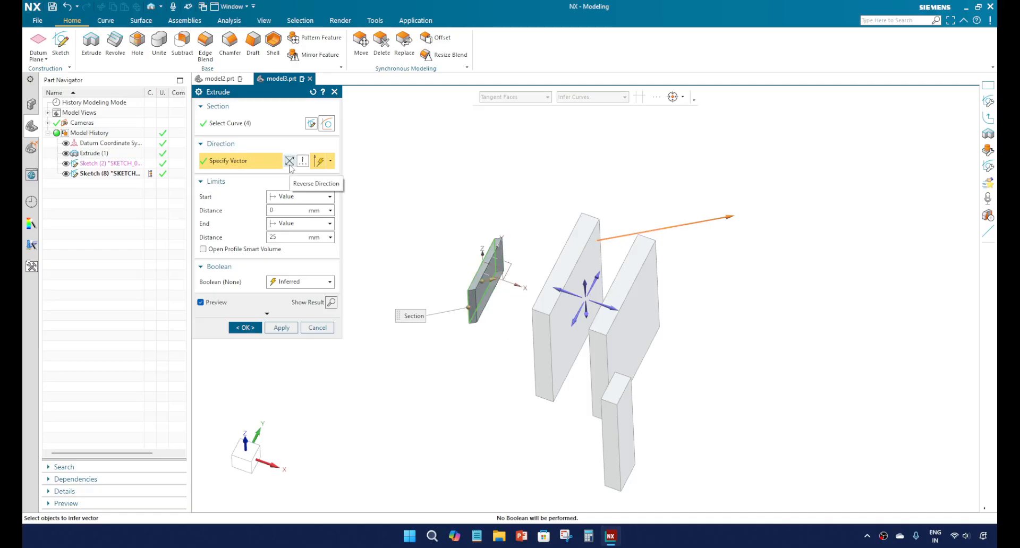
# Step: Set the extrude's end distance to 100 mm along the angled line direction
pyautogui.click(293, 240)
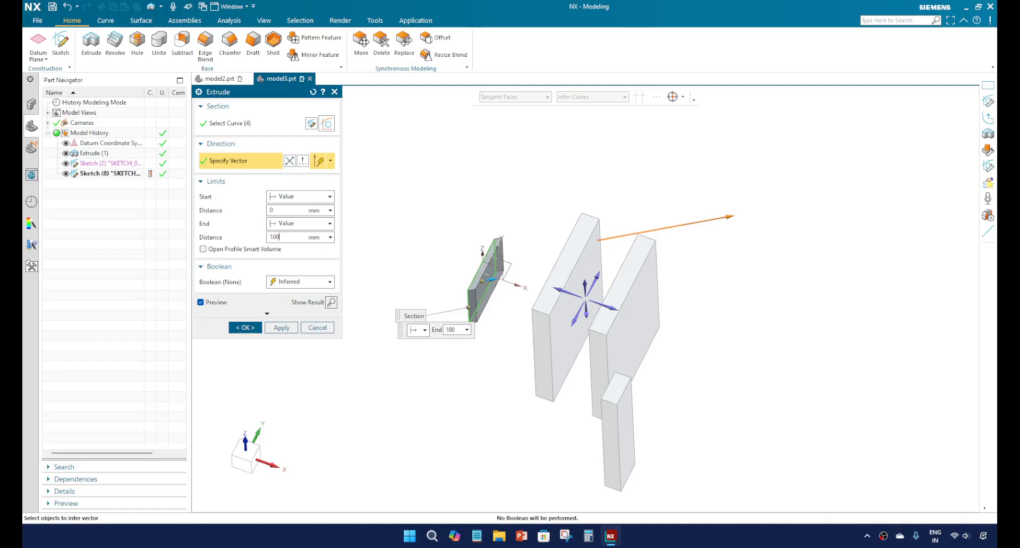
pyautogui.press('Return')
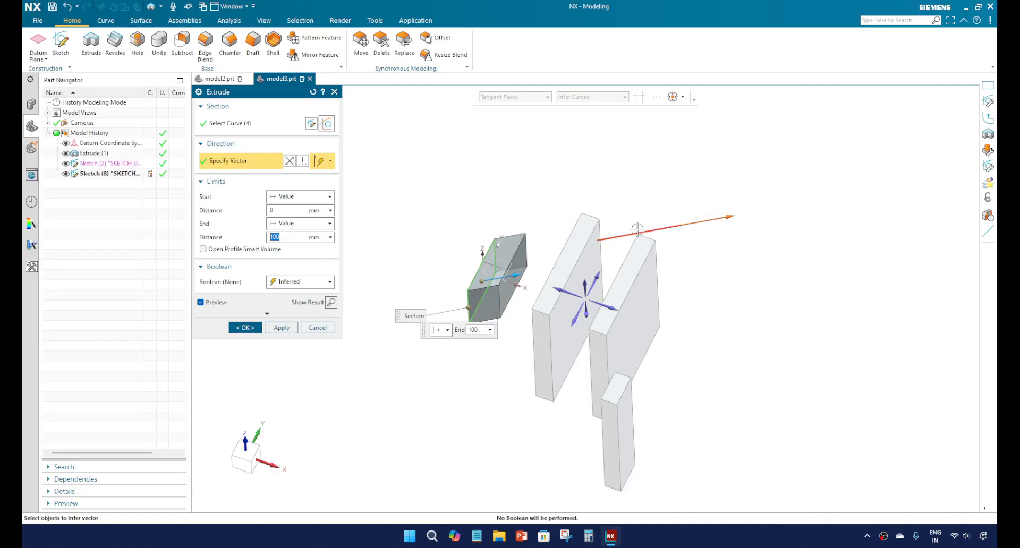
pyautogui.moveTo(597, 251); pyautogui.dragTo(584, 266, button='middle')
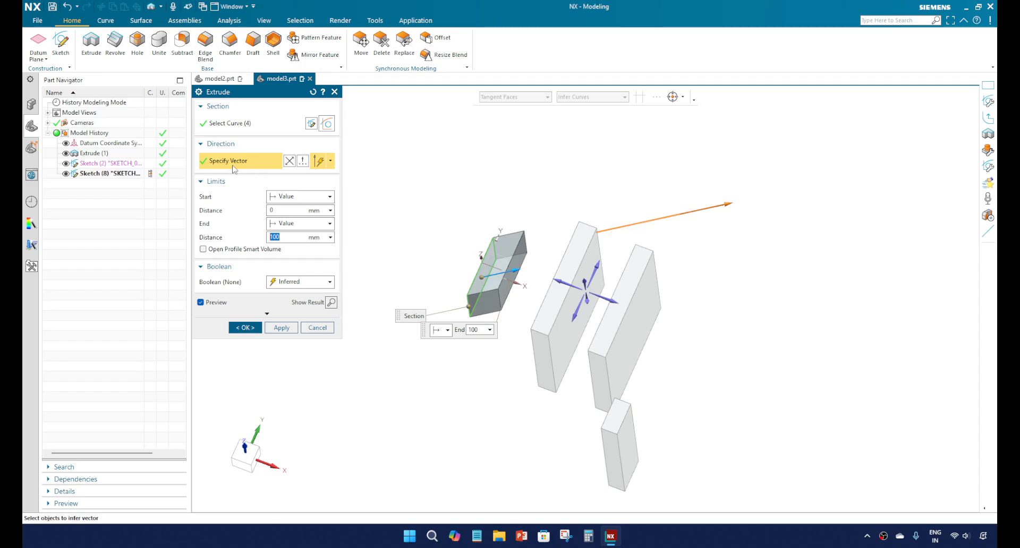
# Step: Review the vector types offered in the Vector dialog and leave it without changes
pyautogui.click(302, 161)
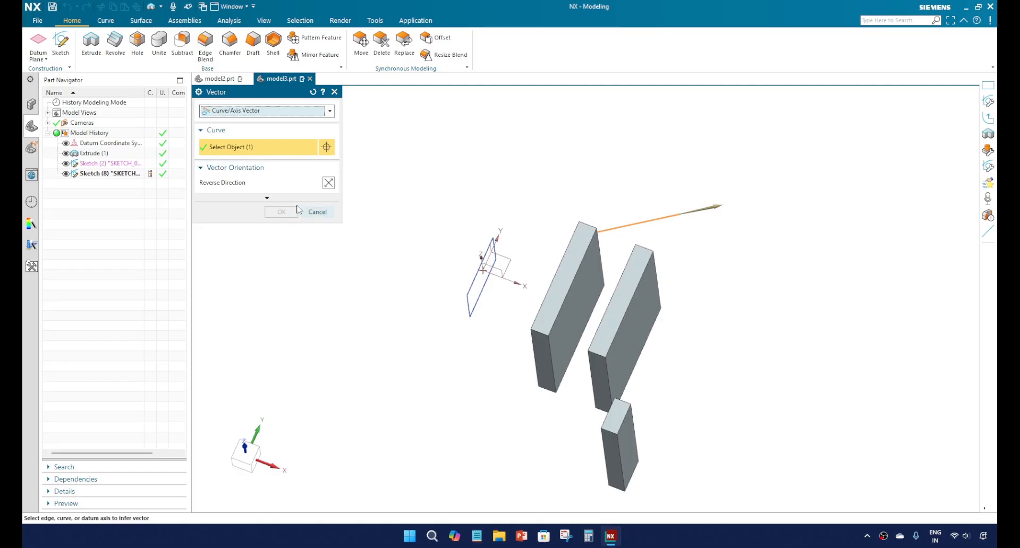
pyautogui.click(298, 112)
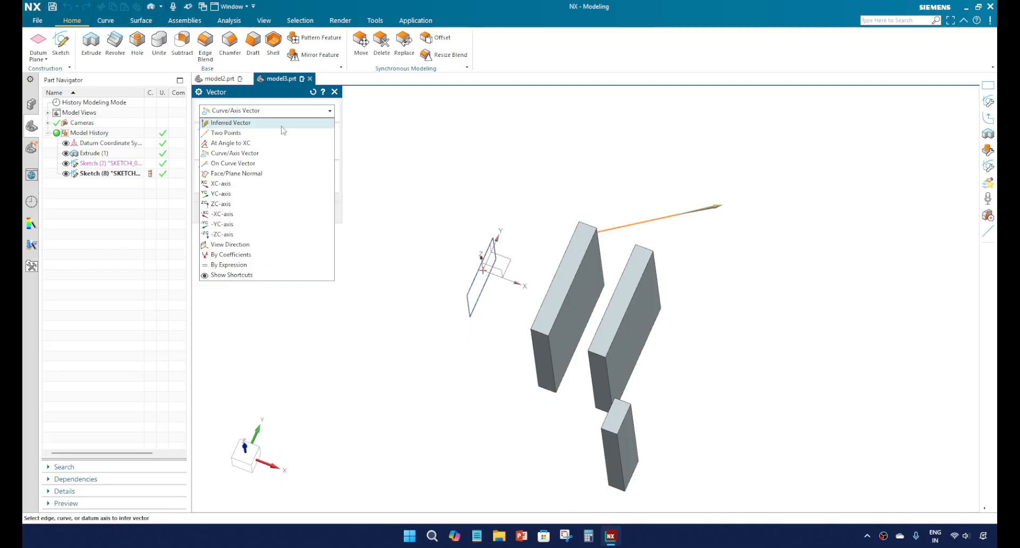
pyautogui.click(335, 92)
pyautogui.click(335, 92)
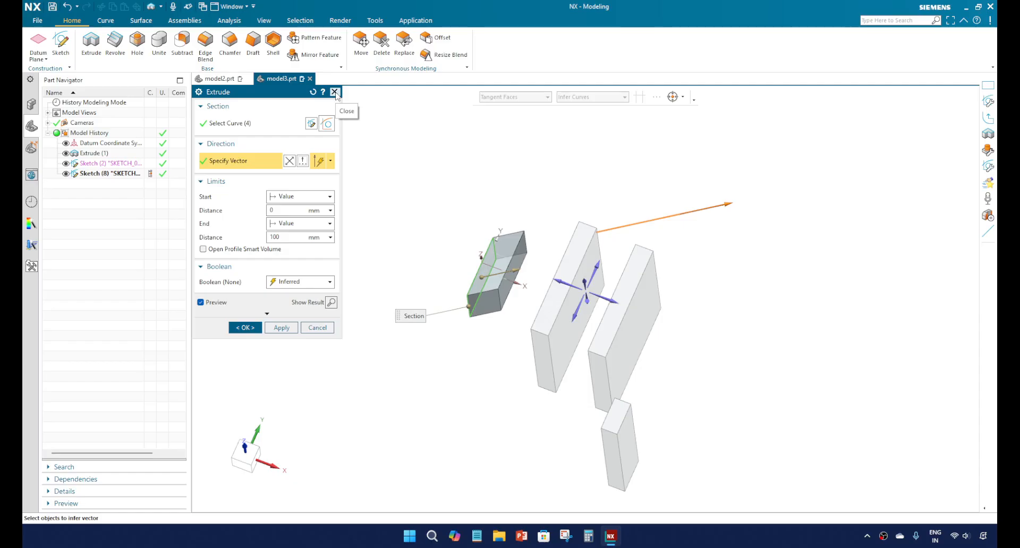
# Step: Flip the extrude direction back and forth, returning it to its original side, and keep the start limit as Value
pyautogui.click(289, 162)
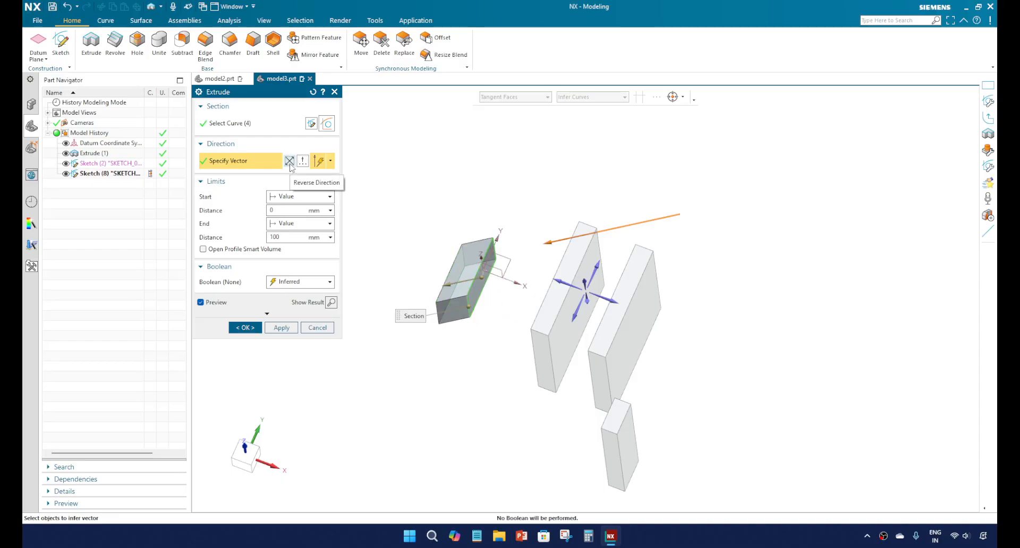
pyautogui.click(290, 163)
pyautogui.click(290, 161)
pyautogui.click(290, 161)
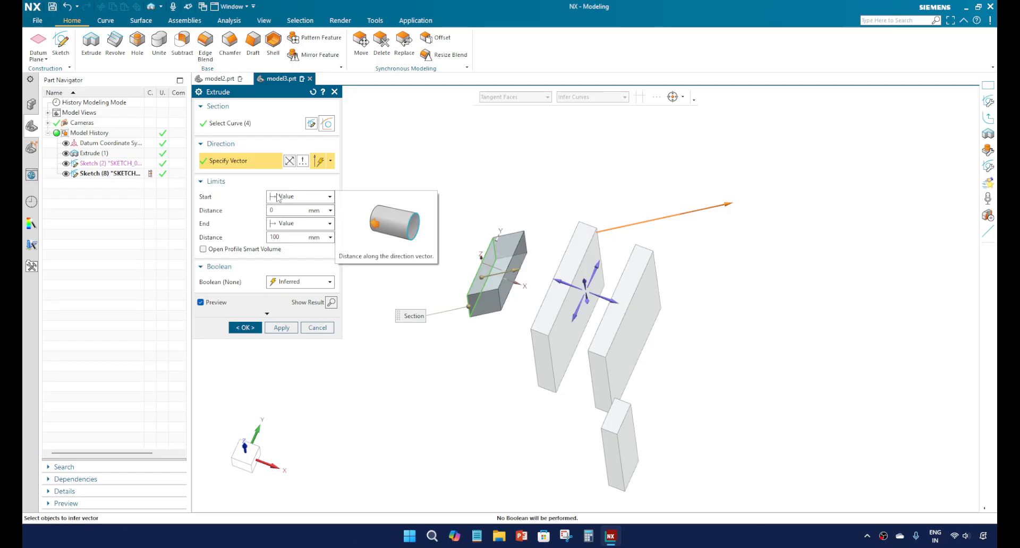
pyautogui.click(294, 197)
pyautogui.click(297, 201)
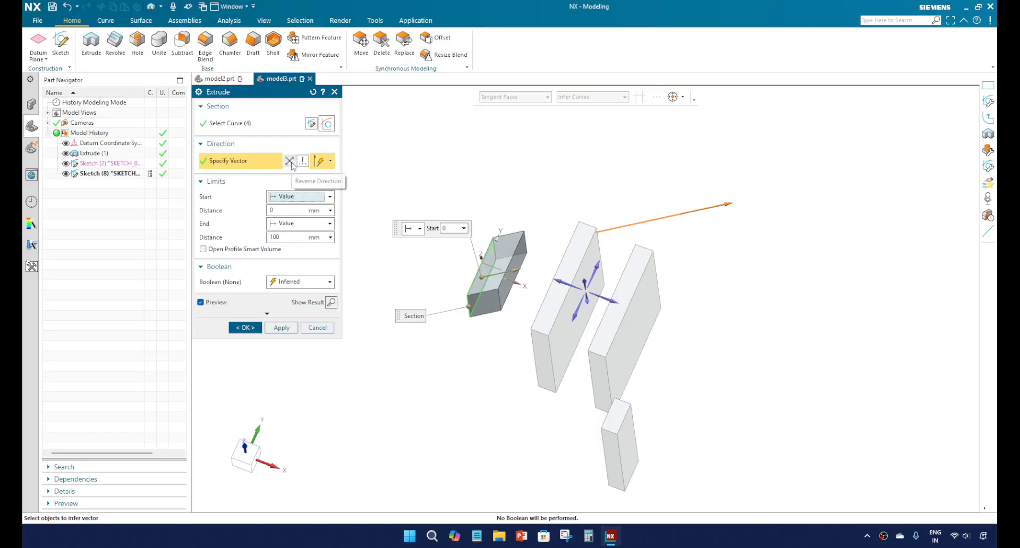
# Step: Set the extrude direction to Face/Plane Normal using the rectangle sketch and the end distance to 200 mm
pyautogui.click(333, 164)
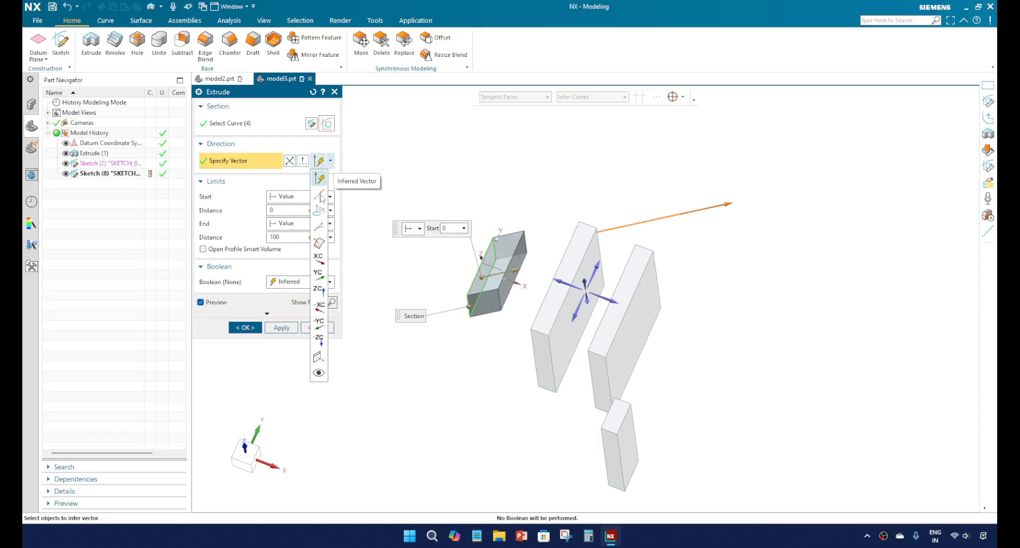
pyautogui.click(321, 246)
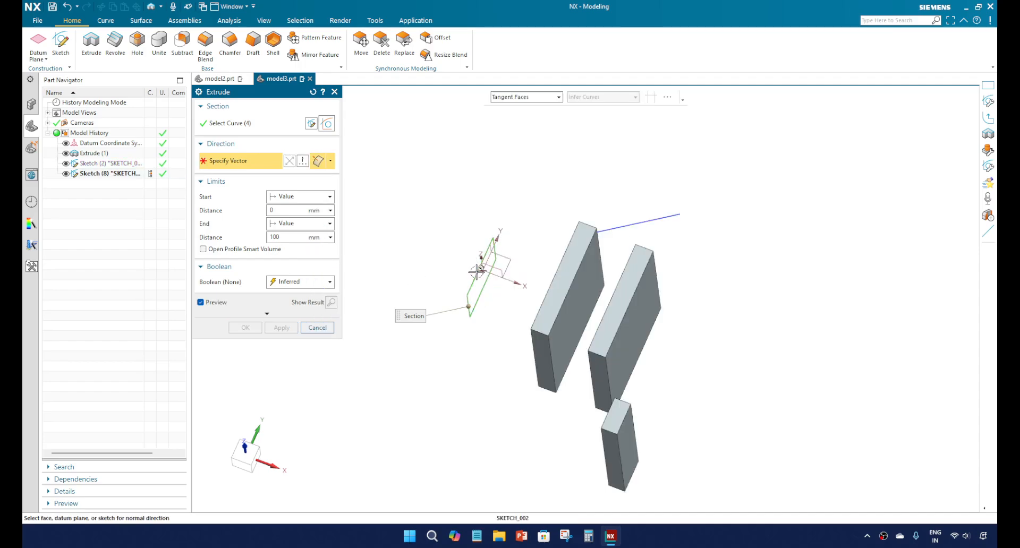
pyautogui.click(477, 271)
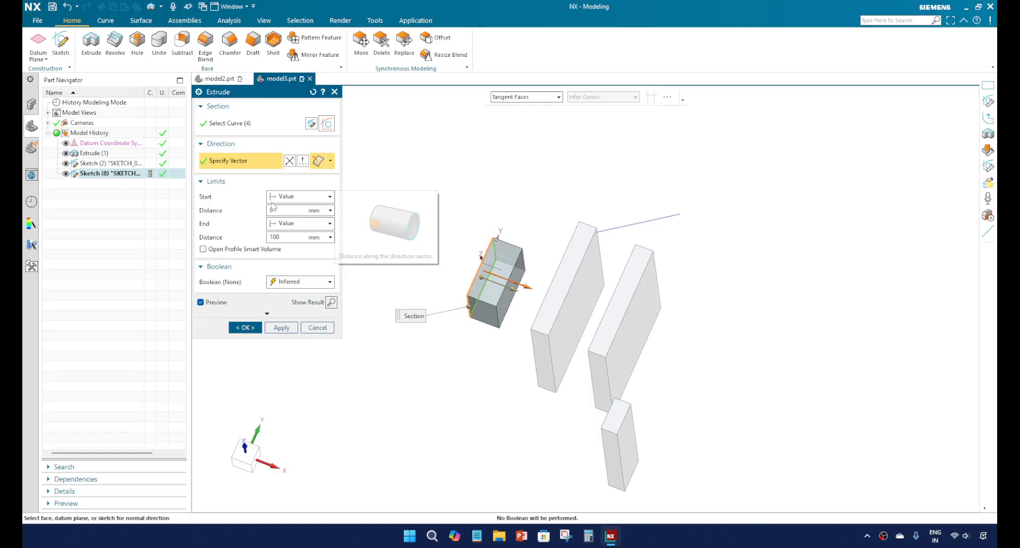
pyautogui.click(292, 238)
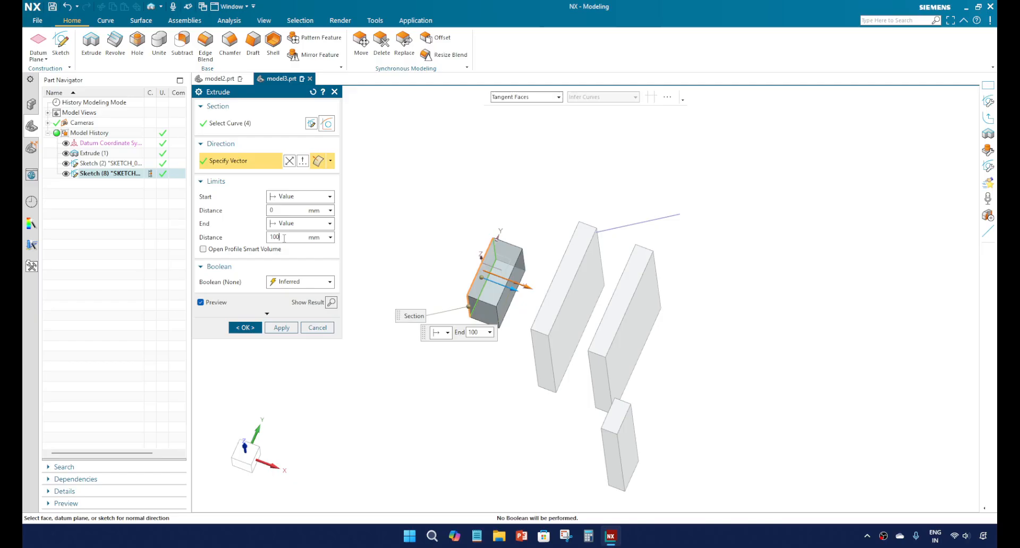
pyautogui.moveTo(296, 238); pyautogui.dragTo(234, 242)
pyautogui.write('200')
pyautogui.press('Return')
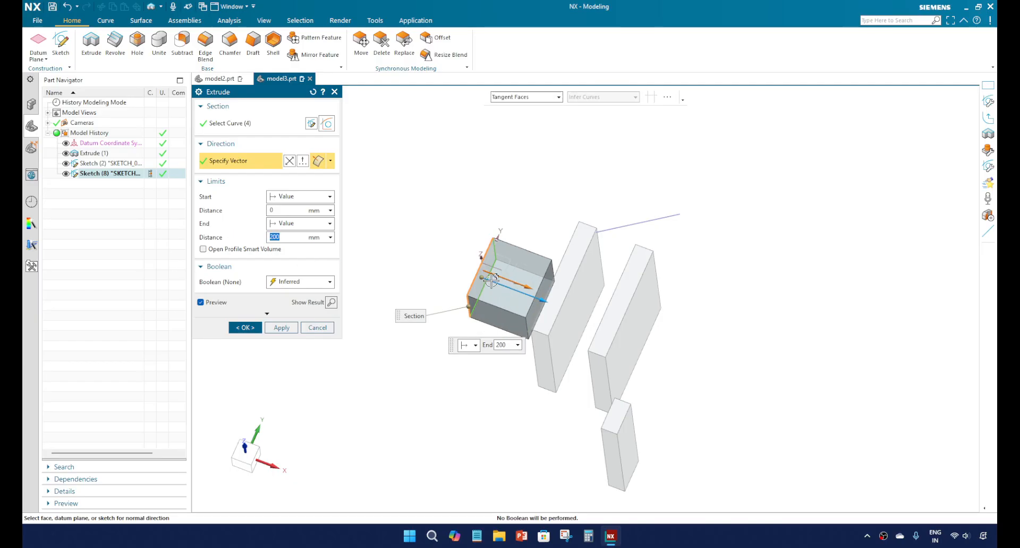
# Step: Change the extrude's end limit to Value from Start Limit with a distance of 100 mm
pyautogui.scroll(2, 549, 307)
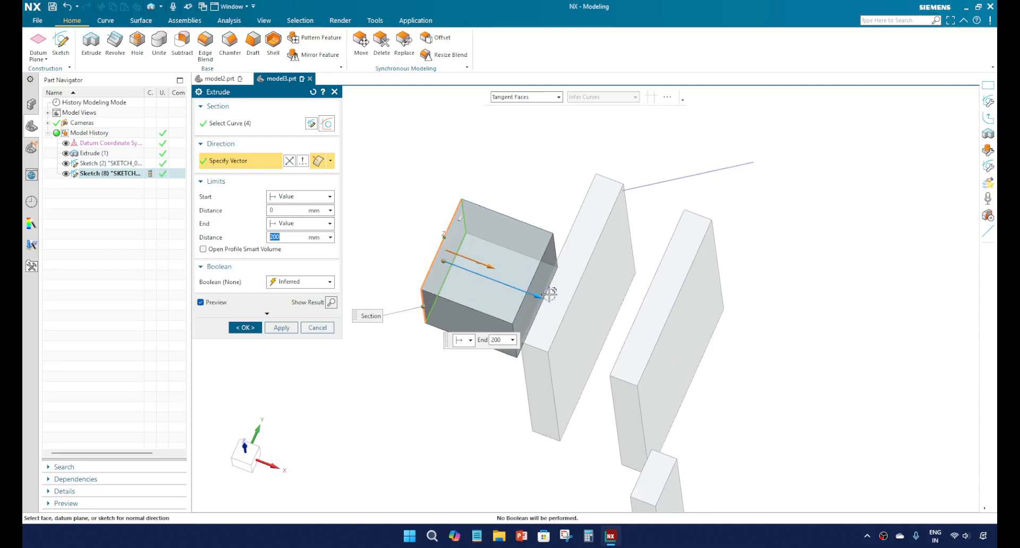
pyautogui.click(297, 225)
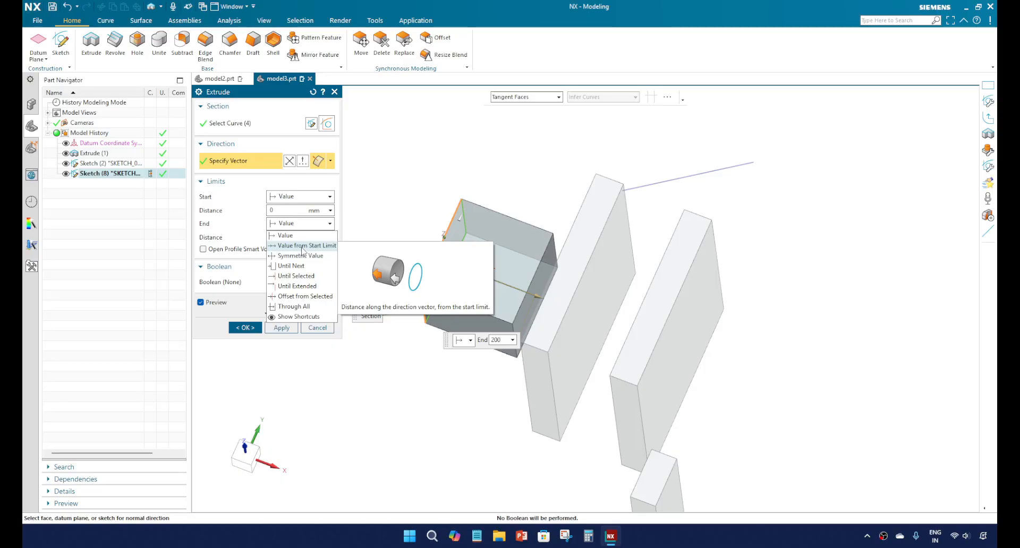
pyautogui.click(305, 246)
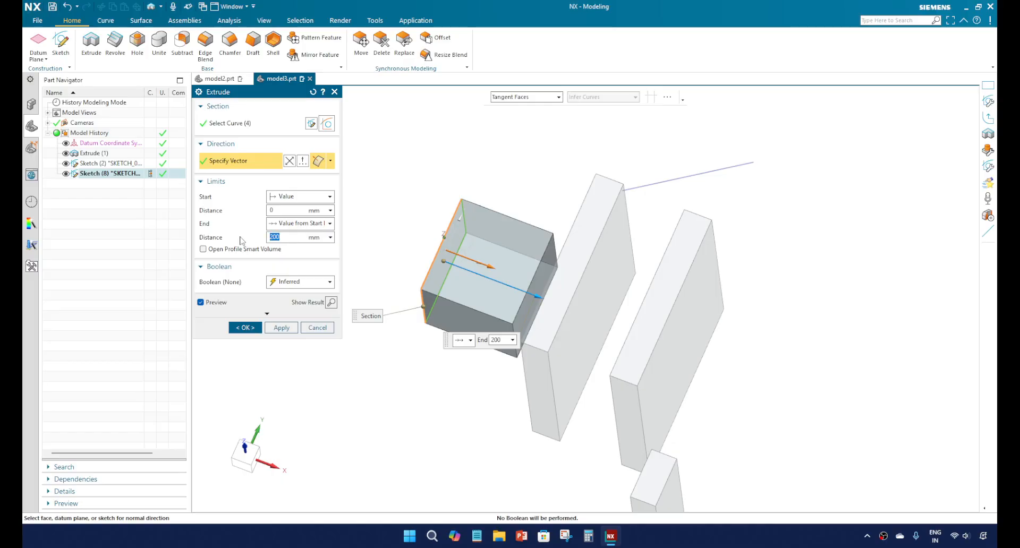
pyautogui.write('1')
pyautogui.press('Return')
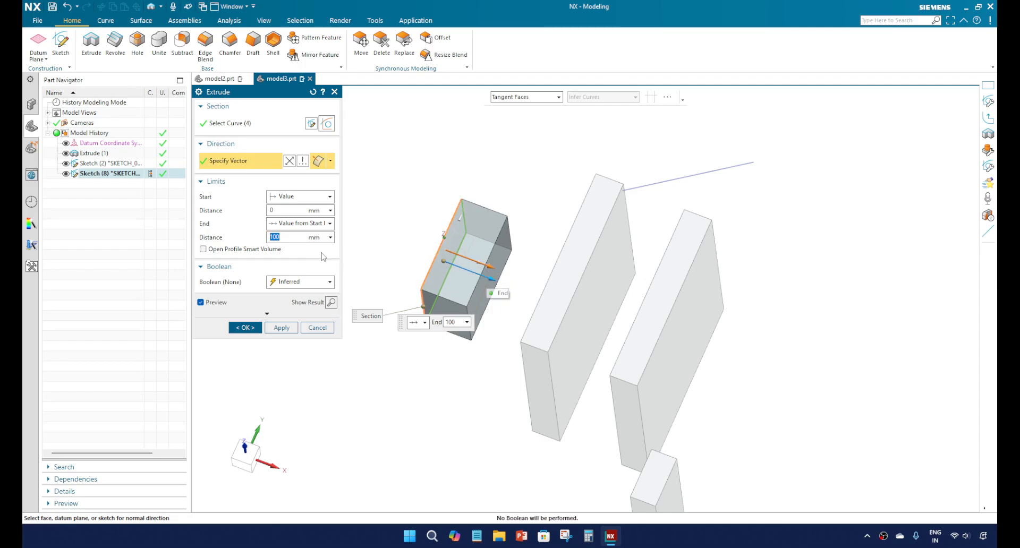
# Step: Set the extrude's start distance to 50 mm
pyautogui.click(295, 210)
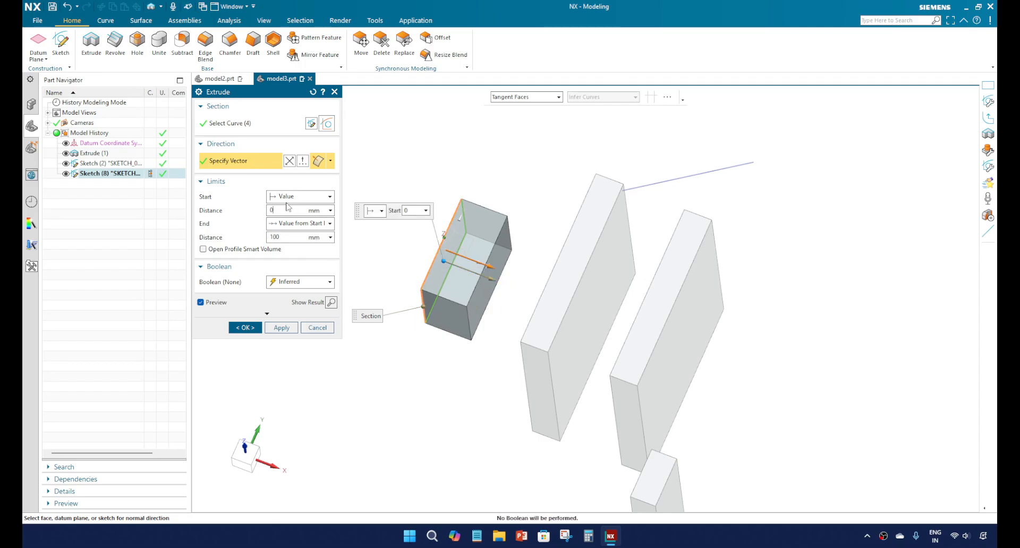
pyautogui.press('BackSpace')
pyautogui.write('50')
pyautogui.press('Return')
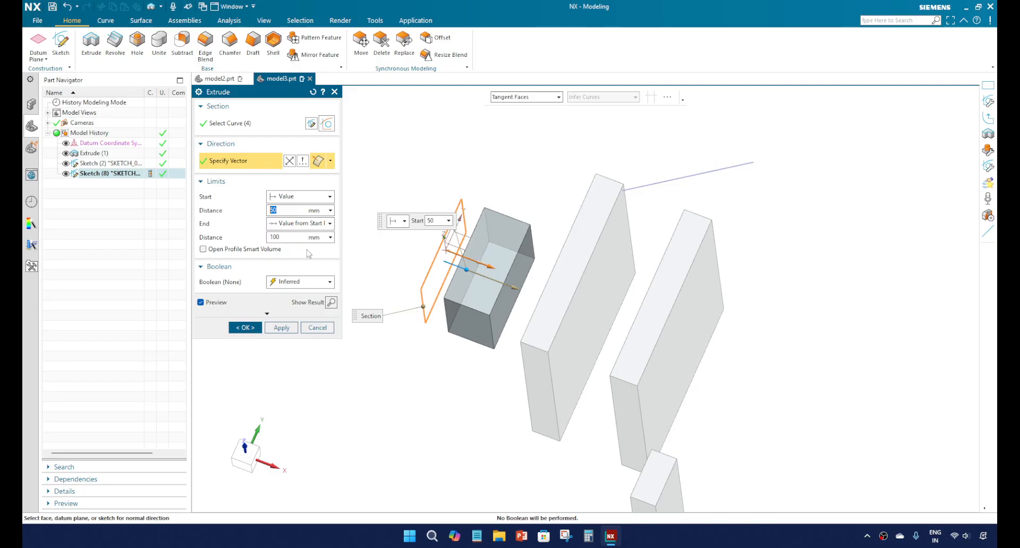
# Step: Switch the extrude's end limit to Value and set the start distance to 0 mm
pyautogui.click(296, 225)
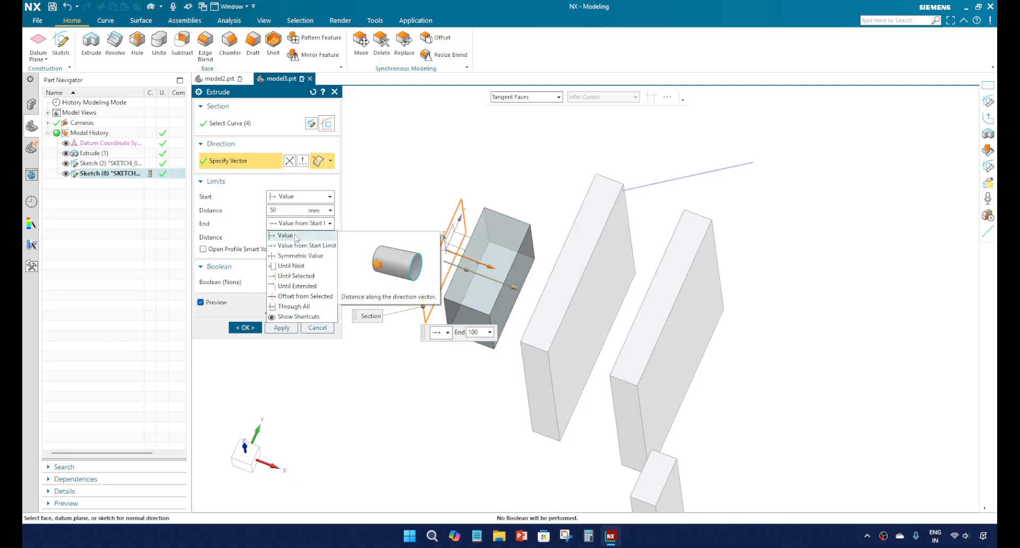
pyautogui.click(290, 236)
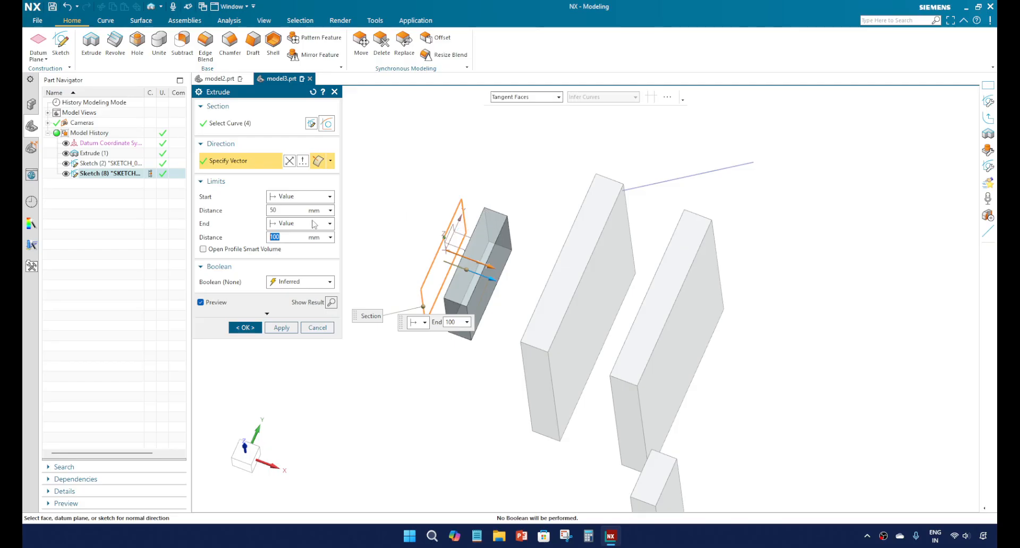
pyautogui.click(279, 213)
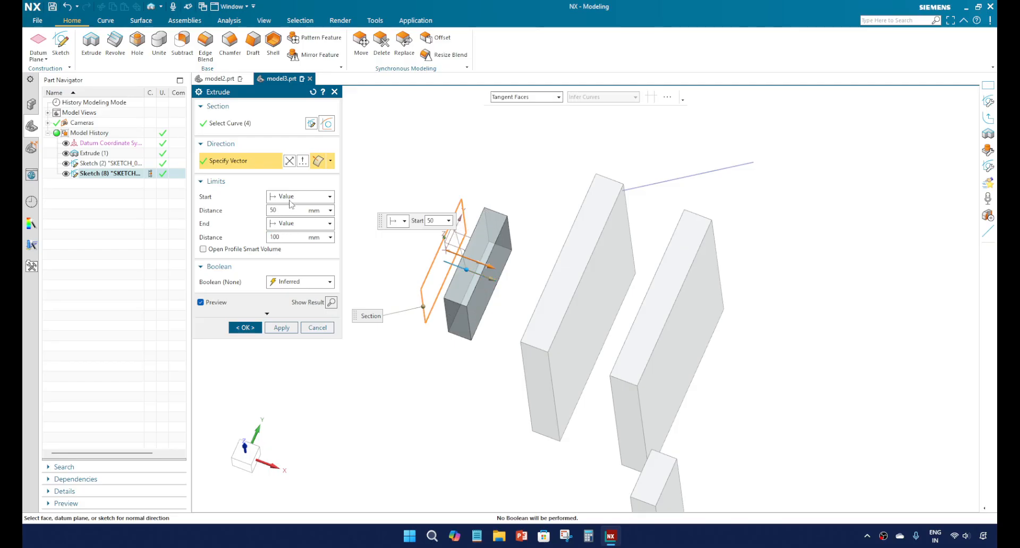
pyautogui.click(291, 204)
pyautogui.click(287, 210)
pyautogui.moveTo(287, 211); pyautogui.dragTo(230, 213)
pyautogui.write('0')
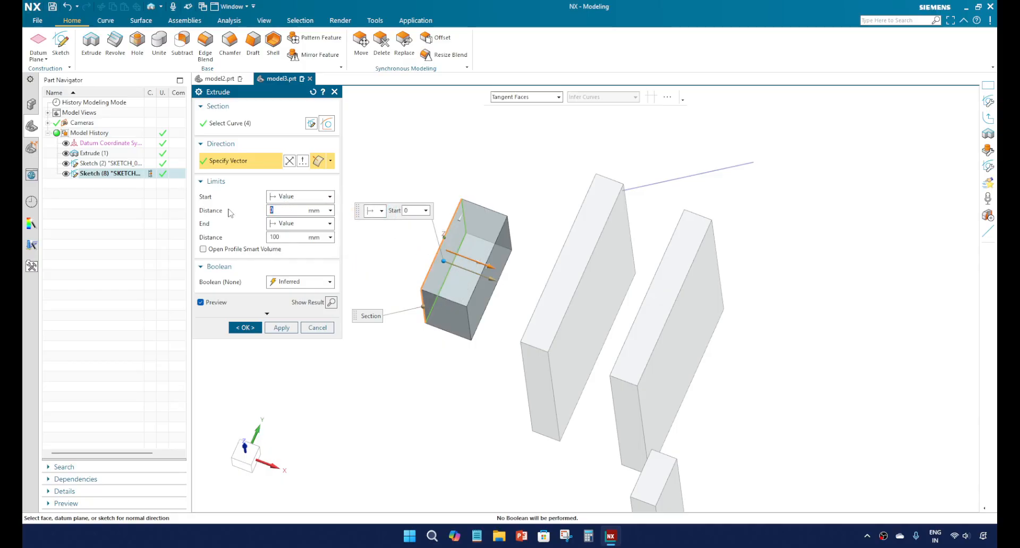
# Step: Change the extrude's end limit to Value from Start Limit with a distance of 50 mm
pyautogui.click(302, 229)
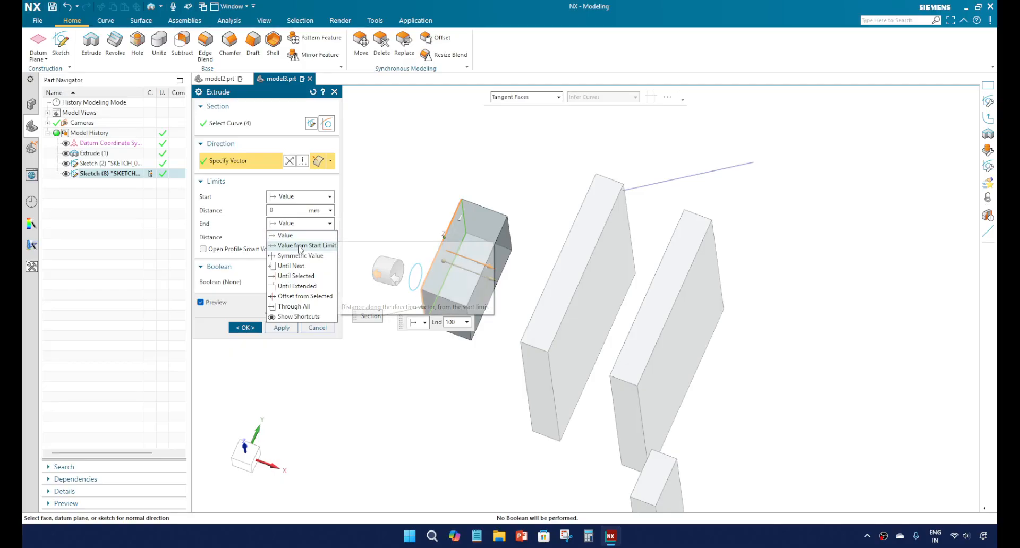
pyautogui.click(301, 243)
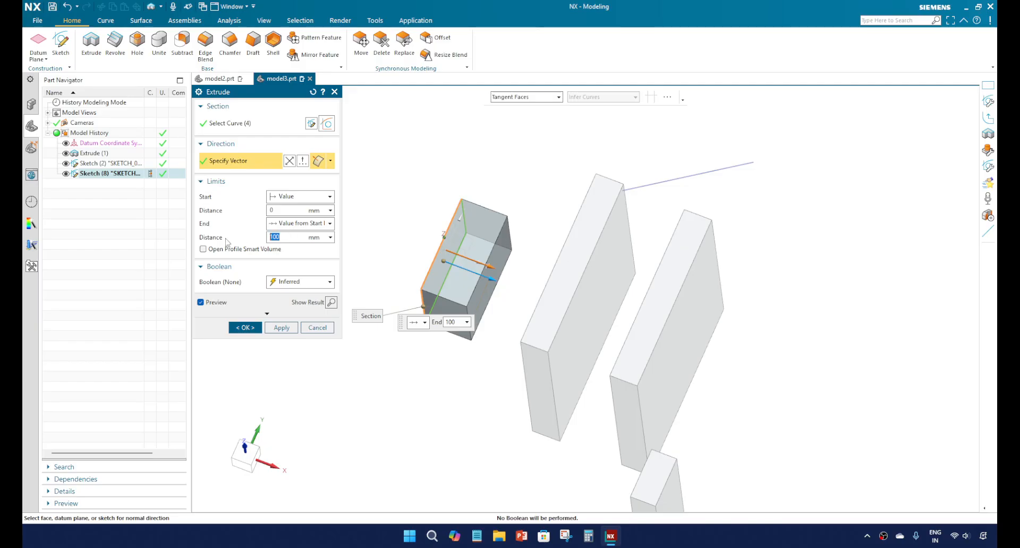
pyautogui.write('50')
pyautogui.press('Return')
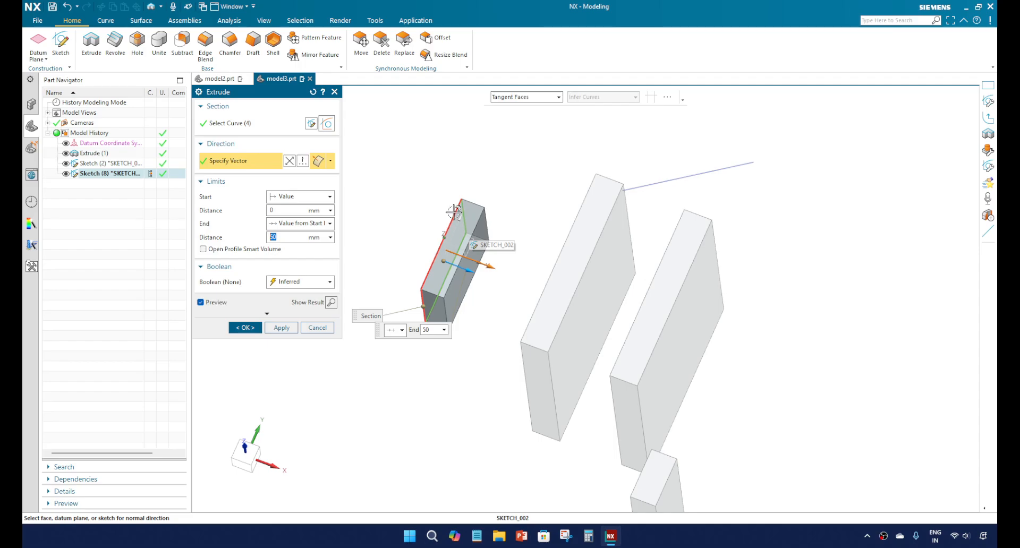
# Step: Try a 50 mm start distance for the extrude and return it to 0 mm
pyautogui.click(284, 209)
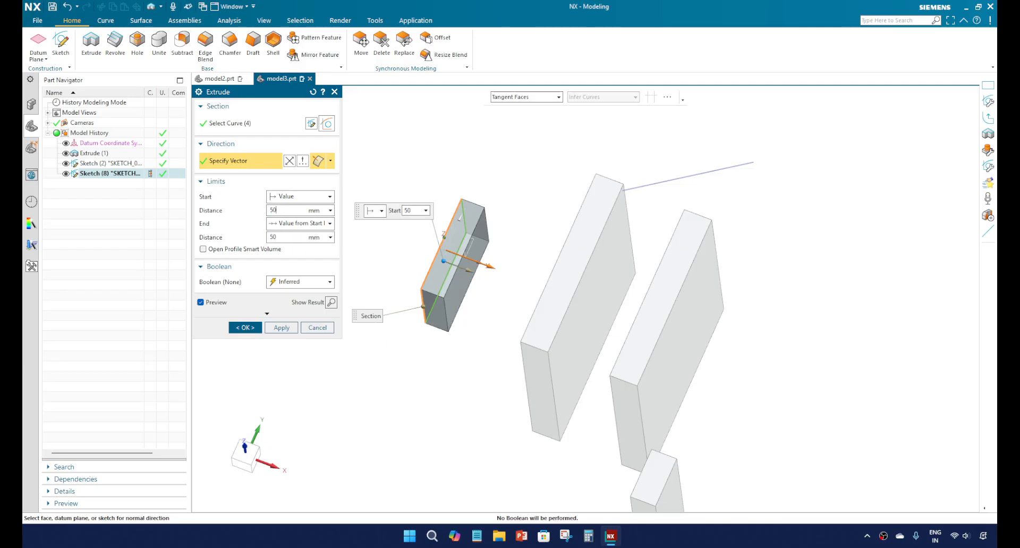
pyautogui.write('50')
pyautogui.press('Return')
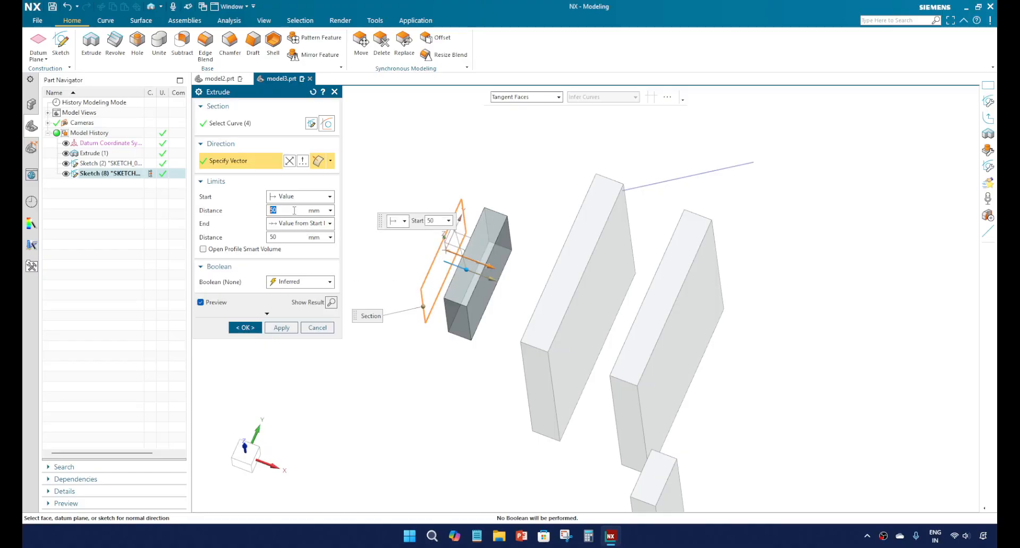
pyautogui.write('0')
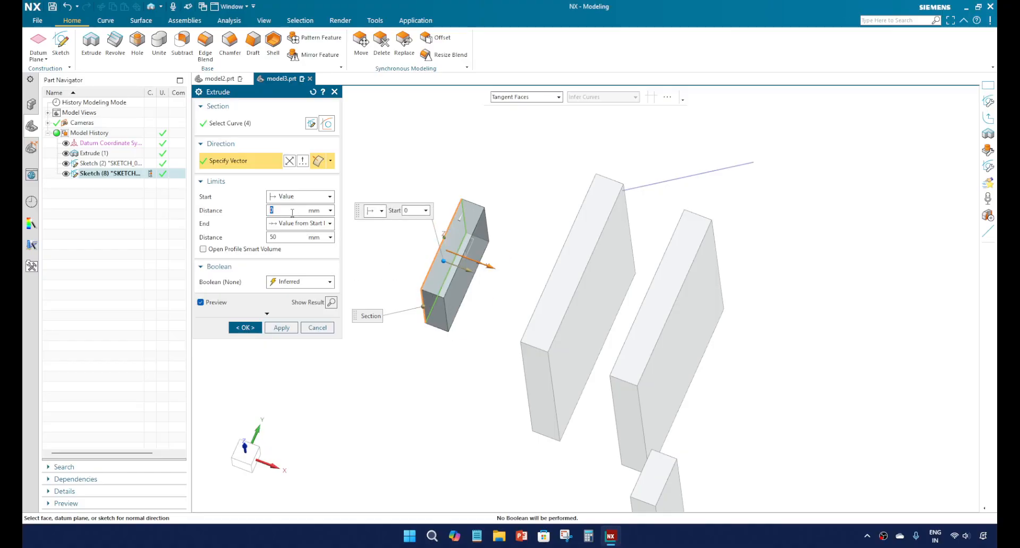
# Step: Switch the extrude's limits to Symmetric Value with a distance of 100 mm
pyautogui.click(296, 224)
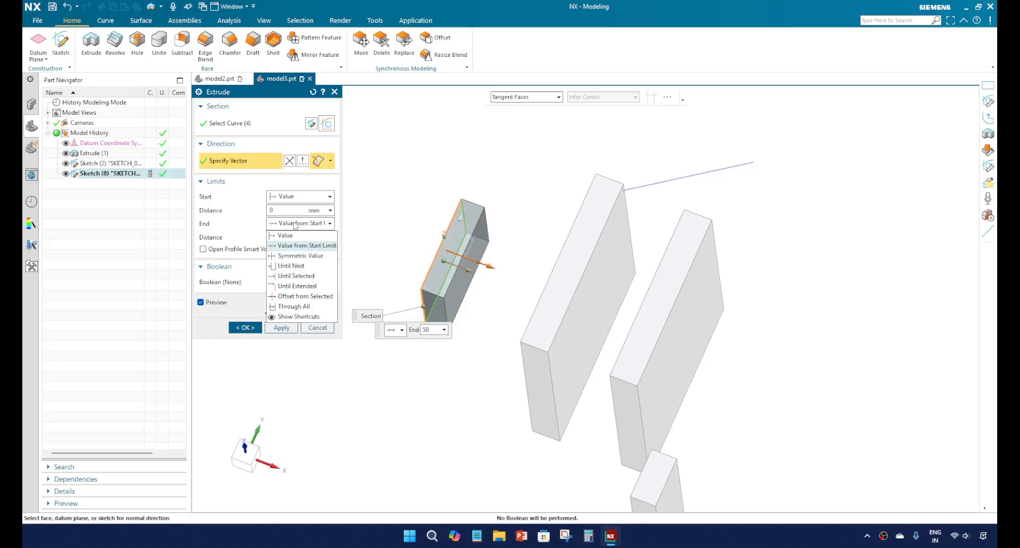
pyautogui.click(299, 255)
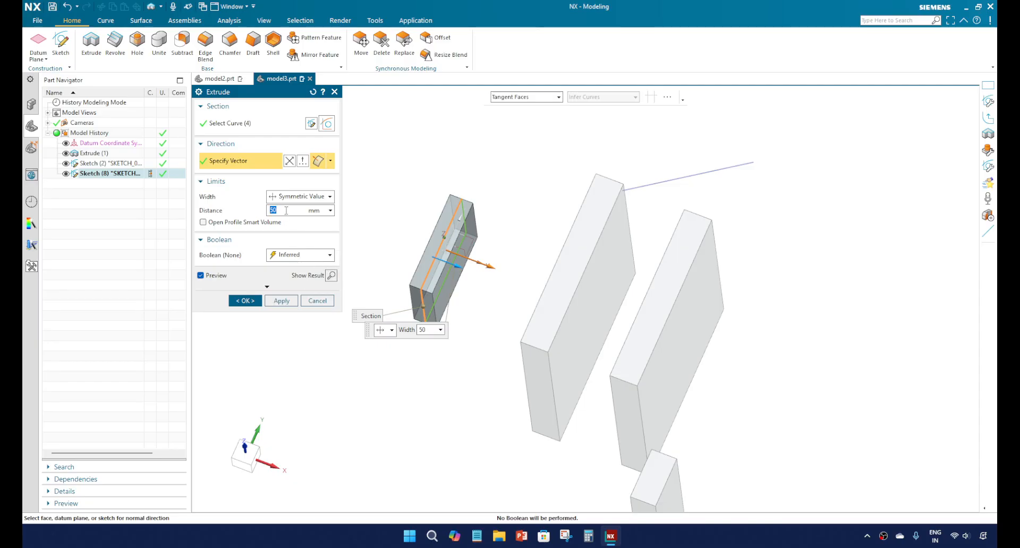
pyautogui.click(293, 210)
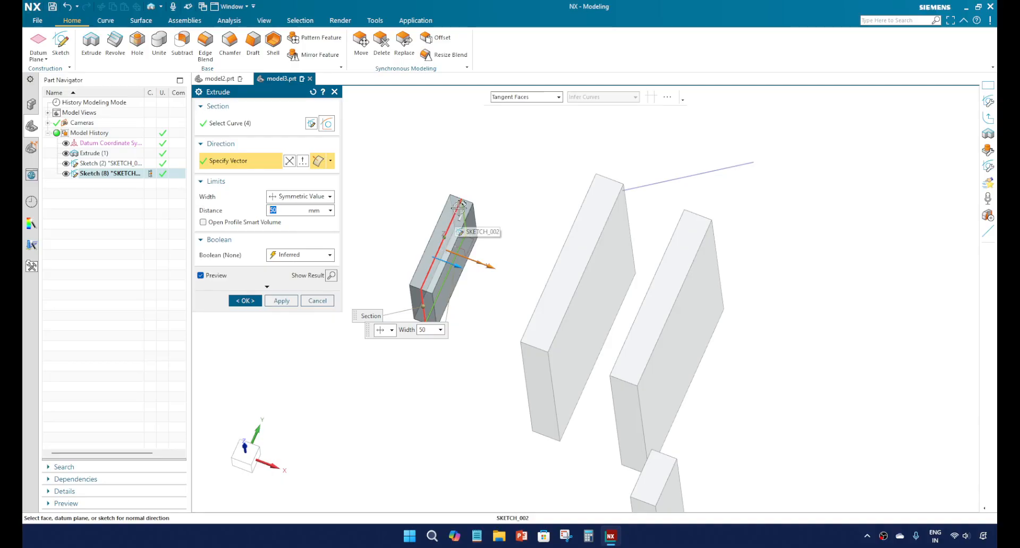
pyautogui.click(296, 211)
pyautogui.moveTo(296, 211); pyautogui.dragTo(238, 215)
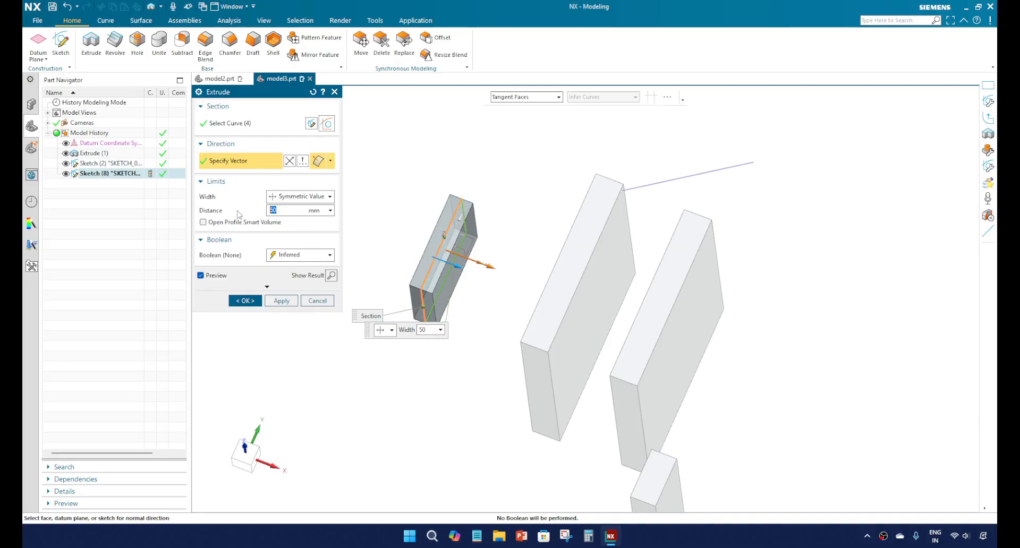
pyautogui.write('100')
pyautogui.press('Return')
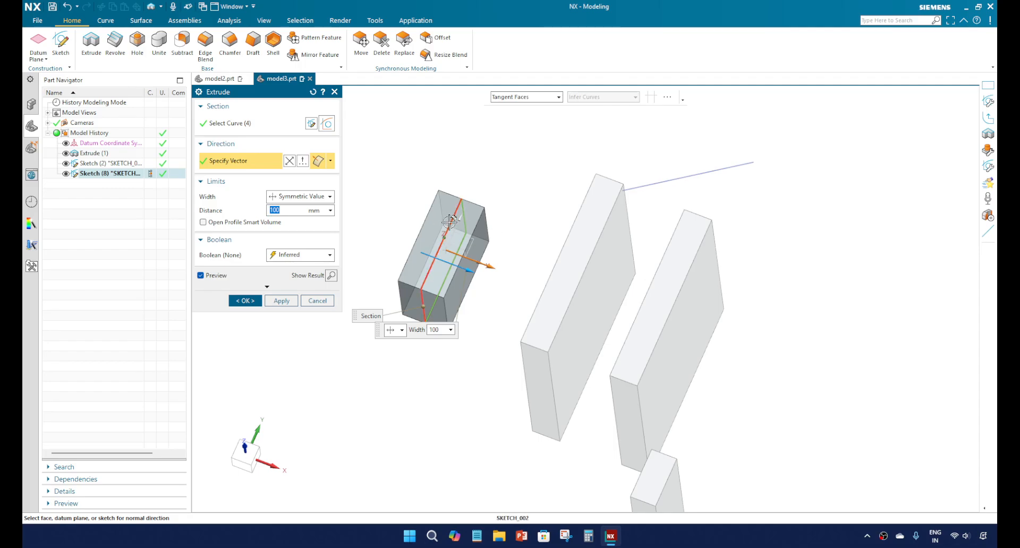
# Step: Switch the extrude's limits from symmetric back to Value and set the start distance to 0 mm
pyautogui.click(298, 197)
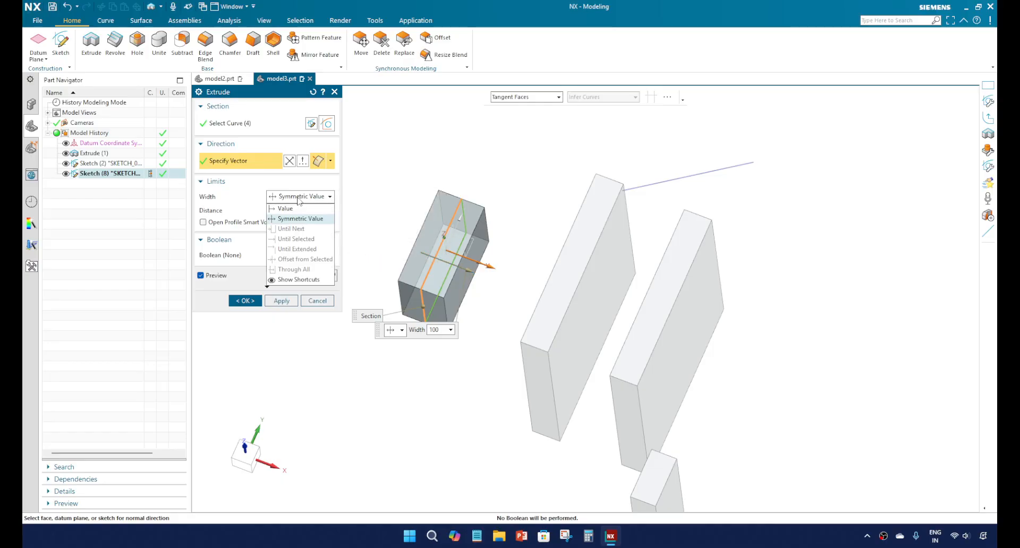
pyautogui.click(298, 197)
pyautogui.click(298, 198)
pyautogui.click(297, 209)
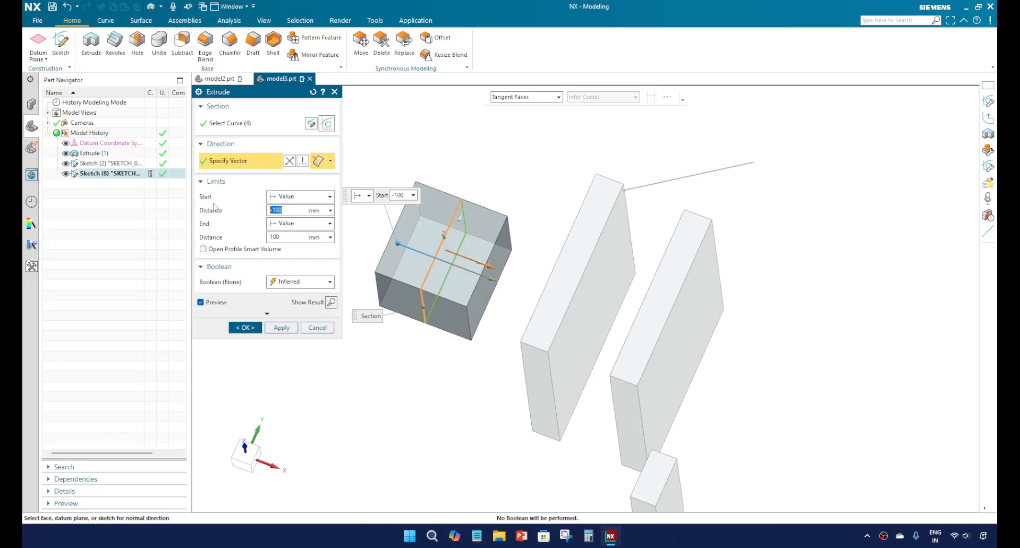
pyautogui.write('0')
pyautogui.press('Return')
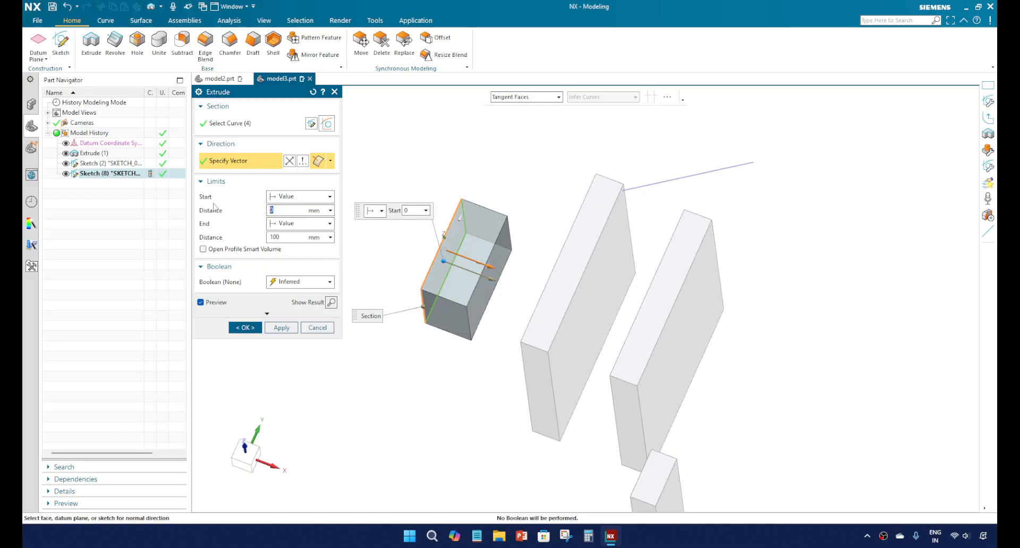
# Step: Set the extrude's end limit to Until Next so the rectangle extends to the nearest plate
pyautogui.click(296, 223)
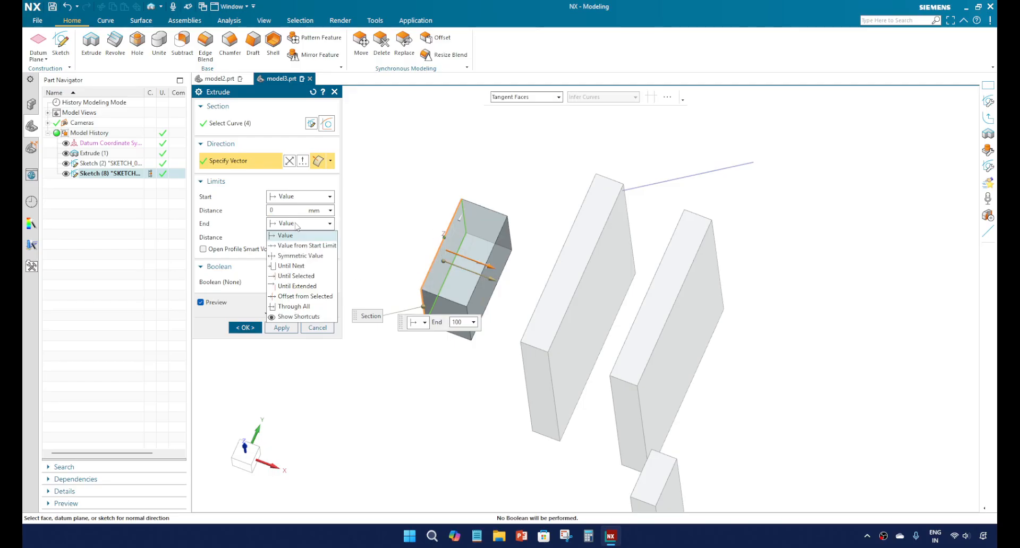
pyautogui.click(291, 266)
pyautogui.moveTo(402, 281); pyautogui.dragTo(576, 299, button='middle')
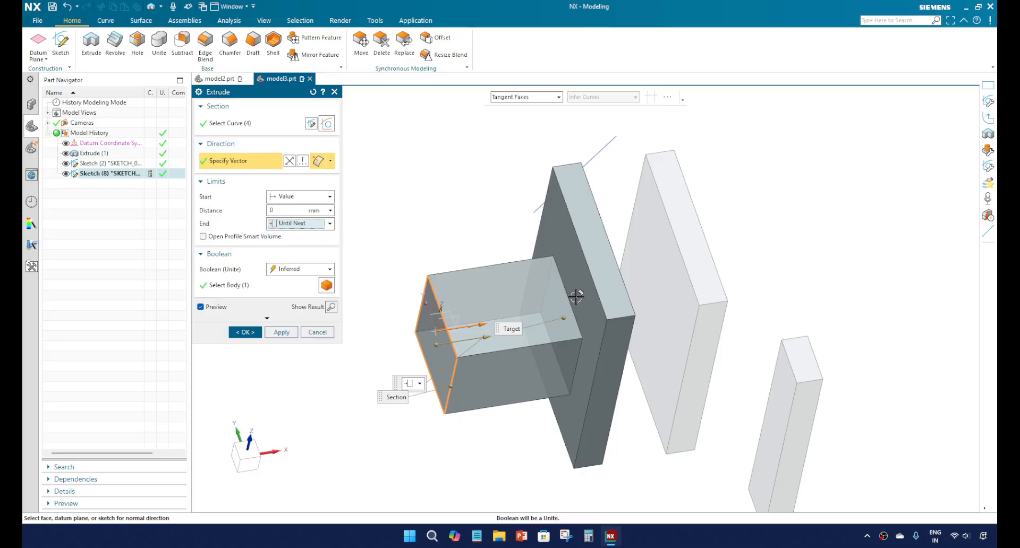
# Step: Set the extrude's end limit to Until Selected, using the near face of the first large plate
pyautogui.click(330, 224)
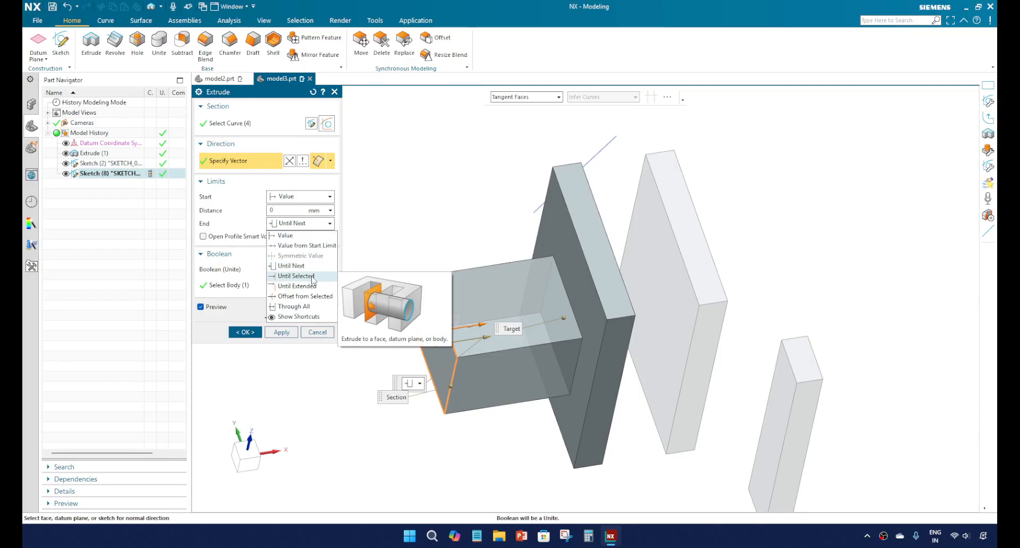
pyautogui.click(312, 276)
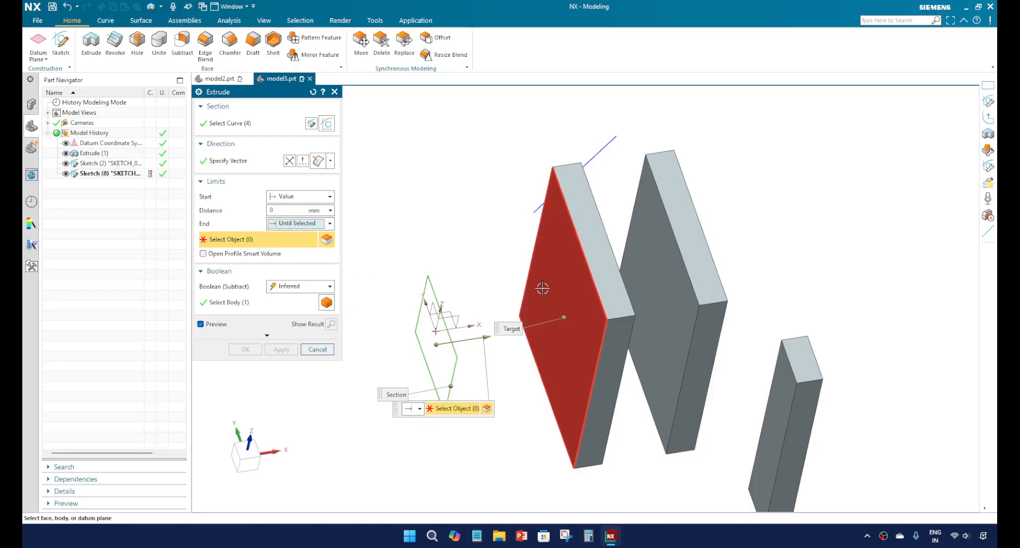
pyautogui.click(573, 293)
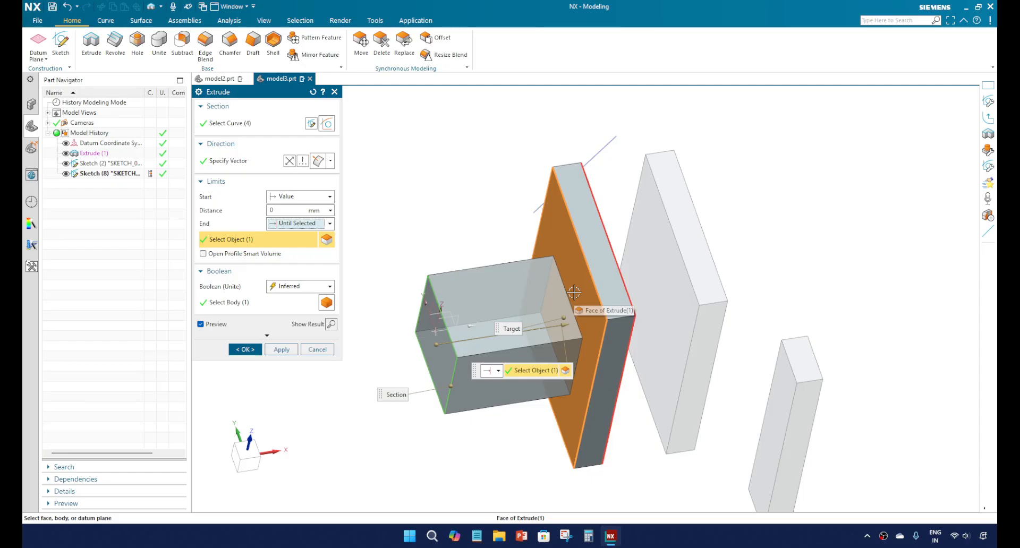
# Step: Make the second large plate's near face the extrude's end object and set the Boolean to None
pyautogui.click(654, 288)
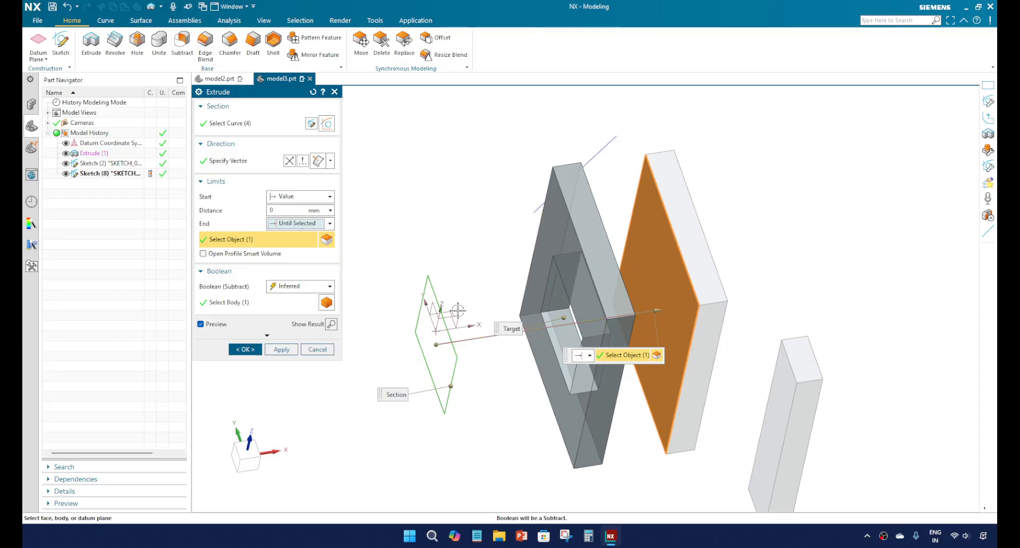
pyautogui.click(310, 288)
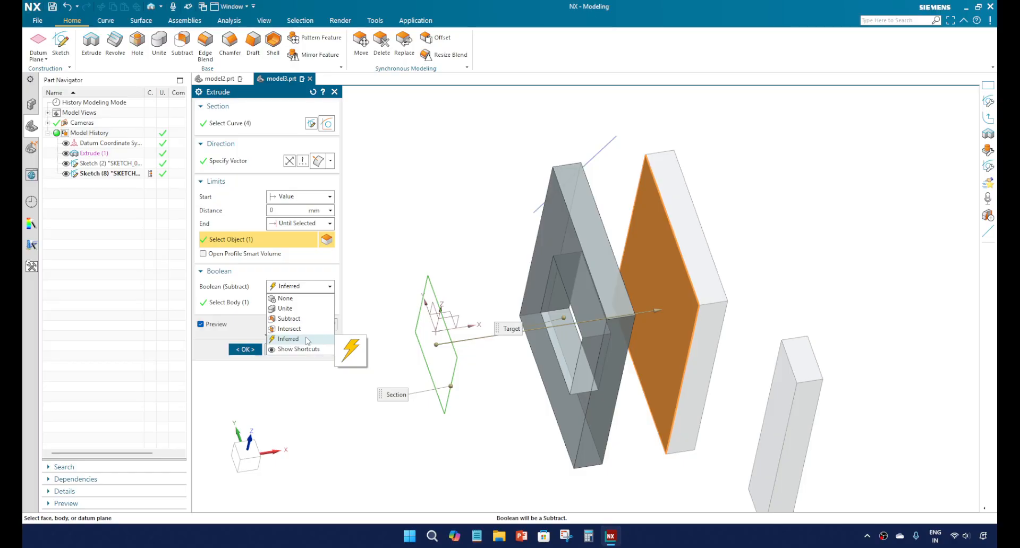
pyautogui.click(308, 299)
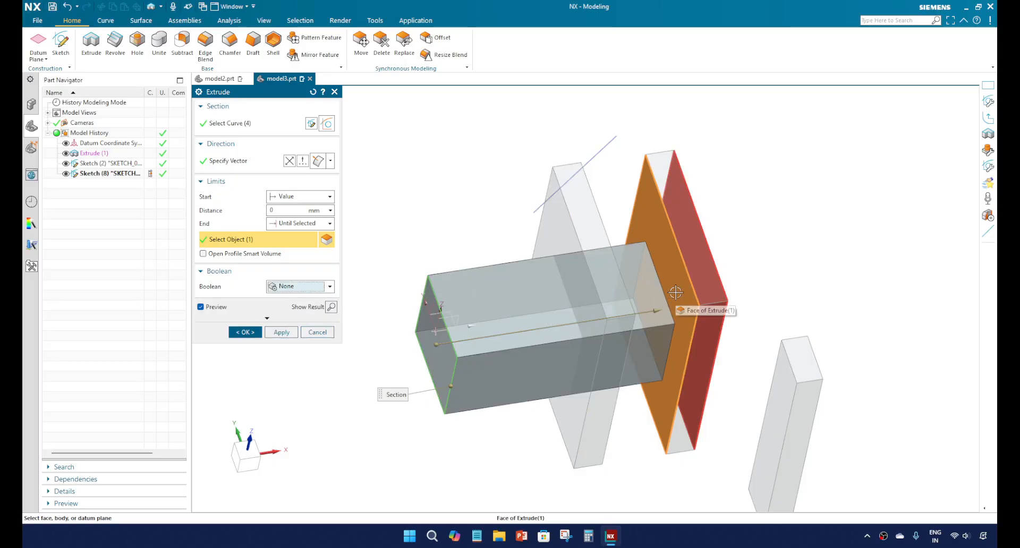
# Step: Try to end the extrude with Until Selected at the near face of the small plate outside the rectangle's path
pyautogui.click(326, 226)
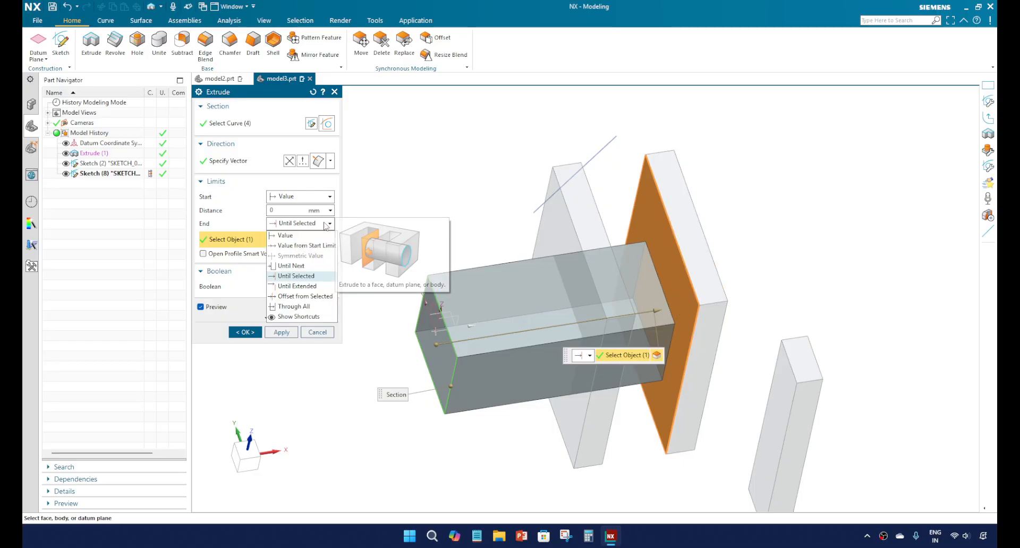
pyautogui.click(312, 277)
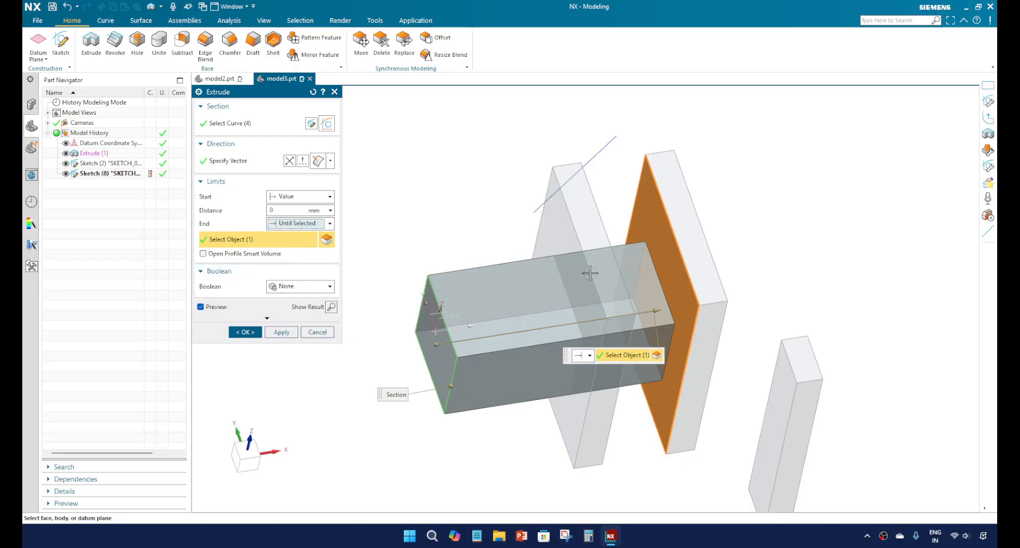
pyautogui.scroll(2, 632, 283)
pyautogui.scroll(-4, 632, 283)
pyautogui.moveTo(577, 271); pyautogui.dragTo(633, 267, button='middle')
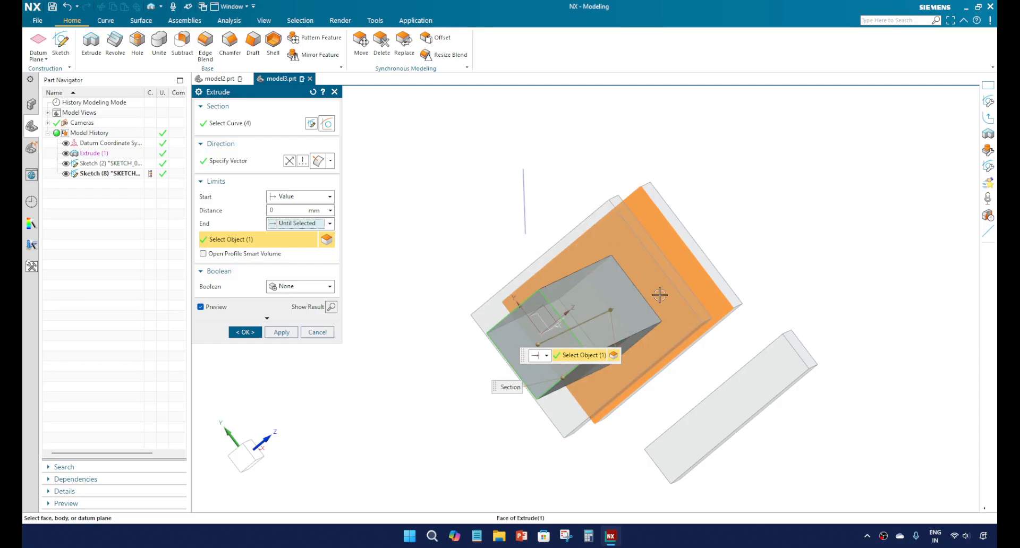
pyautogui.moveTo(569, 328); pyautogui.dragTo(575, 244, button='middle')
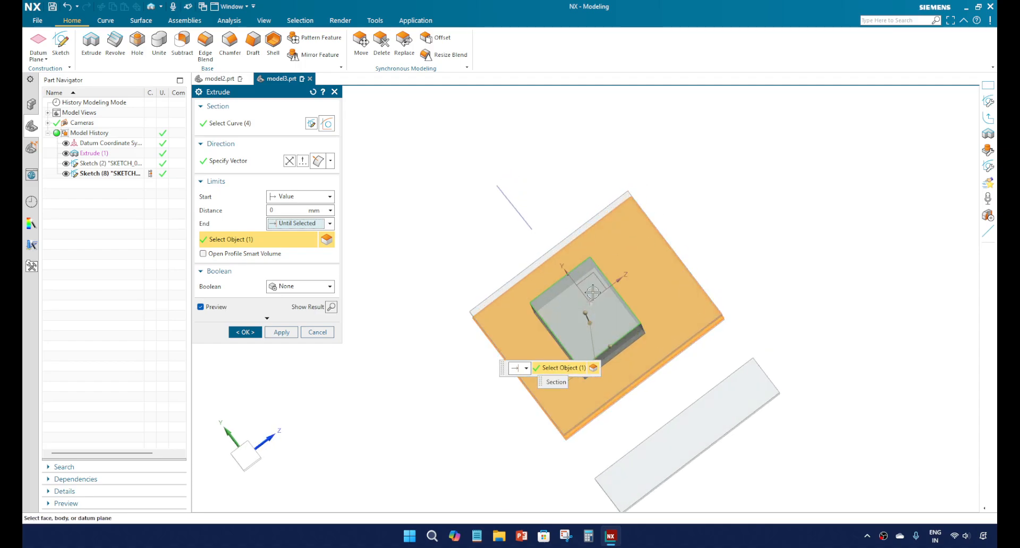
pyautogui.moveTo(593, 292); pyautogui.dragTo(558, 295, button='middle')
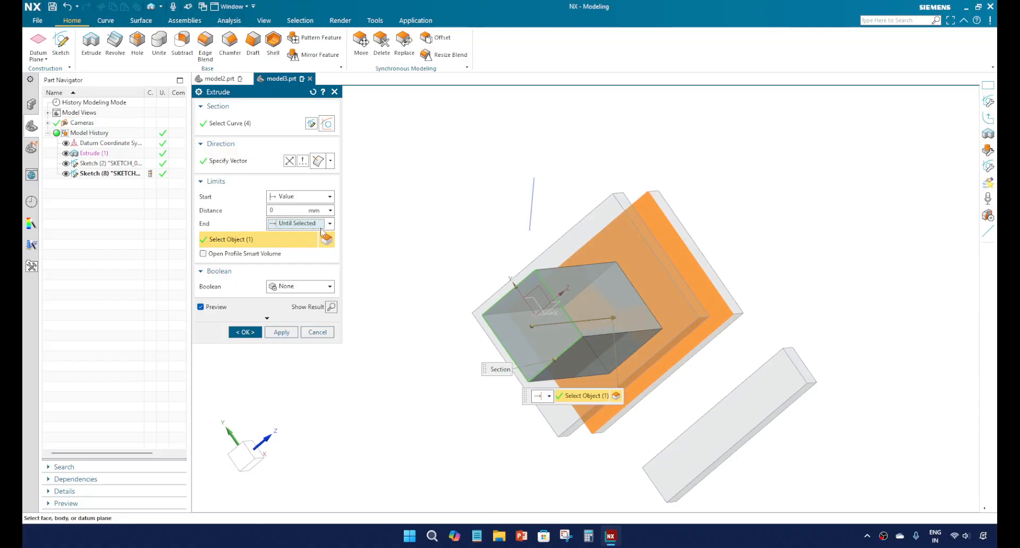
pyautogui.click(734, 411)
pyautogui.moveTo(584, 348); pyautogui.dragTo(563, 359, button='middle')
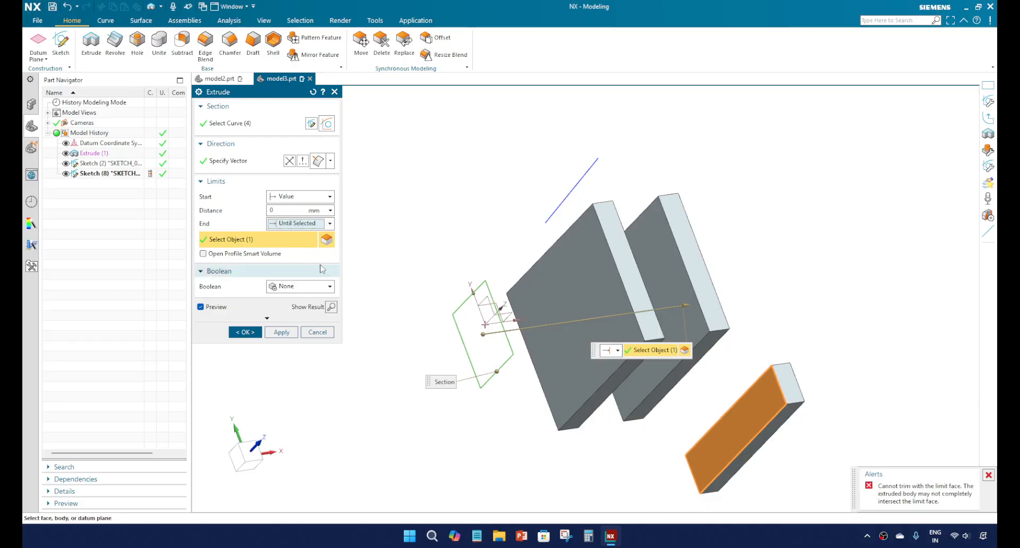
# Step: Set the extrude's end limit to Until Extended, using the near face of the small plate
pyautogui.click(327, 224)
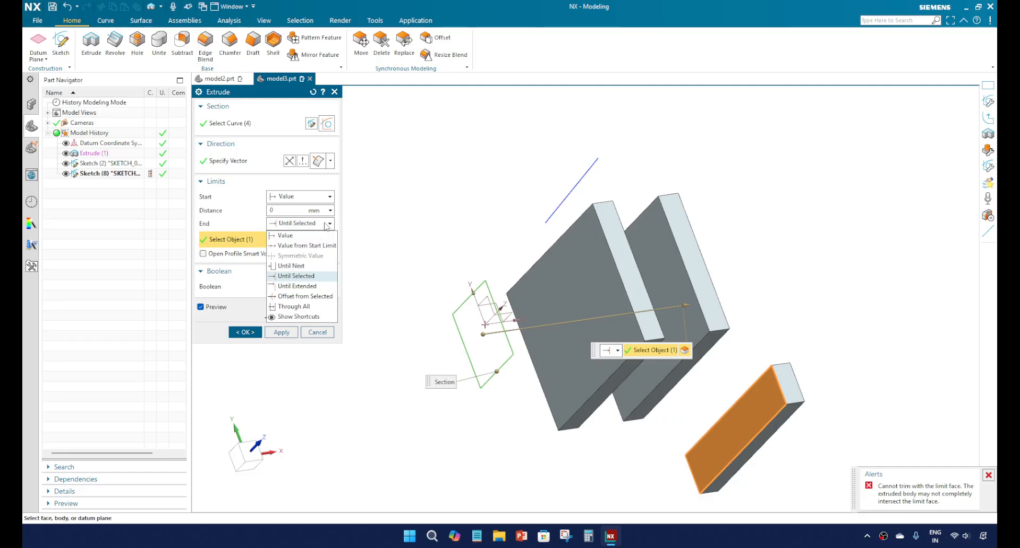
pyautogui.click(309, 287)
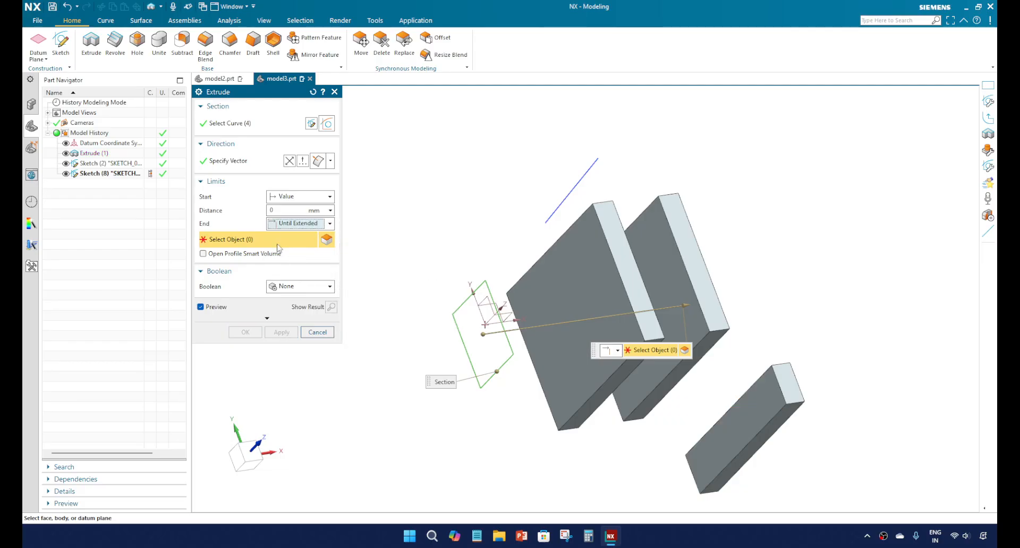
pyautogui.click(759, 409)
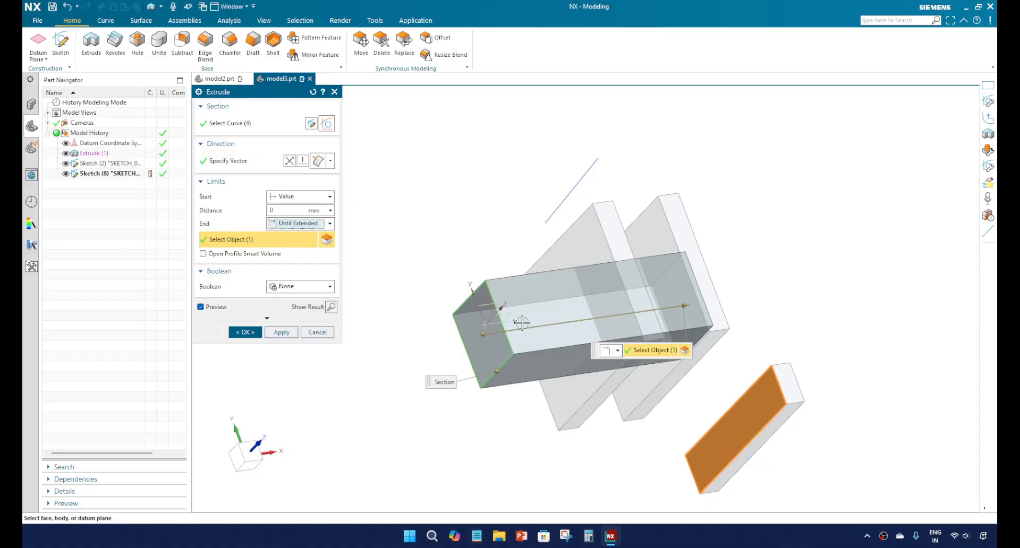
pyautogui.moveTo(520, 322); pyautogui.dragTo(492, 323, button='middle')
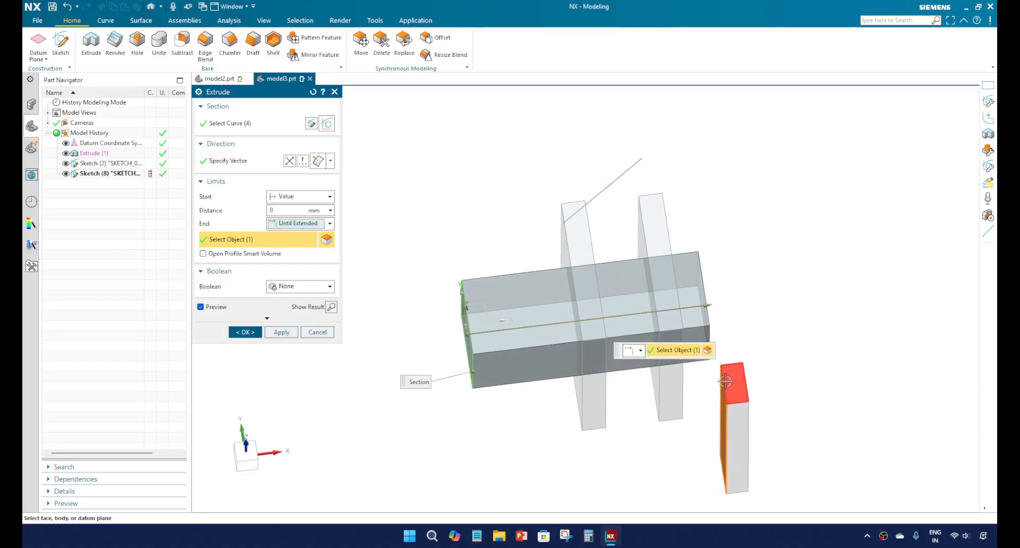
# Step: Set the extrude's end limit to Offset from Selected, using the first large plate's near face and a distance of 10 mm
pyautogui.click(329, 224)
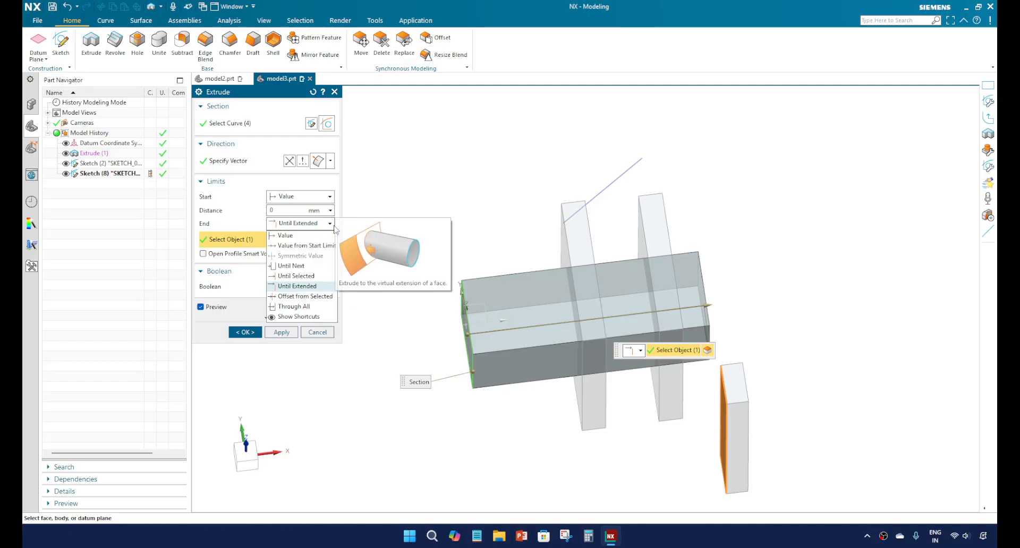
pyautogui.click(318, 297)
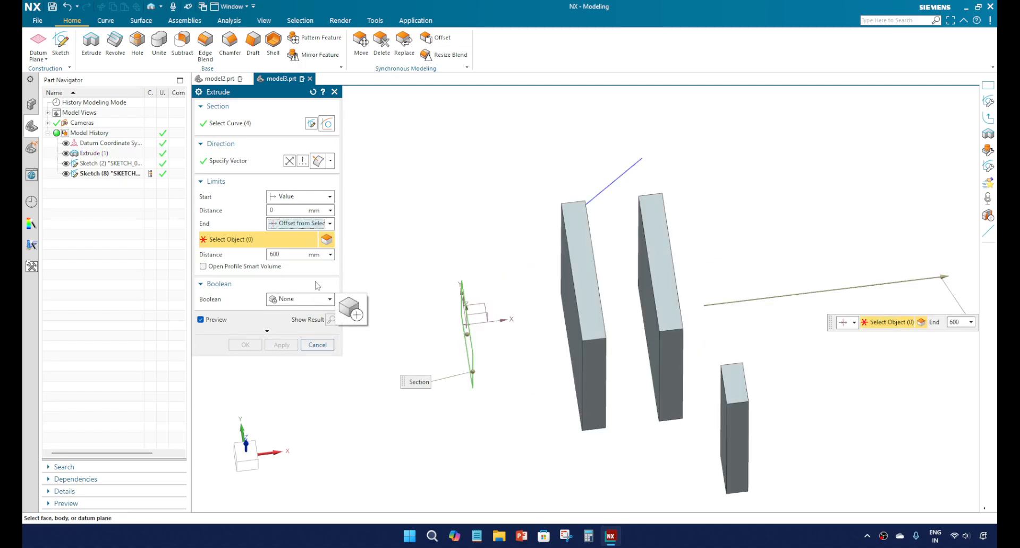
pyautogui.moveTo(550, 317); pyautogui.dragTo(562, 303, button='middle')
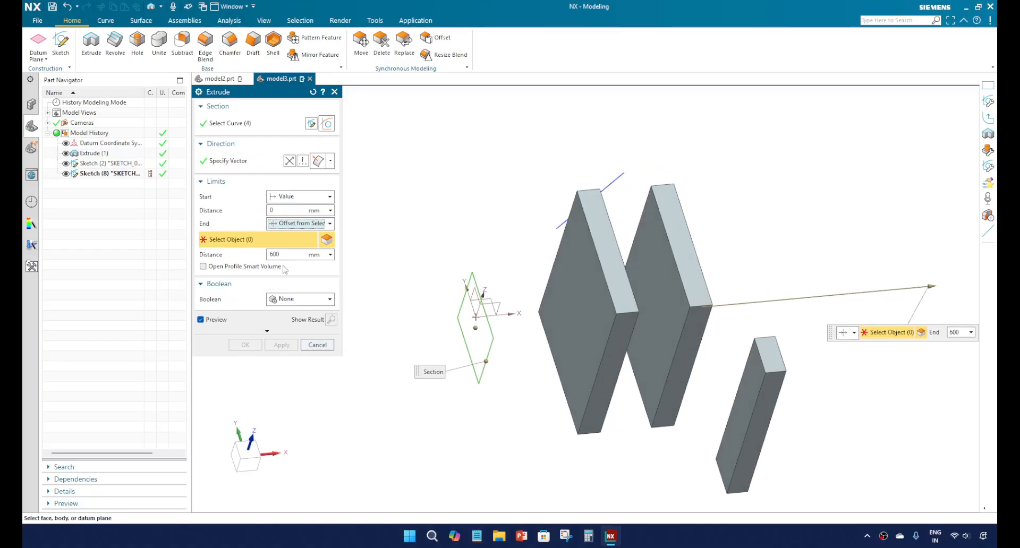
pyautogui.click(583, 308)
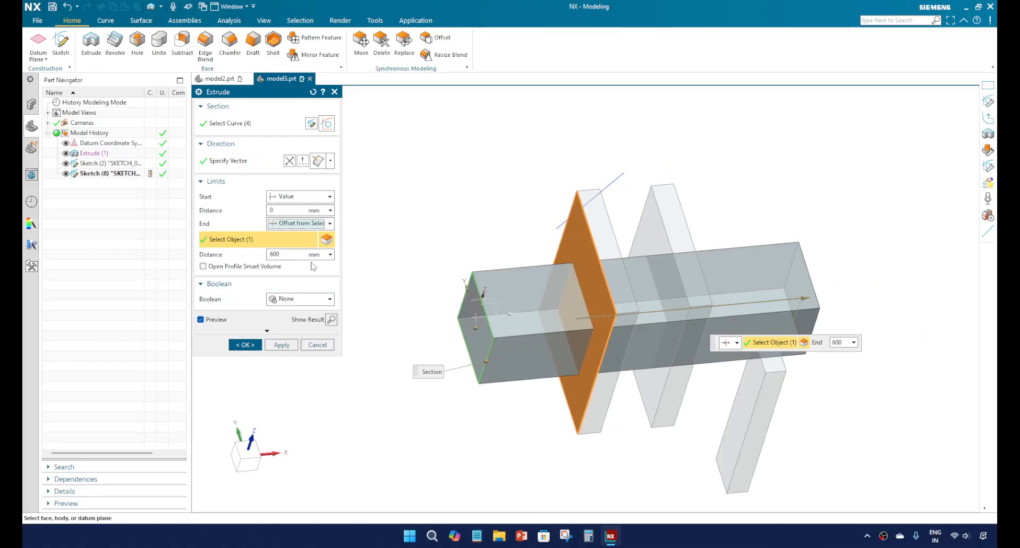
pyautogui.click(297, 254)
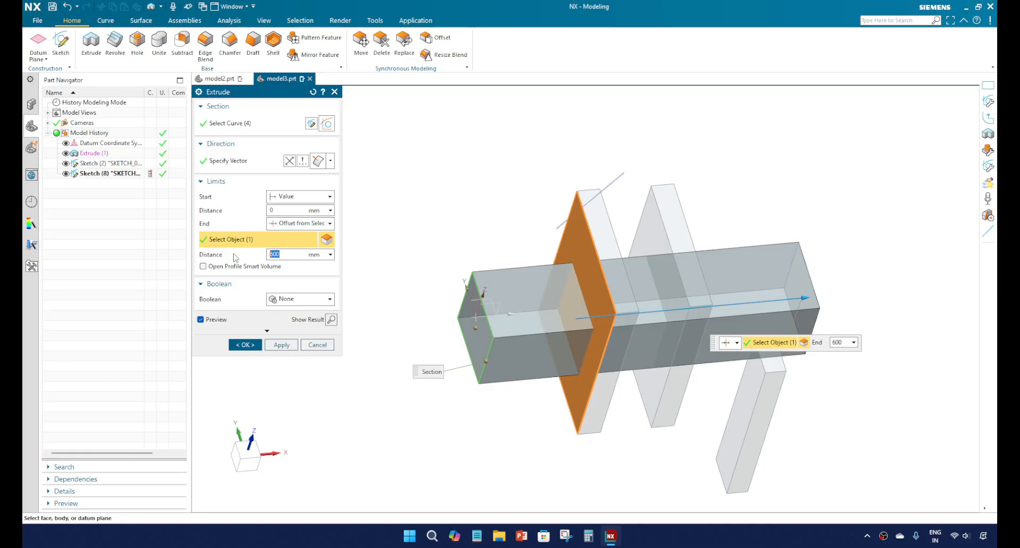
pyautogui.write('10')
pyautogui.press('Return')
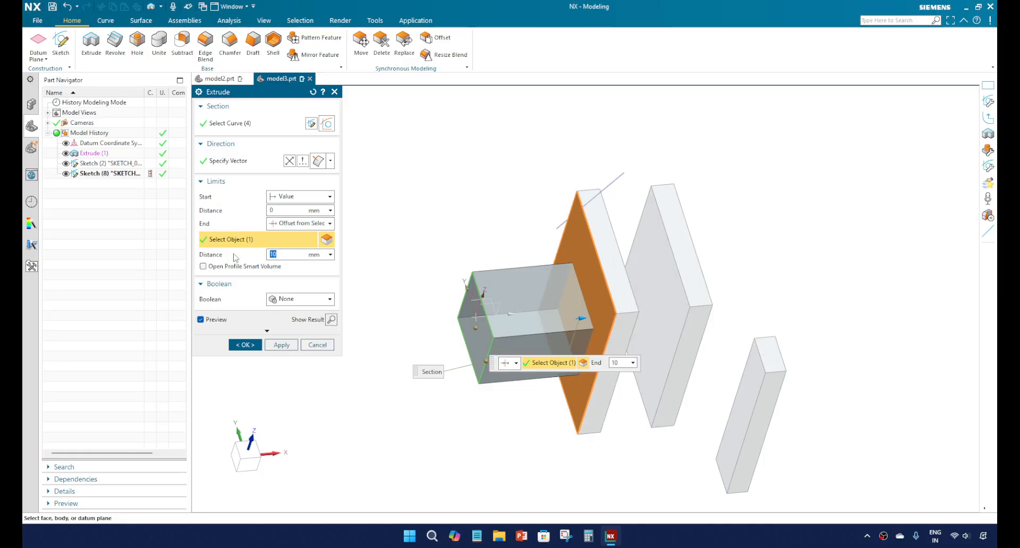
# Step: Set the end offset distance from the first large plate's near face to 50 mm
pyautogui.scroll(2, 608, 304)
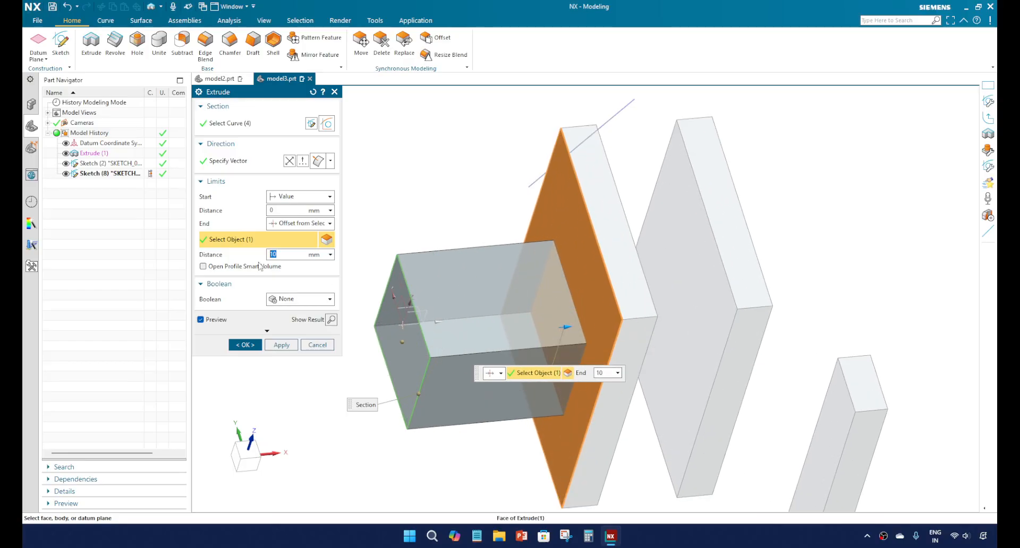
pyautogui.moveTo(376, 277); pyautogui.dragTo(542, 342, button='middle')
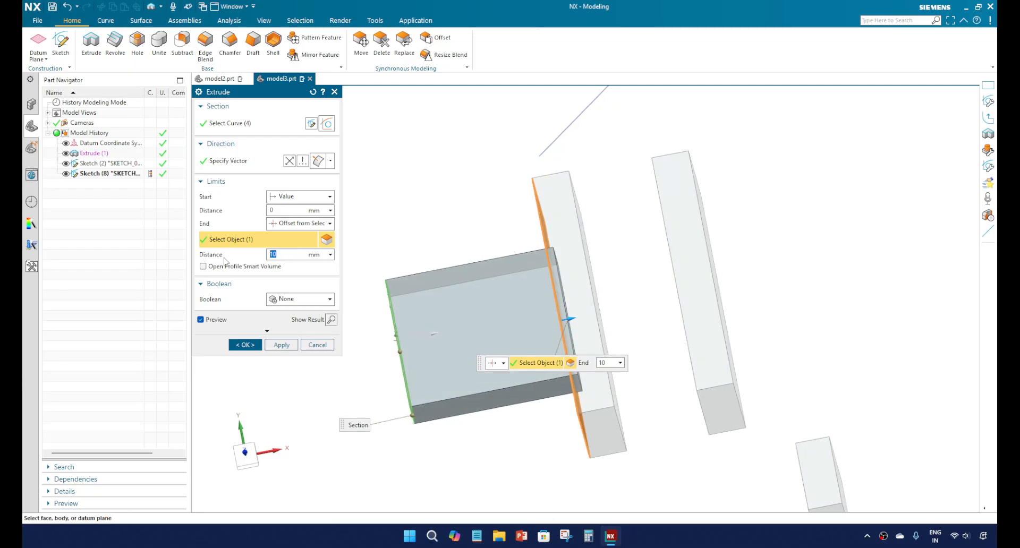
pyautogui.write('50')
pyautogui.press('Return')
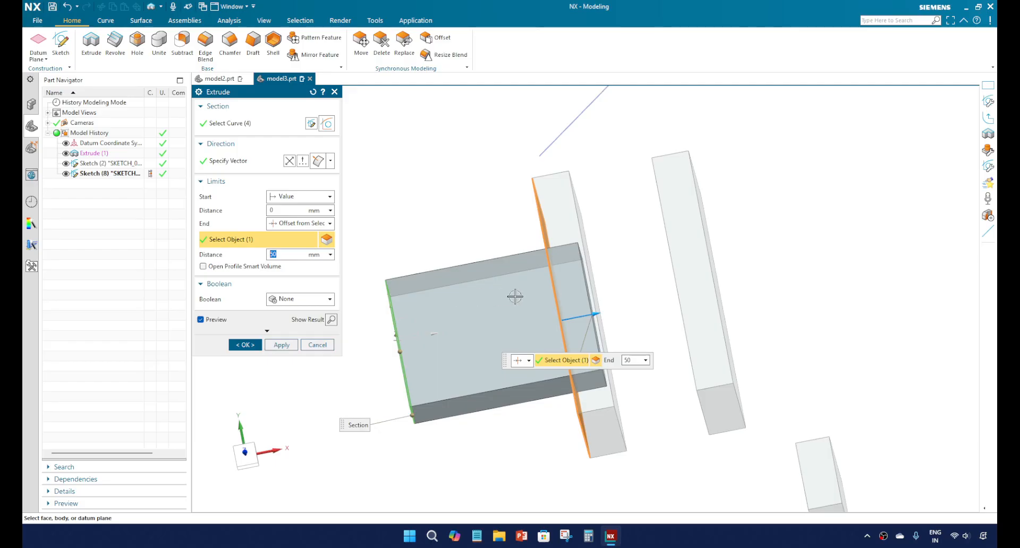
# Step: Reverse the end offset by setting its distance from the selected plate face to -50 mm
pyautogui.moveTo(518, 289); pyautogui.dragTo(532, 263, button='middle')
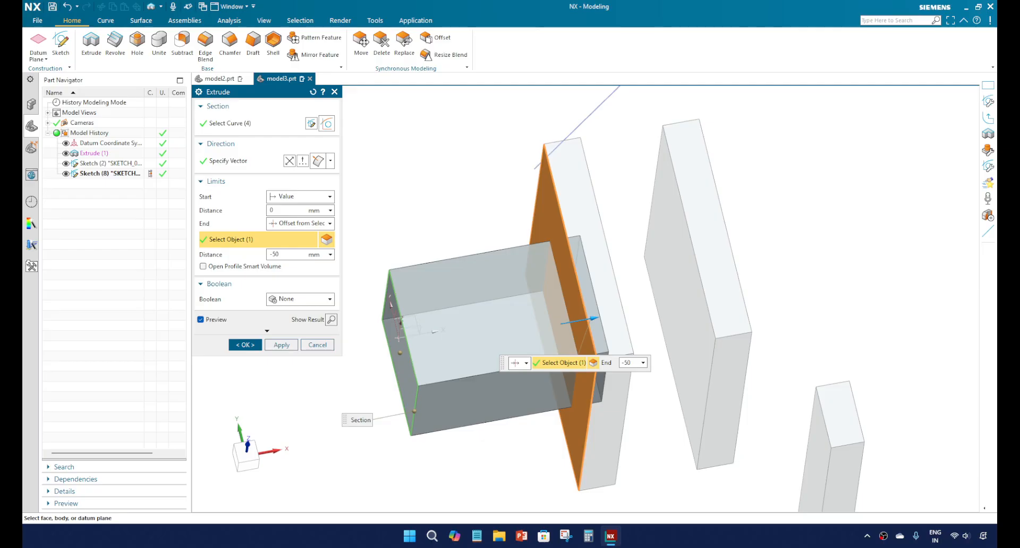
pyautogui.press('Return')
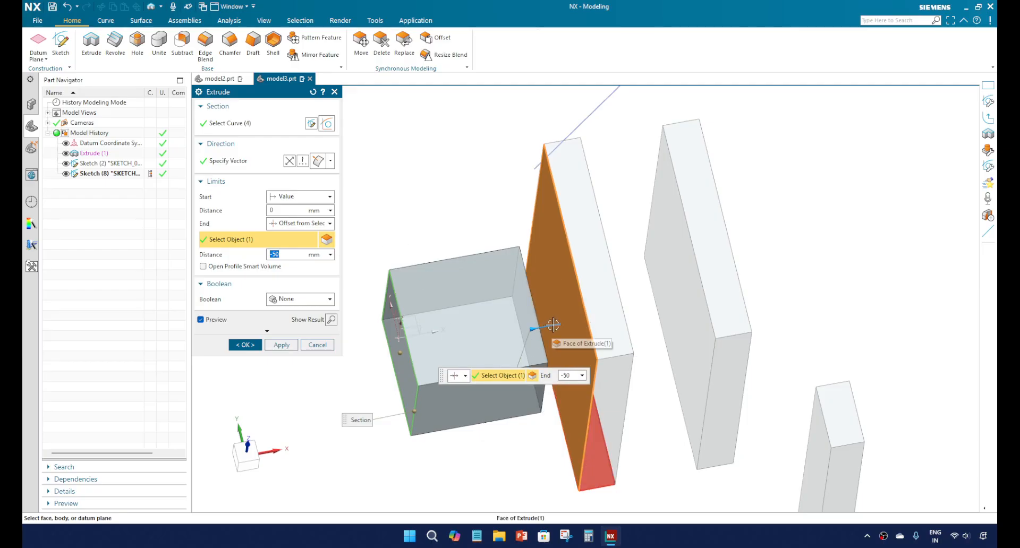
pyautogui.moveTo(500, 343); pyautogui.dragTo(500, 350, button='middle')
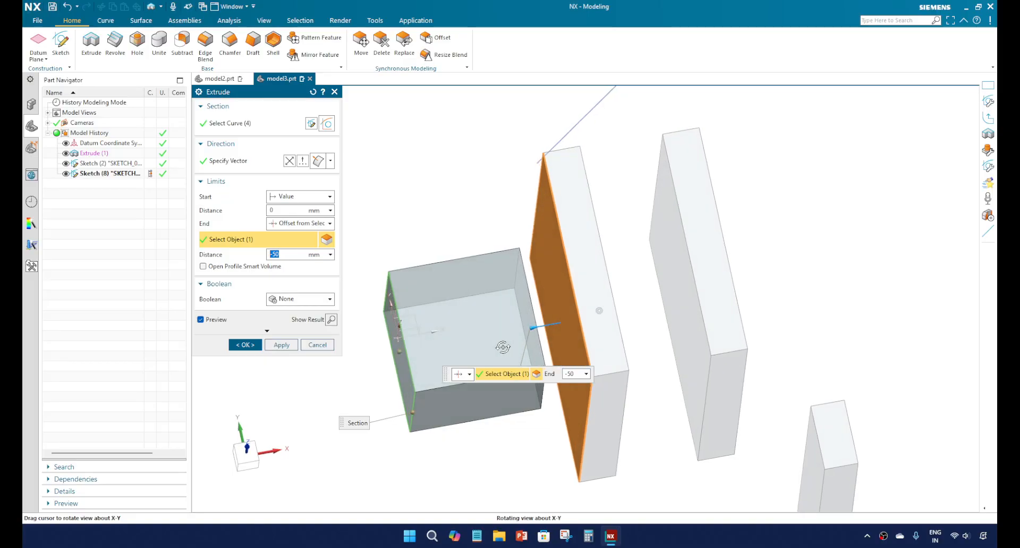
# Step: Change the extrude's end limit to Through All and inspect the preview passing through the two large plates
pyautogui.click(302, 224)
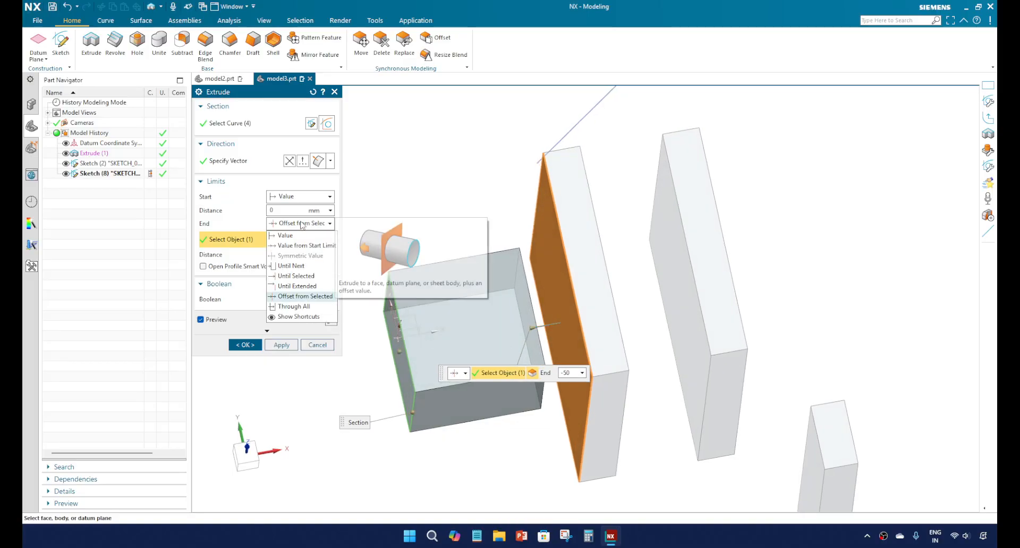
pyautogui.click(301, 308)
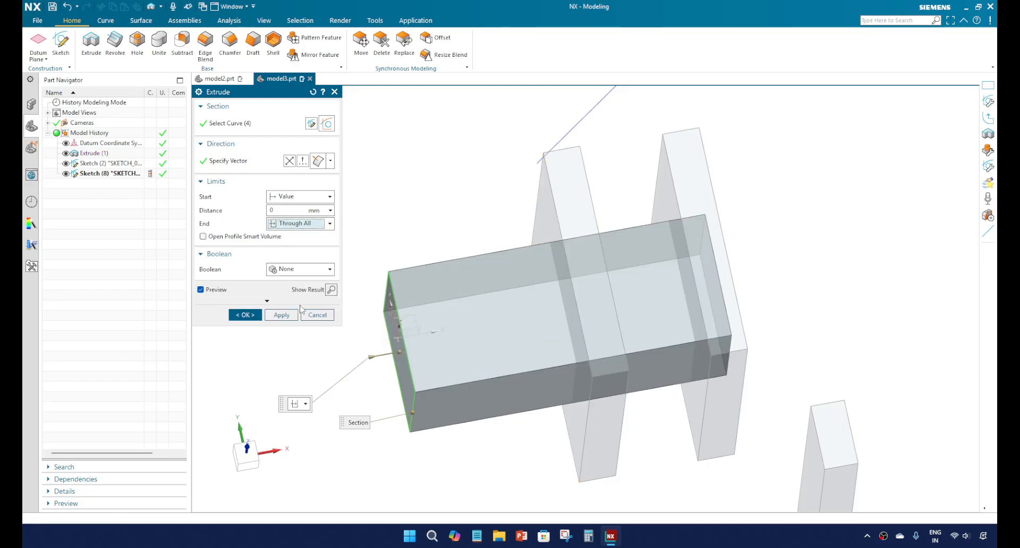
pyautogui.moveTo(522, 298)
pyautogui.mouseDown(button='middle')
pyautogui.moveTo(521, 279)
pyautogui.moveTo(519, 305)
pyautogui.mouseUp(button='middle')
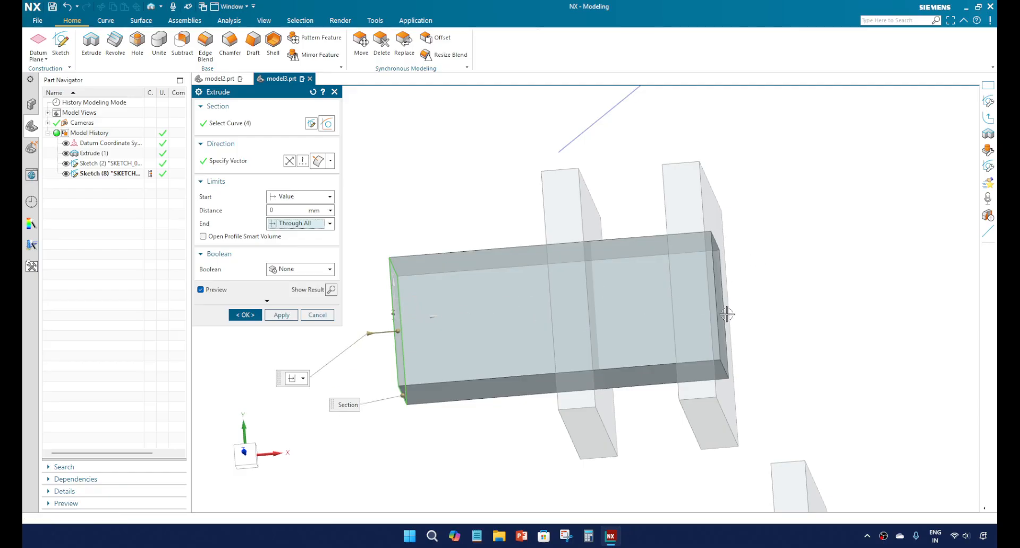
pyautogui.moveTo(629, 312); pyautogui.dragTo(644, 282, button='middle')
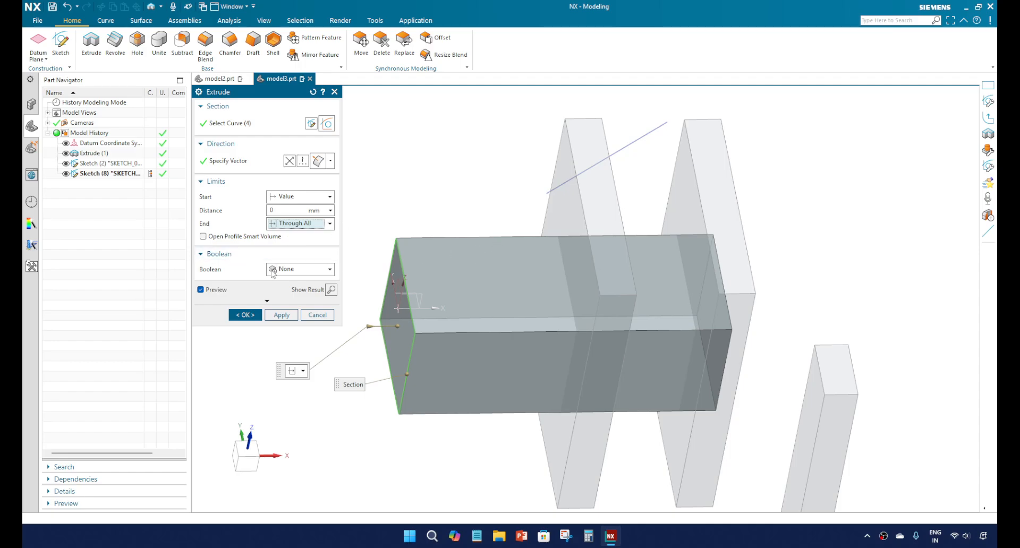
# Step: Change the extrude's end limit to Value and try end distances of 100 mm and 1000 mm
pyautogui.click(304, 226)
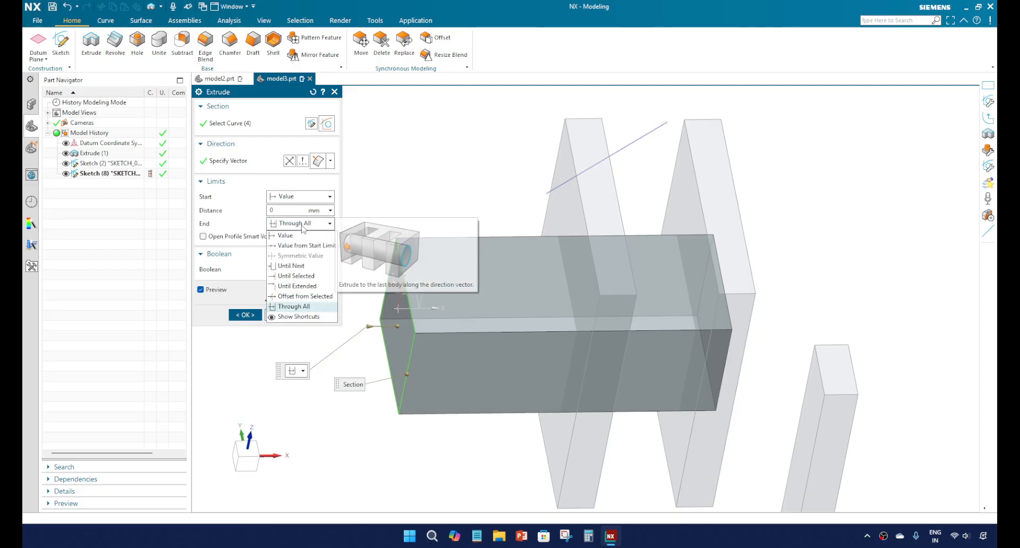
pyautogui.click(287, 236)
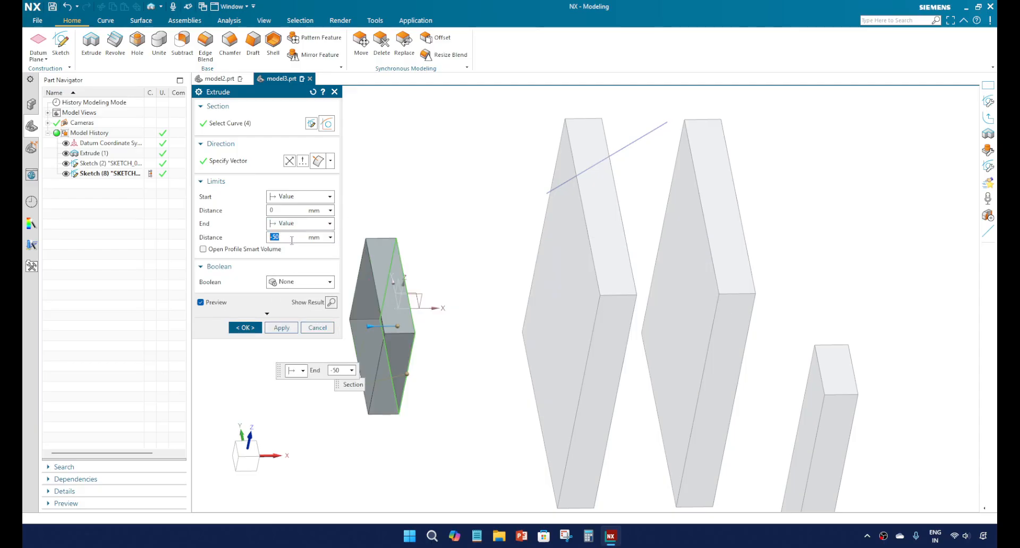
pyautogui.write('50')
pyautogui.press('Return')
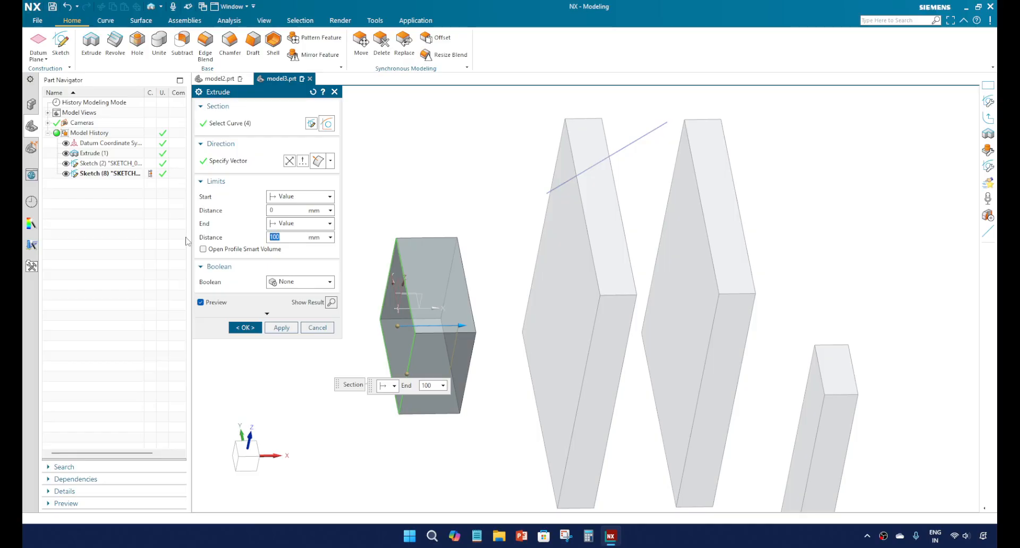
pyautogui.write('1000')
pyautogui.press('Return')
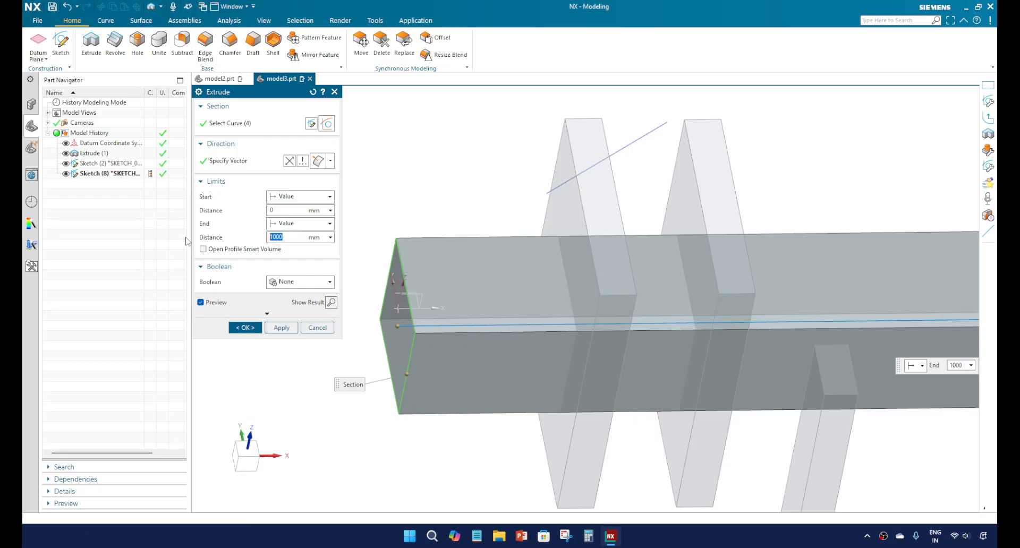
# Step: Try a shorter end distance for the extrude and settle on 400 mm
pyautogui.write('5')
pyautogui.press('Return')
pyautogui.write('400')
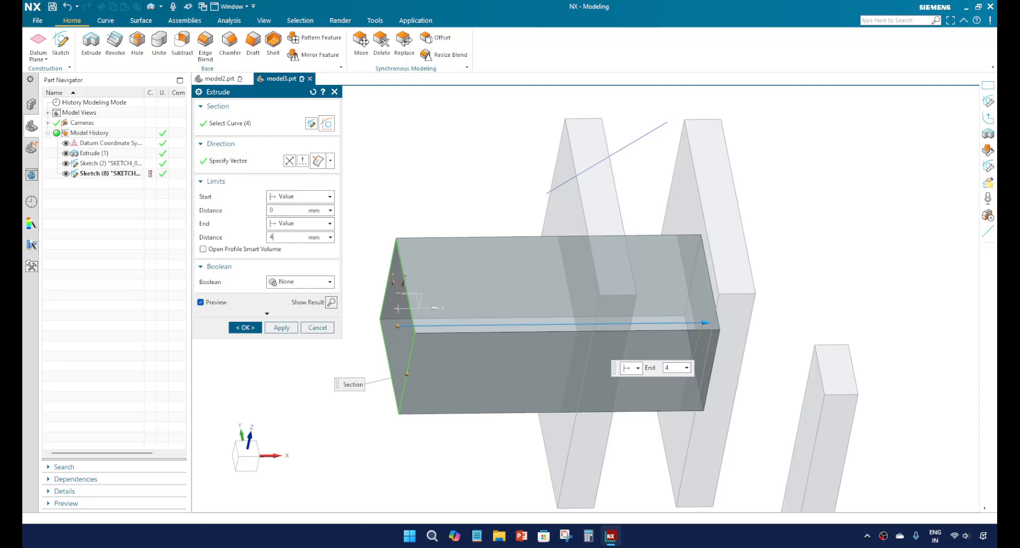
pyautogui.press('Return')
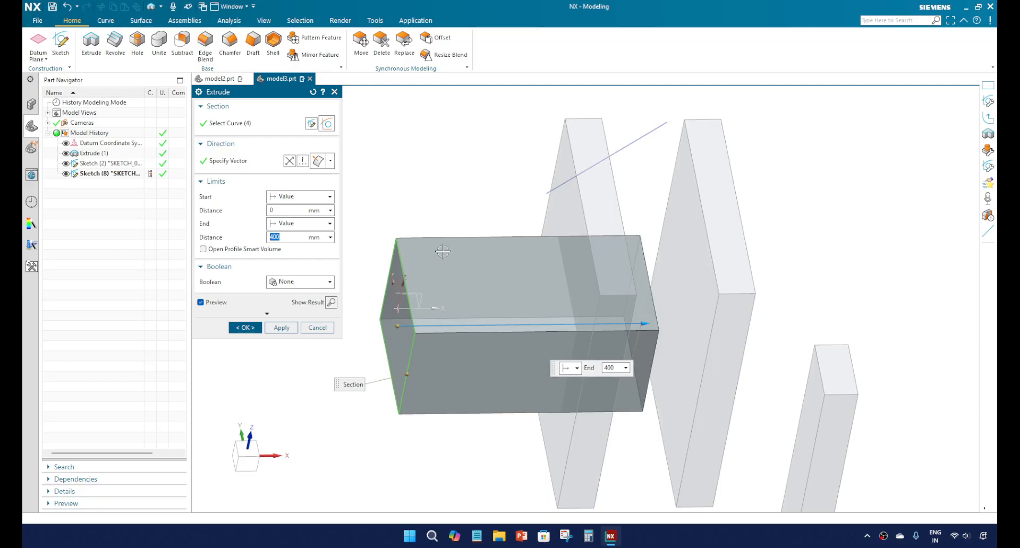
# Step: Set the extrude's Boolean to Unite, with the first large plate as the target body
pyautogui.moveTo(443, 251); pyautogui.dragTo(444, 269, button='middle')
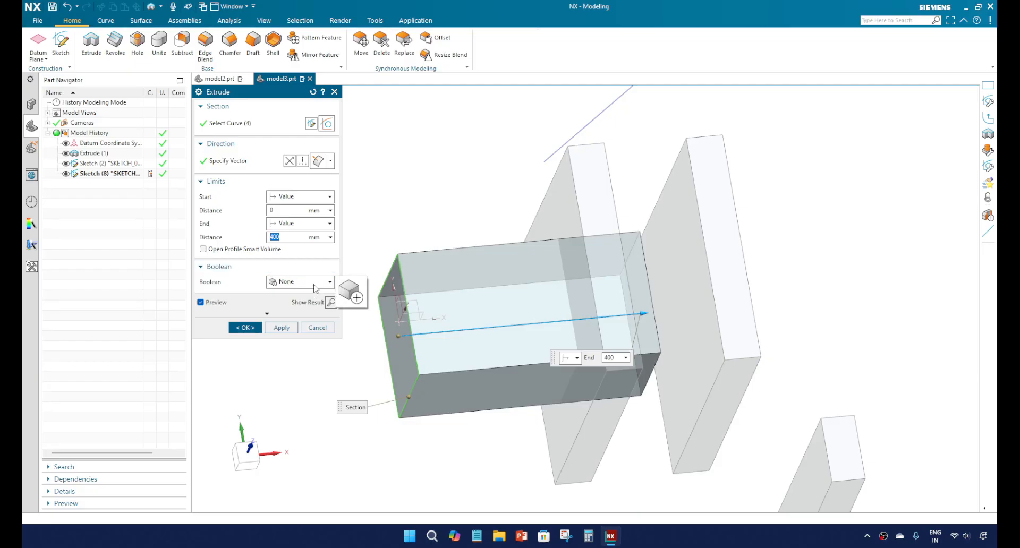
pyautogui.moveTo(445, 320); pyautogui.dragTo(441, 292, button='middle')
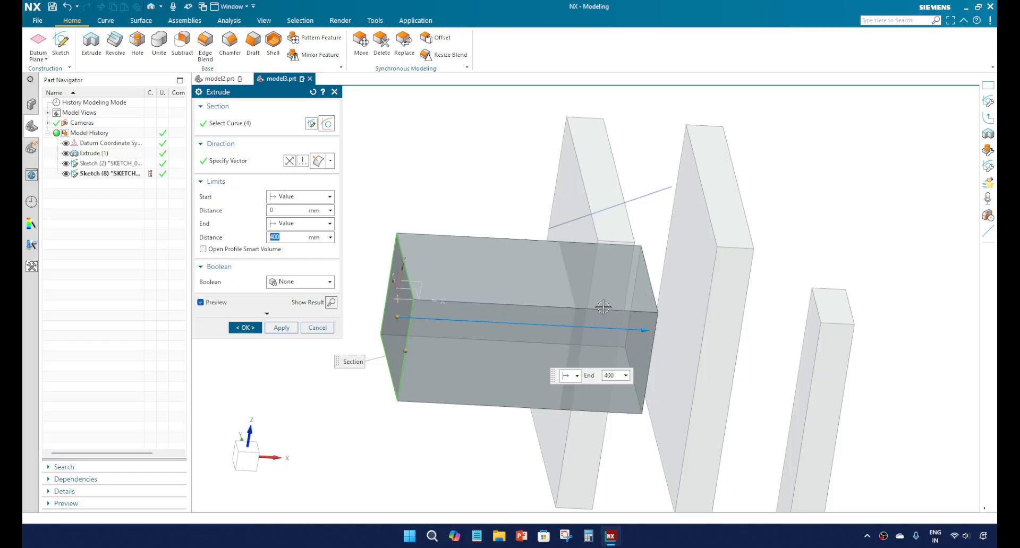
pyautogui.click(318, 282)
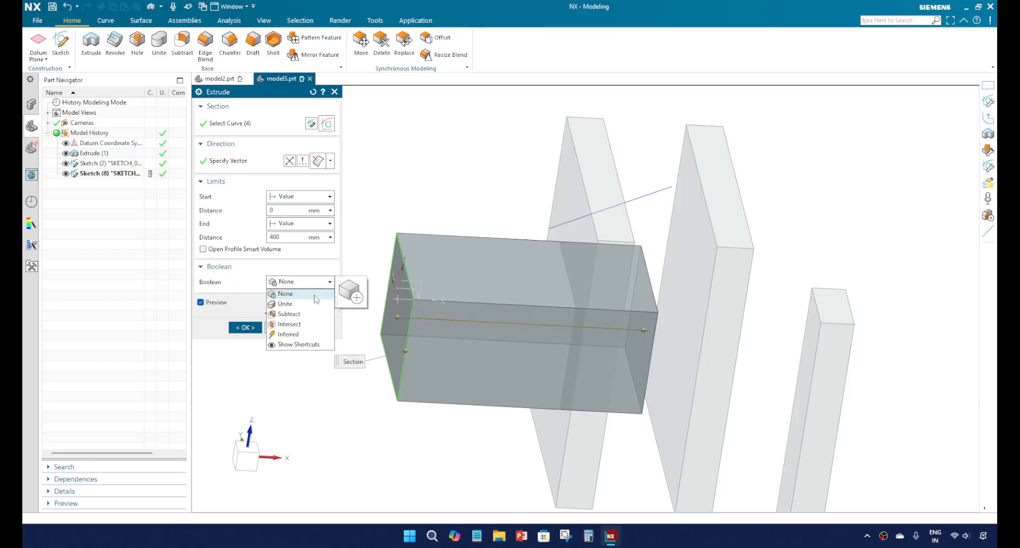
pyautogui.click(311, 305)
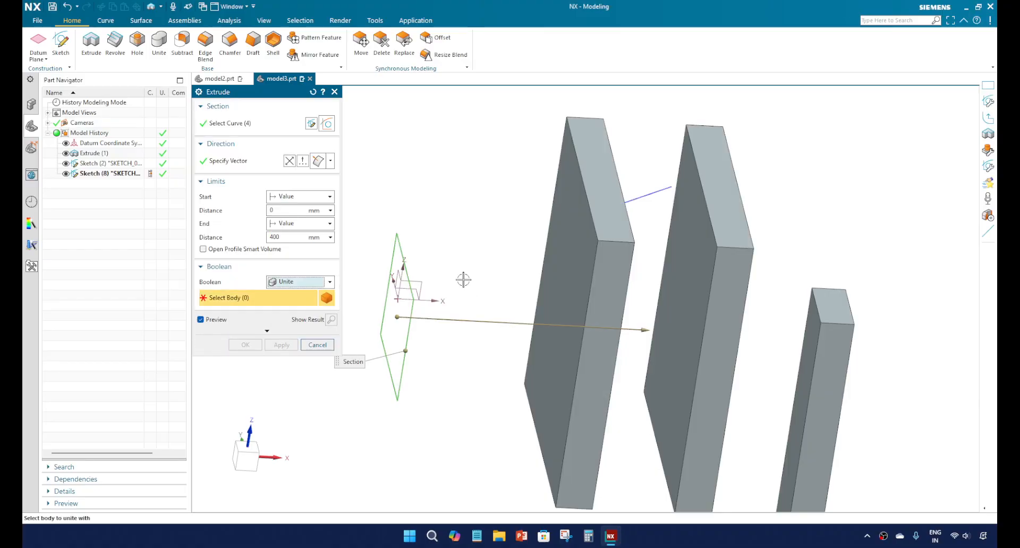
pyautogui.scroll(3, 467, 282)
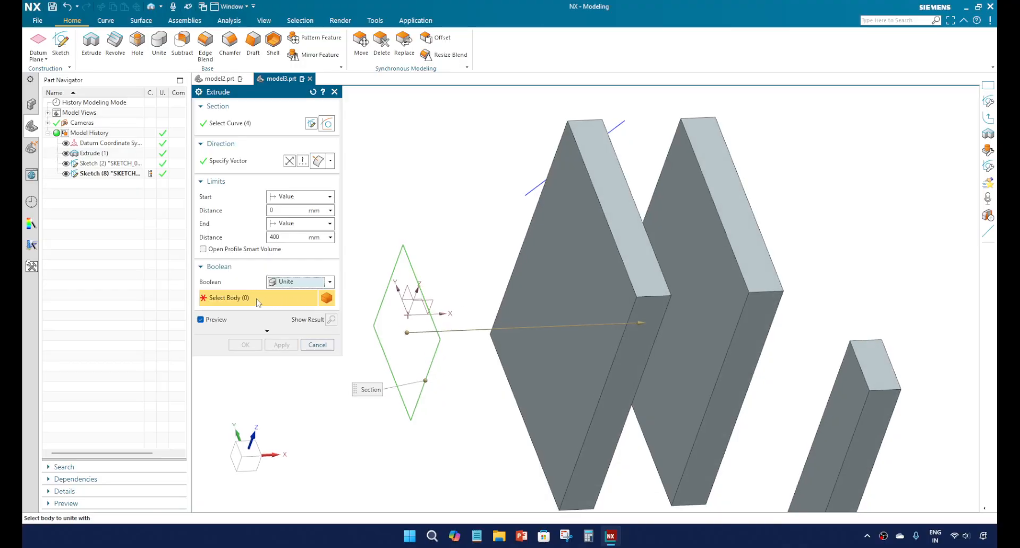
pyautogui.click(567, 316)
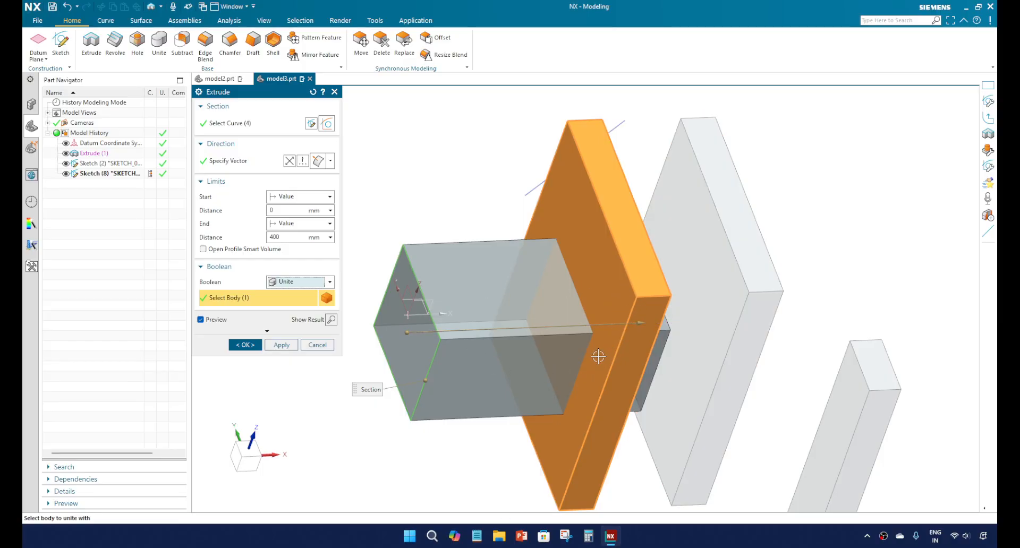
pyautogui.moveTo(514, 340); pyautogui.dragTo(506, 334, button='middle')
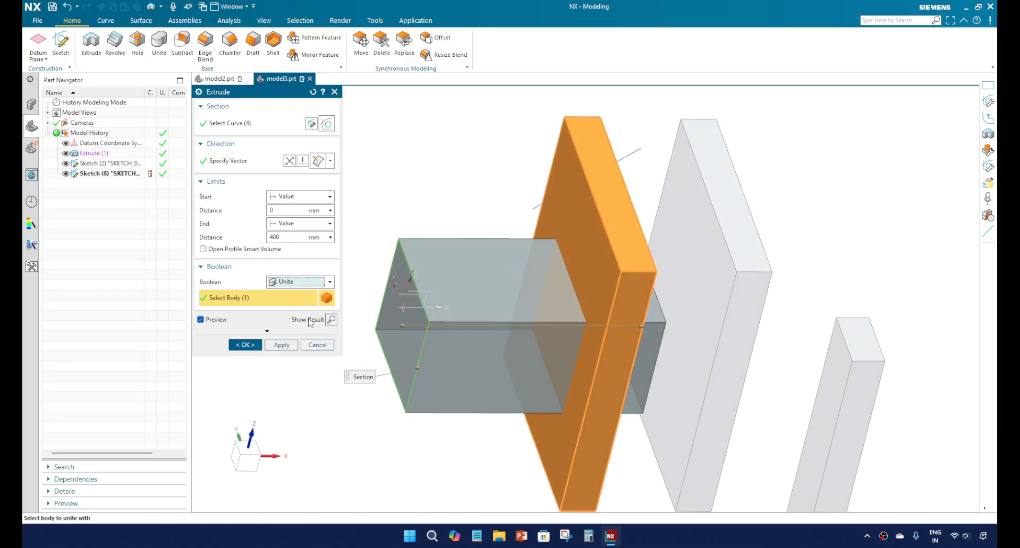
# Step: Switch the extrude's Boolean to Subtract and inspect the rectangular cut previewed in the first large plate
pyautogui.click(312, 284)
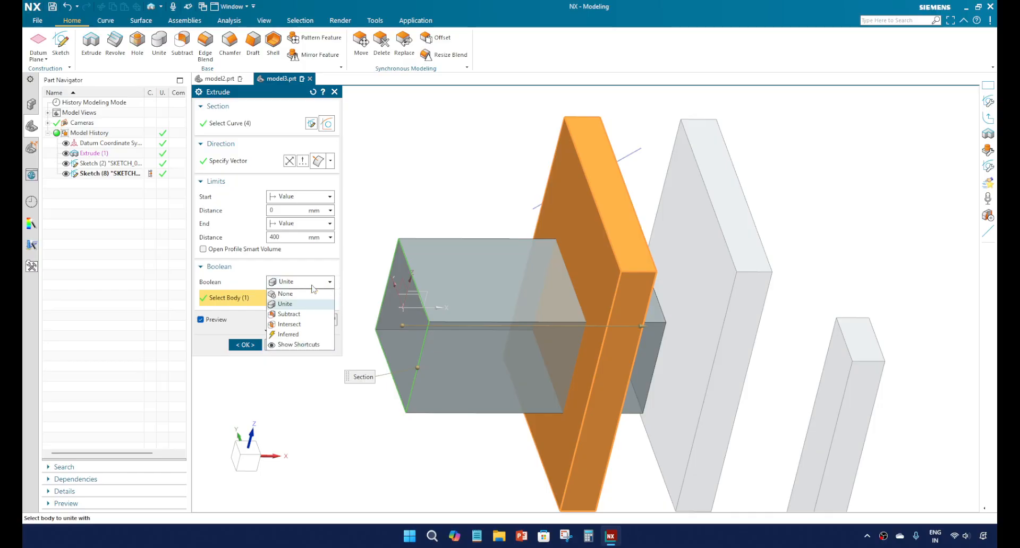
pyautogui.click(311, 314)
pyautogui.moveTo(461, 335); pyautogui.dragTo(468, 346, button='middle')
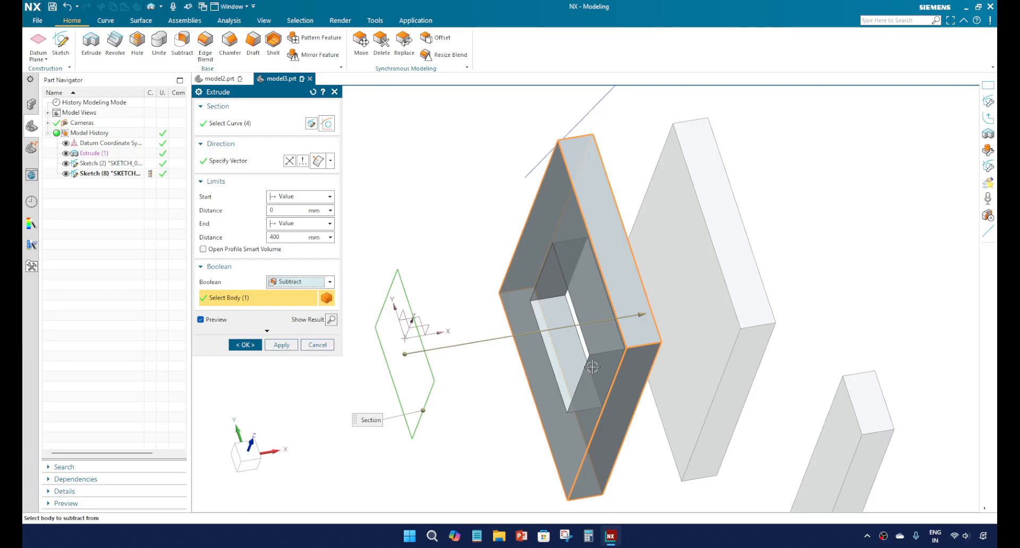
pyautogui.moveTo(588, 360); pyautogui.dragTo(599, 313, button='middle')
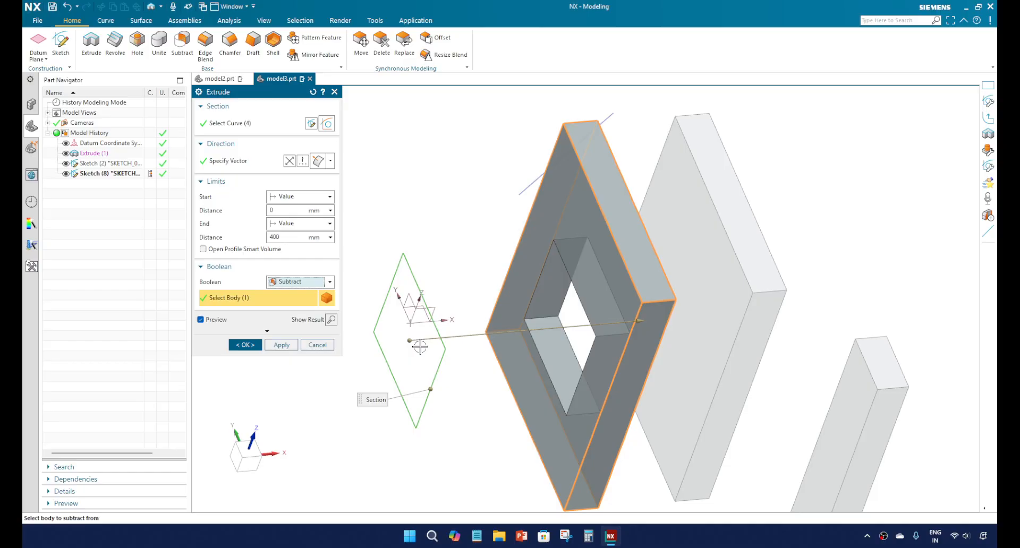
# Step: Switch the extrude's Boolean to Intersect and inspect the volume shared with the first large plate
pyautogui.click(329, 283)
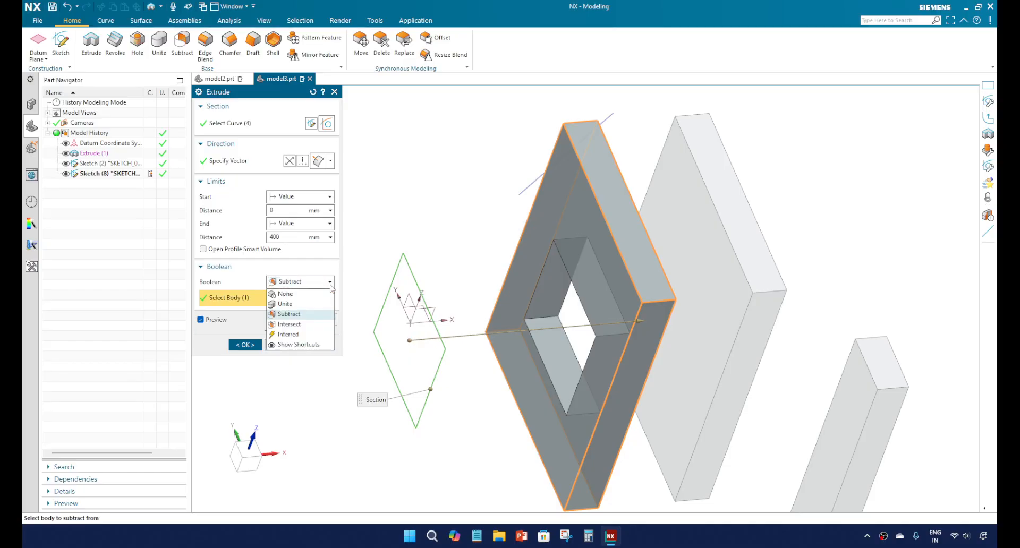
pyautogui.click(313, 326)
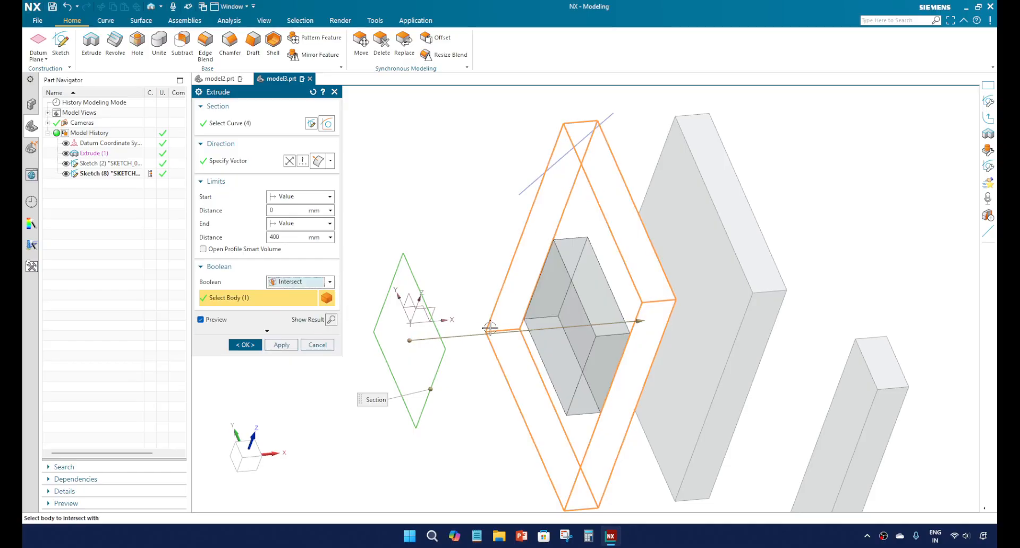
pyautogui.moveTo(513, 322); pyautogui.dragTo(529, 354, button='middle')
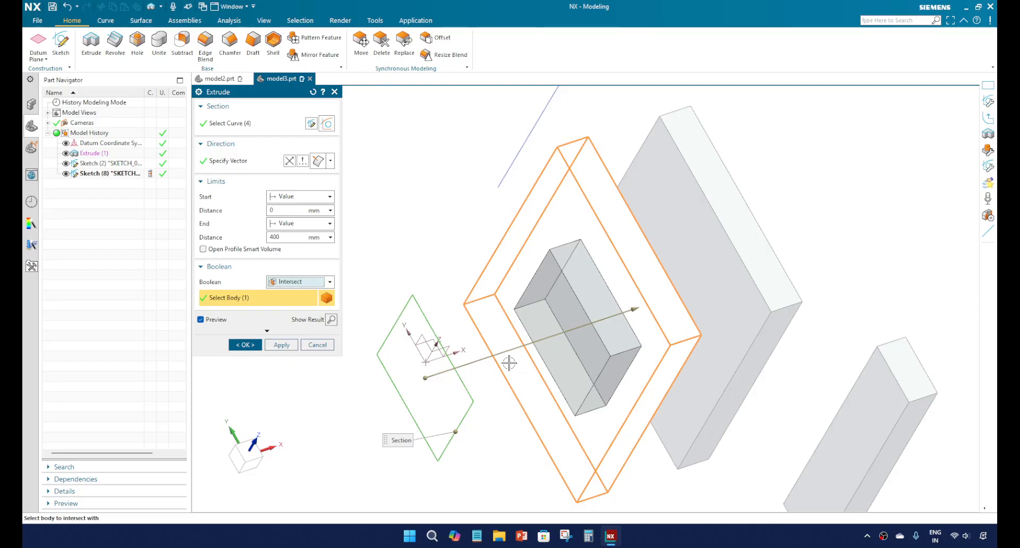
# Step: Switch the extrude's Boolean to Inferred and inspect the result previewed on the first large plate
pyautogui.moveTo(513, 364); pyautogui.dragTo(346, 316, button='middle')
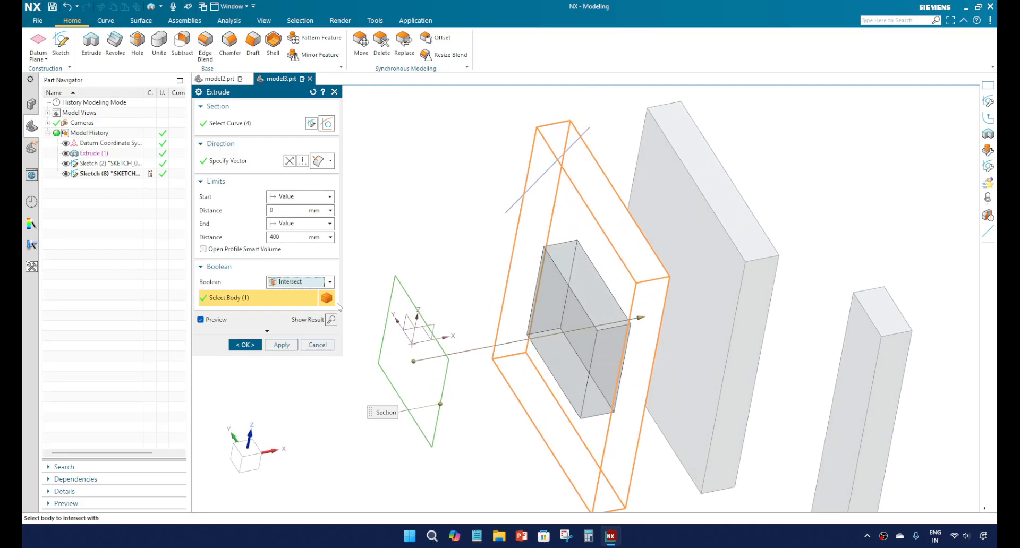
pyautogui.click(330, 282)
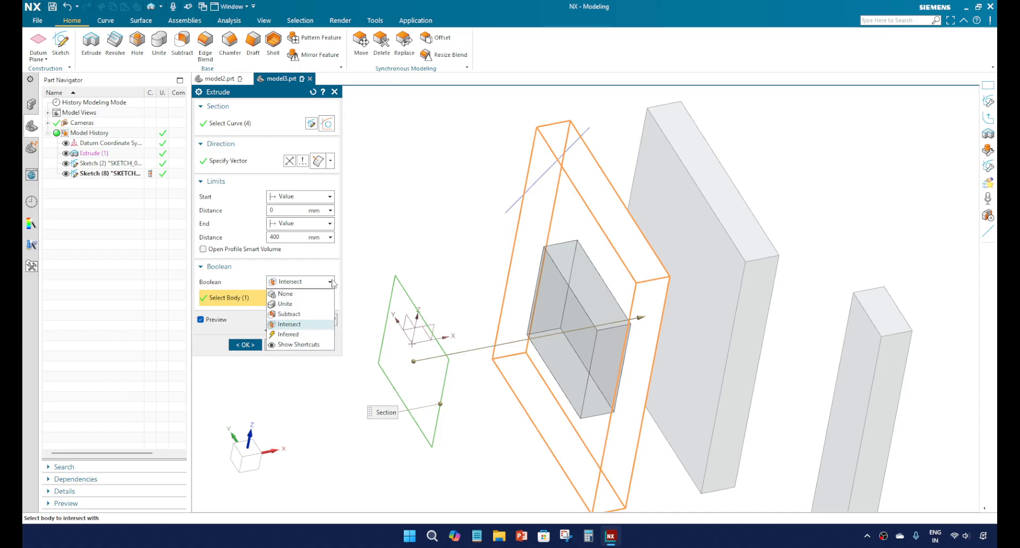
pyautogui.click(306, 335)
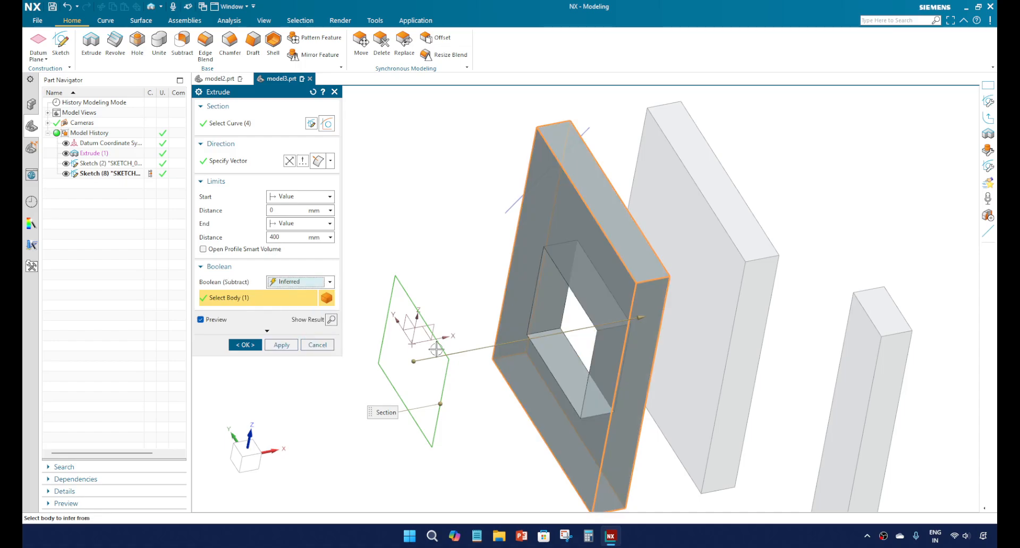
pyautogui.moveTo(474, 337); pyautogui.dragTo(472, 330, button='middle')
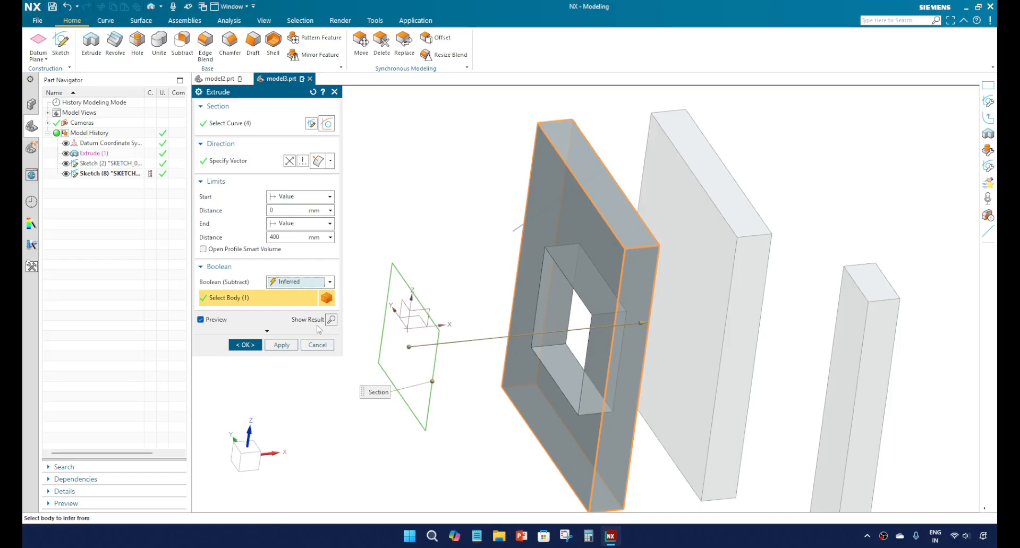
# Step: Set the extrude's Boolean to None and expand the Draft settings
pyautogui.click(298, 285)
pyautogui.click(286, 294)
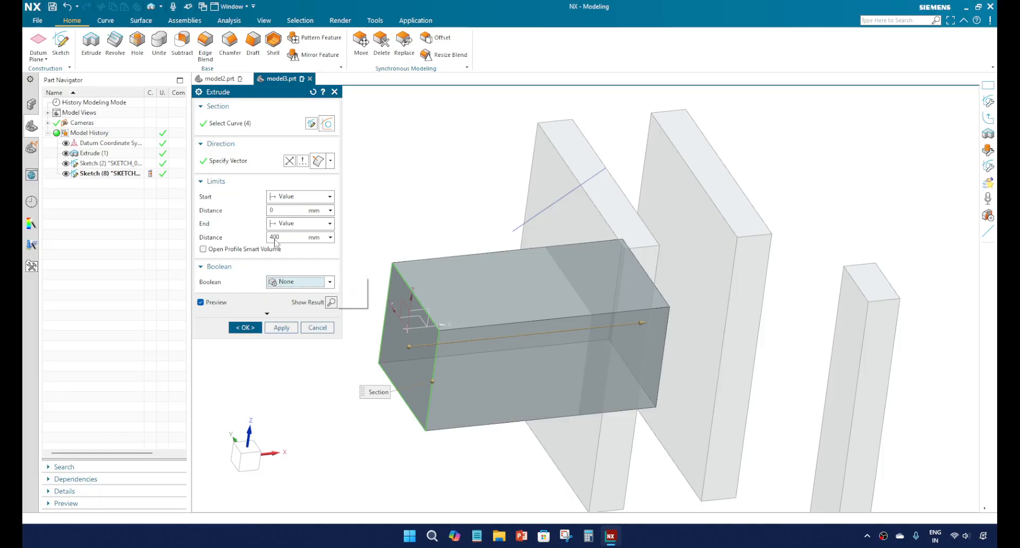
pyautogui.click(274, 315)
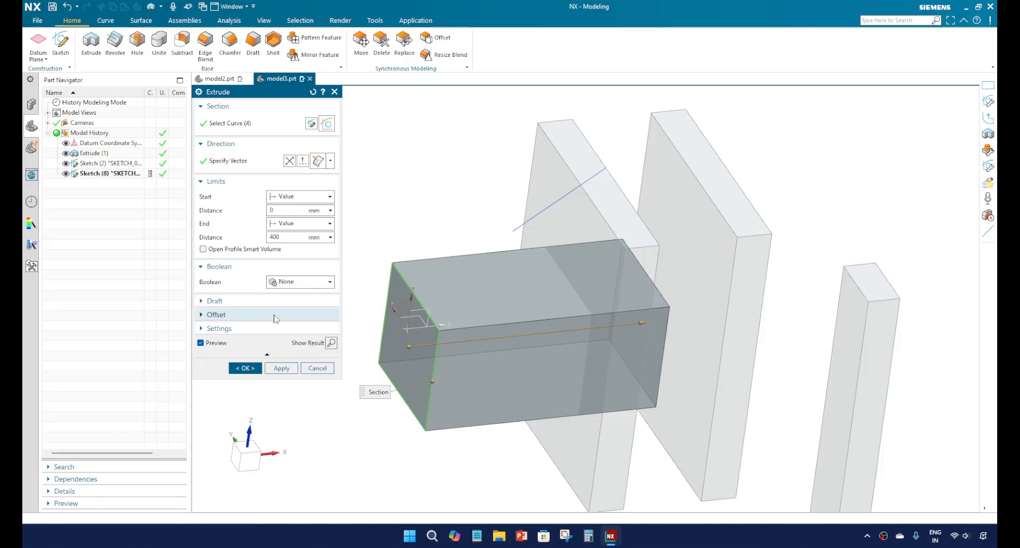
pyautogui.click(227, 302)
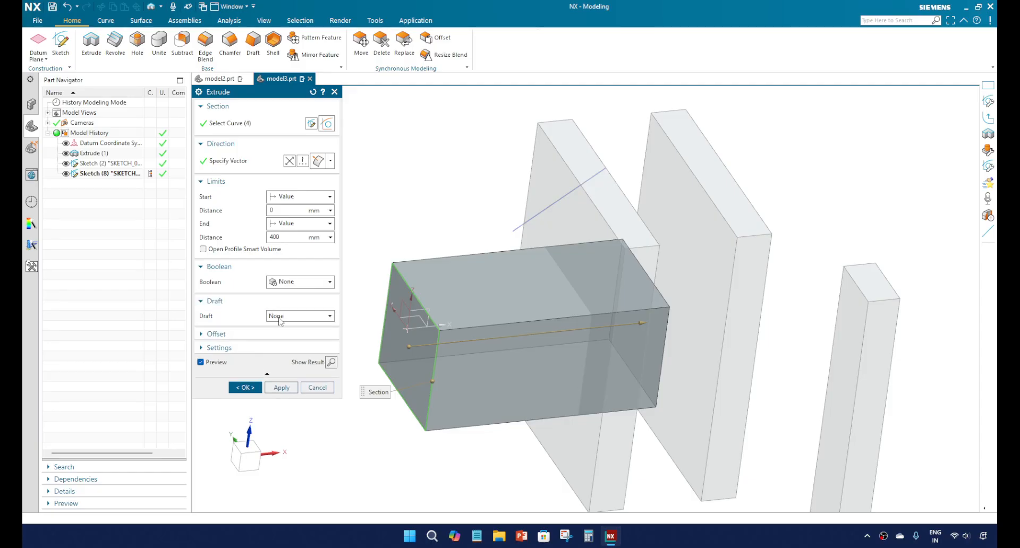
# Step: Set the extrude's end distance to 100 mm
pyautogui.click(287, 238)
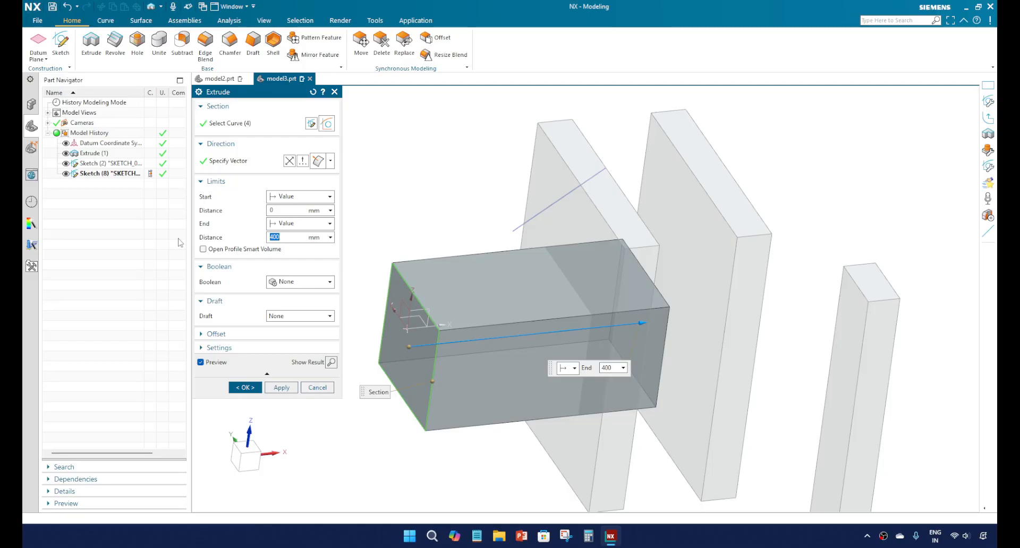
pyautogui.write('100')
pyautogui.press('Return')
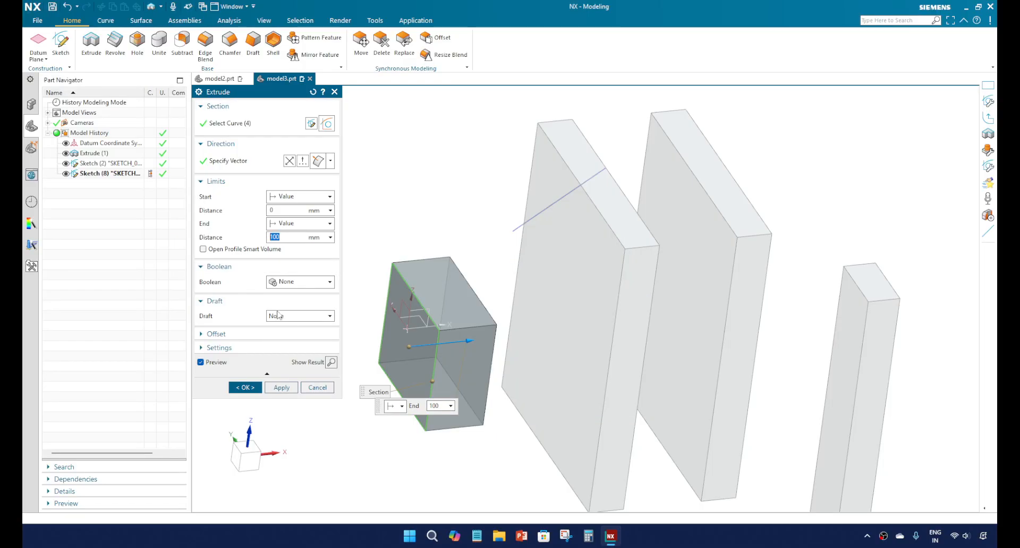
# Step: Apply a 10° draft From Start Limit to the extrude and inspect the tapered preview
pyautogui.click(296, 317)
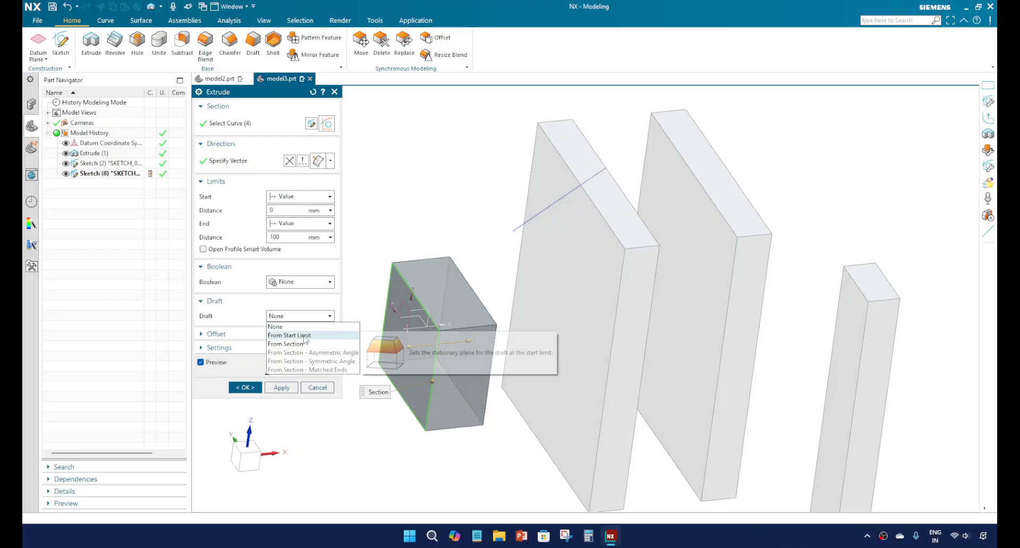
pyautogui.click(298, 335)
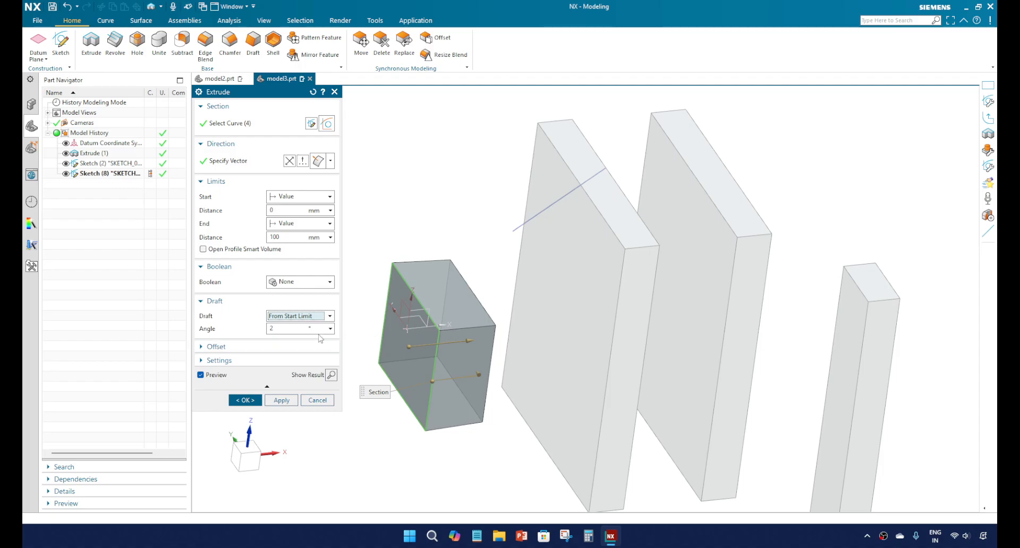
pyautogui.click(287, 328)
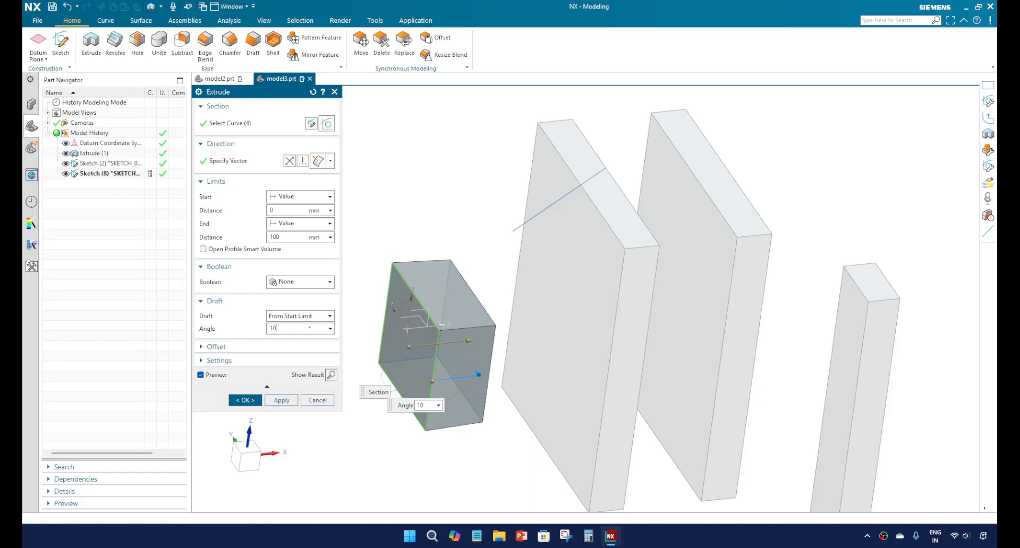
pyautogui.press('Return')
pyautogui.moveTo(407, 322); pyautogui.dragTo(451, 317, button='middle')
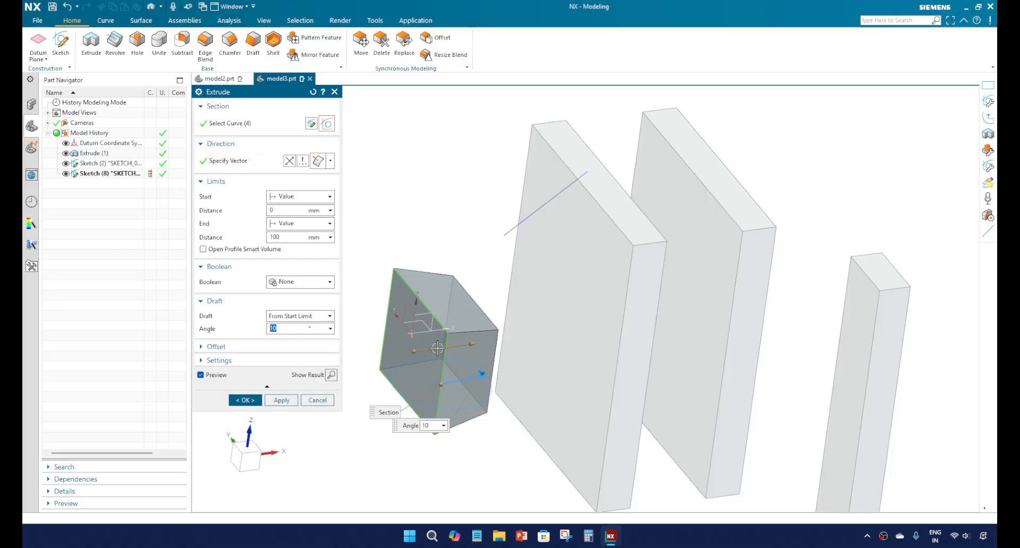
pyautogui.moveTo(438, 348); pyautogui.dragTo(423, 311, button='middle')
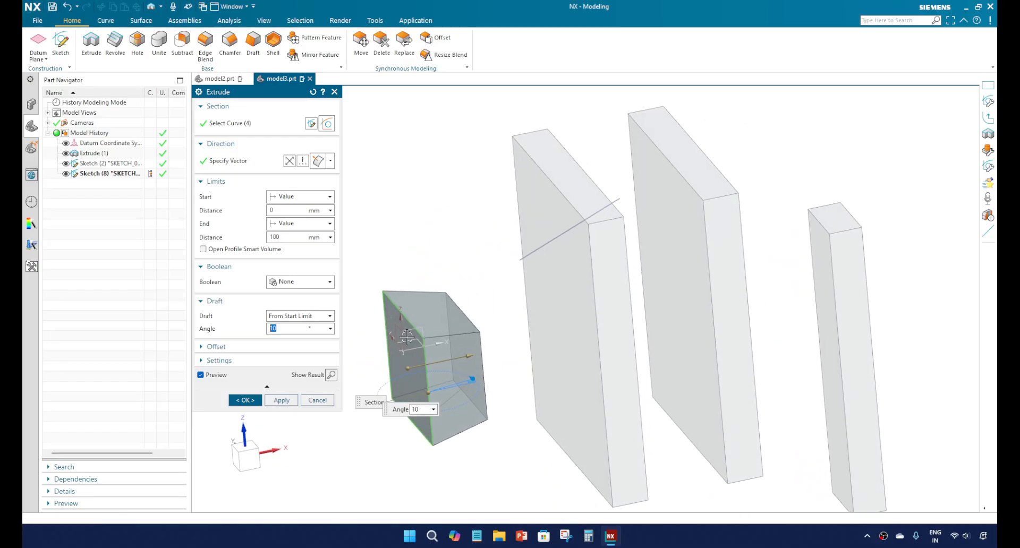
# Step: Change the extrude's draft type to From Section and inspect the taper starting at the sketch
pyautogui.click(324, 316)
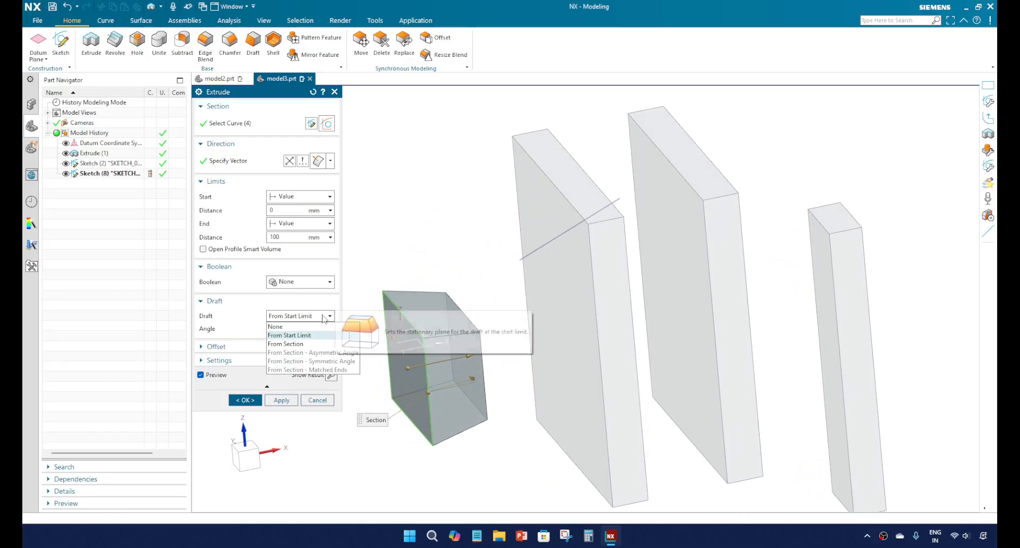
pyautogui.click(307, 345)
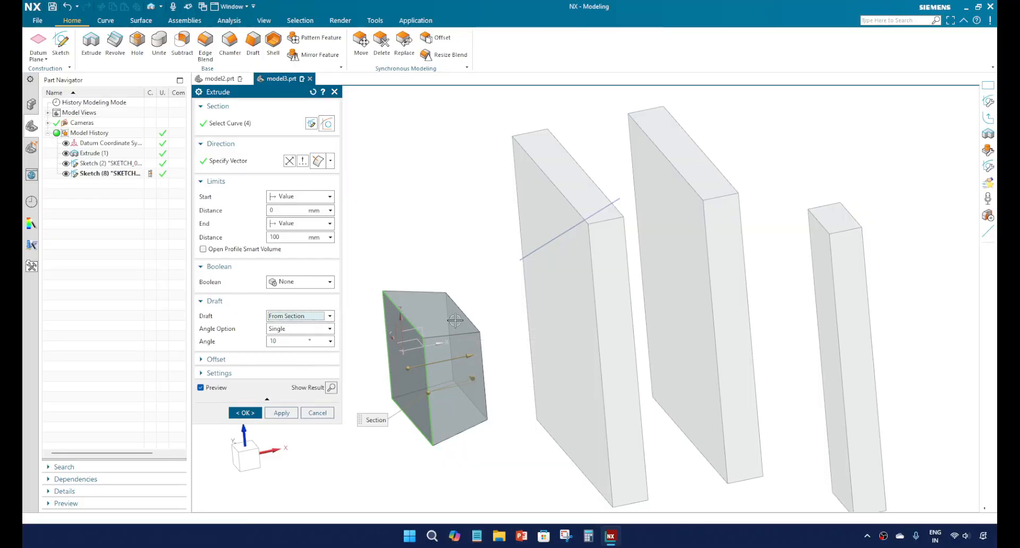
pyautogui.moveTo(455, 321); pyautogui.dragTo(514, 365, button='middle')
pyautogui.scroll(2, 515, 364)
pyautogui.scroll(-1, 523, 350)
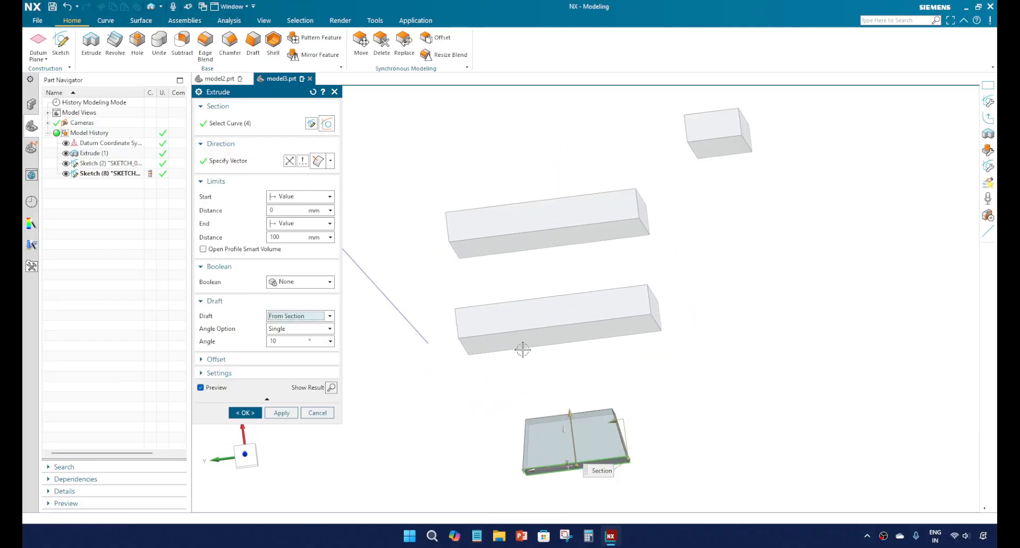
pyautogui.scroll(-2, 529, 362)
pyautogui.scroll(5, 572, 440)
pyautogui.moveTo(540, 365); pyautogui.dragTo(547, 372, button='middle')
# Step: Try a 24° draft angle on the extrude preview, settle on 15°, and inspect the taper
pyautogui.click(600, 294)
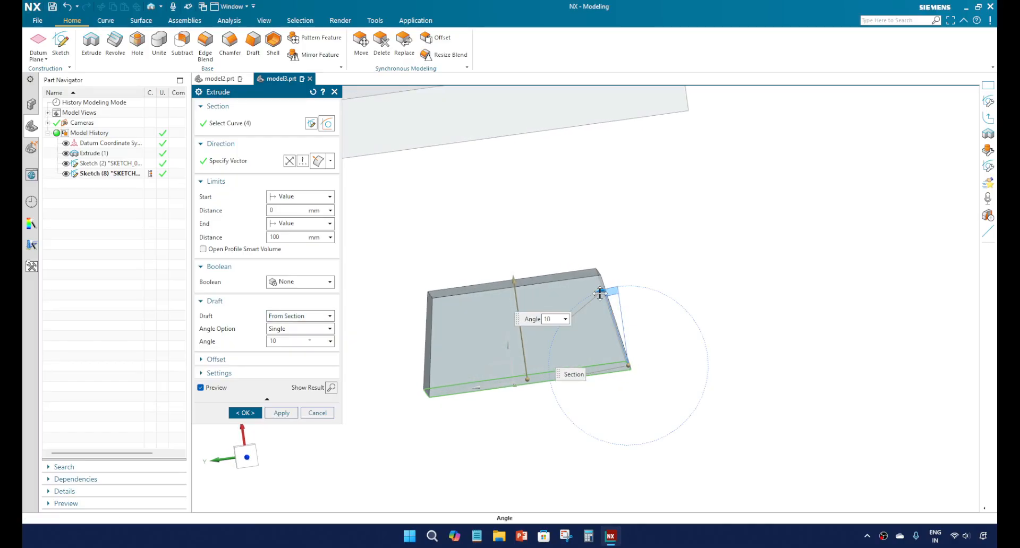
pyautogui.moveTo(600, 293); pyautogui.dragTo(560, 318)
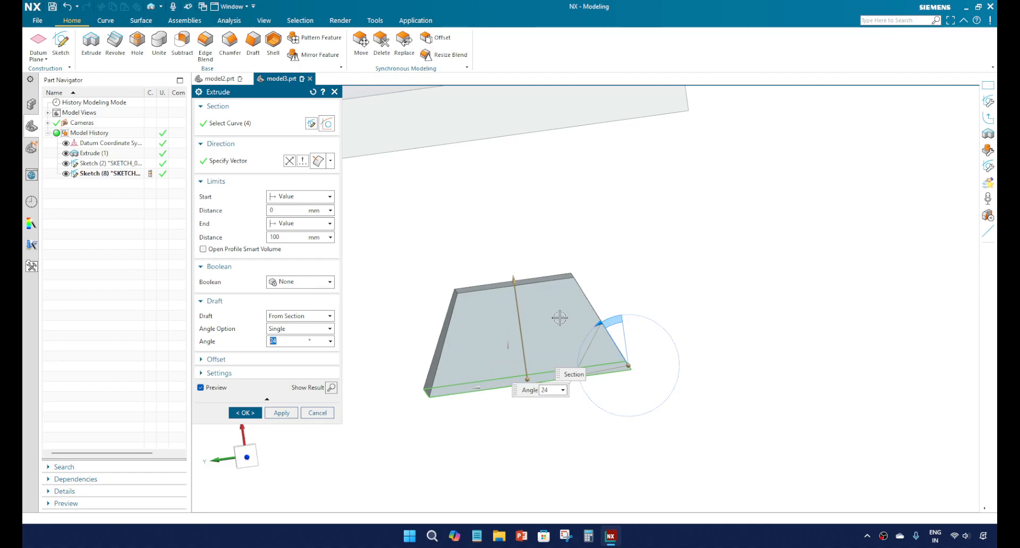
pyautogui.moveTo(561, 318); pyautogui.dragTo(555, 325, button='middle')
pyautogui.moveTo(589, 324); pyautogui.dragTo(599, 322)
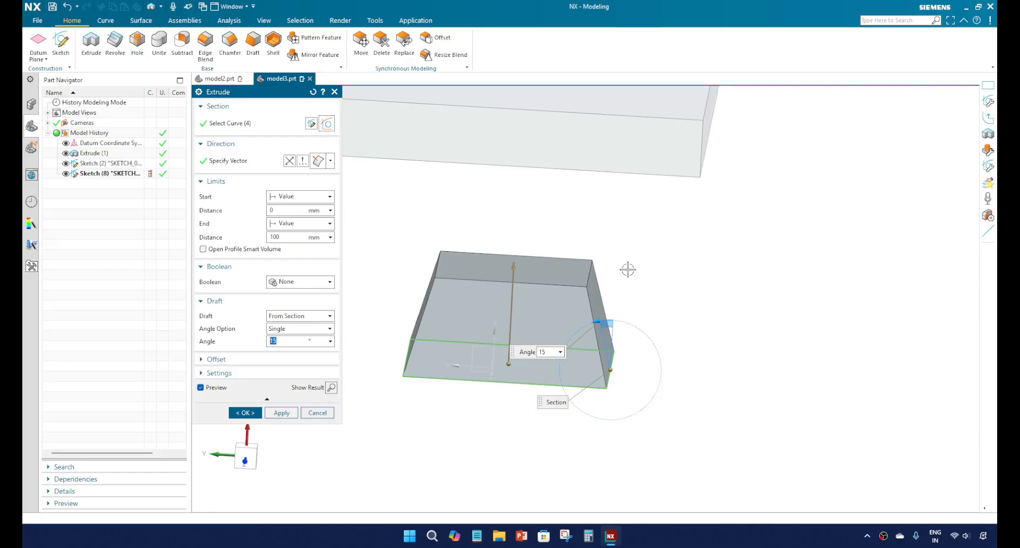
pyautogui.click(628, 267)
pyautogui.scroll(2, 603, 276)
pyautogui.scroll(-5, 547, 316)
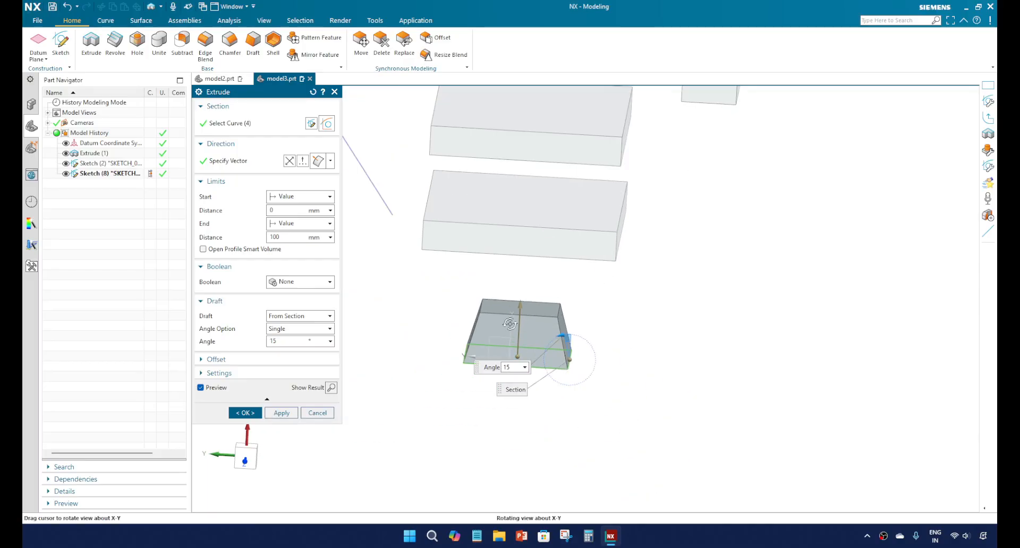
pyautogui.moveTo(547, 314); pyautogui.dragTo(470, 317, button='middle')
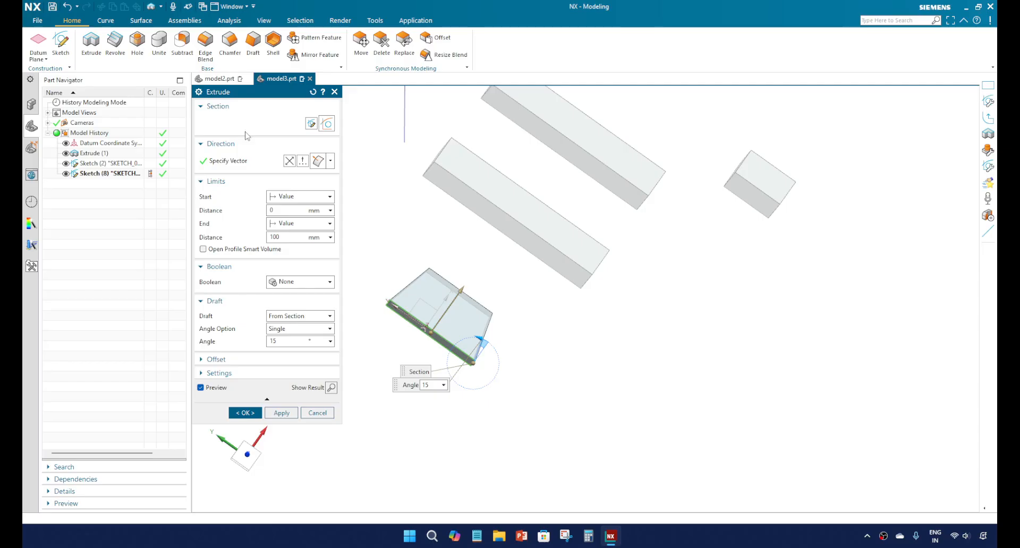
# Step: Increase the extrude's start distance to 10, 20 and finally 30 mm, inspecting the gap from the section
pyautogui.click(282, 210)
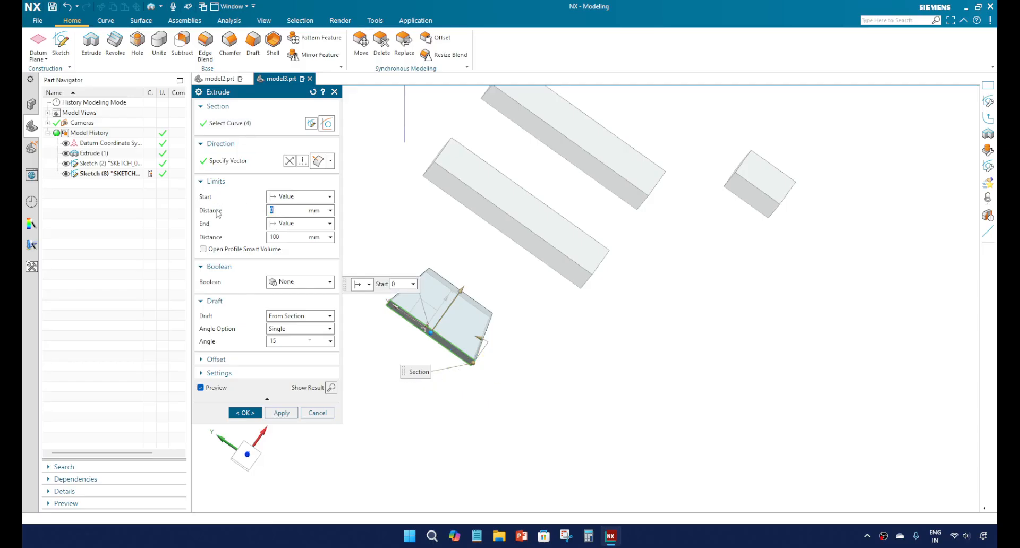
pyautogui.press('Return')
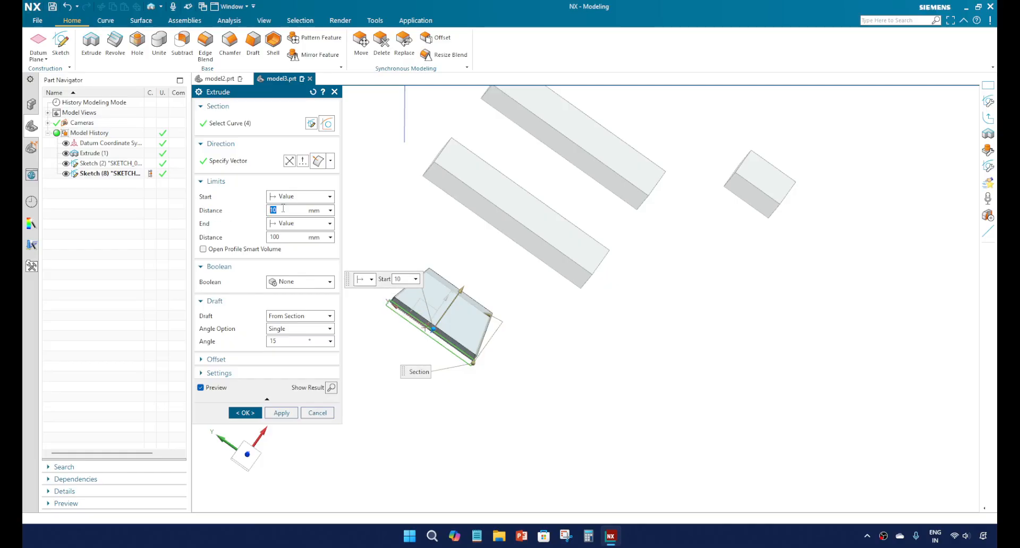
pyautogui.write('20')
pyautogui.press('Return')
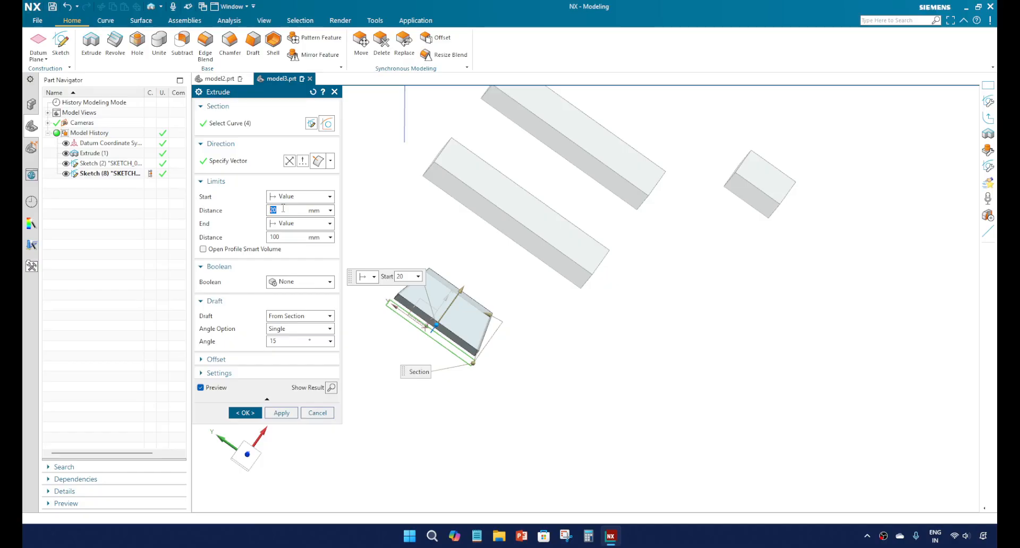
pyautogui.press('Return')
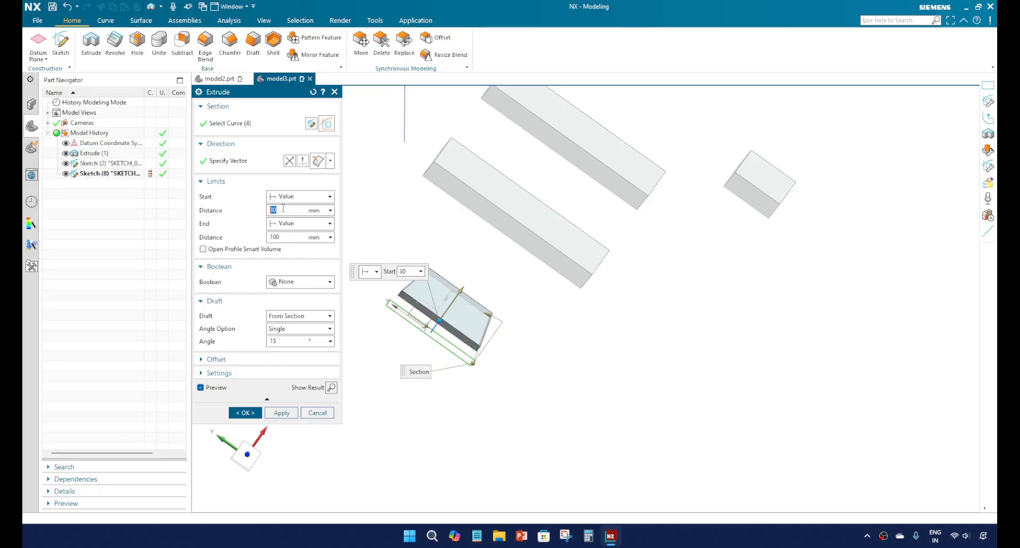
pyautogui.scroll(-2, 457, 353)
pyautogui.scroll(5, 426, 325)
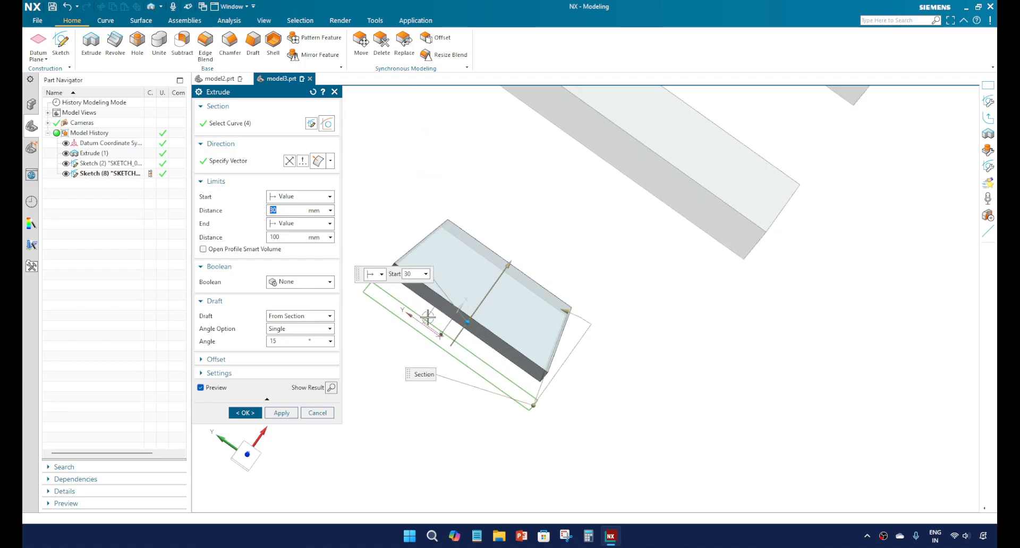
pyautogui.moveTo(428, 319); pyautogui.dragTo(369, 345, button='middle')
# Step: Compare the From Start Limit and From Section draft types on the extrude preview, ending on From Section
pyautogui.click(291, 329)
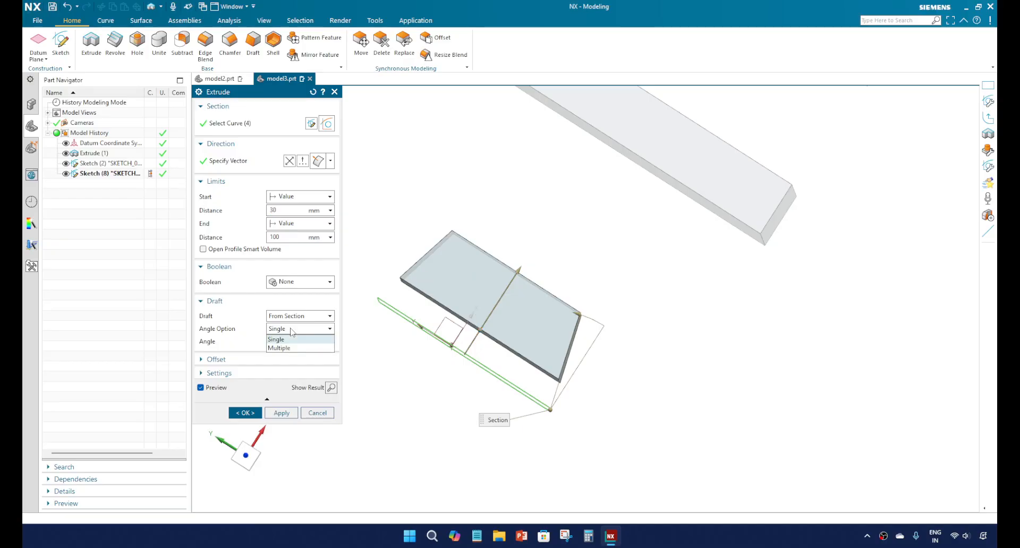
pyautogui.click(295, 328)
pyautogui.click(298, 319)
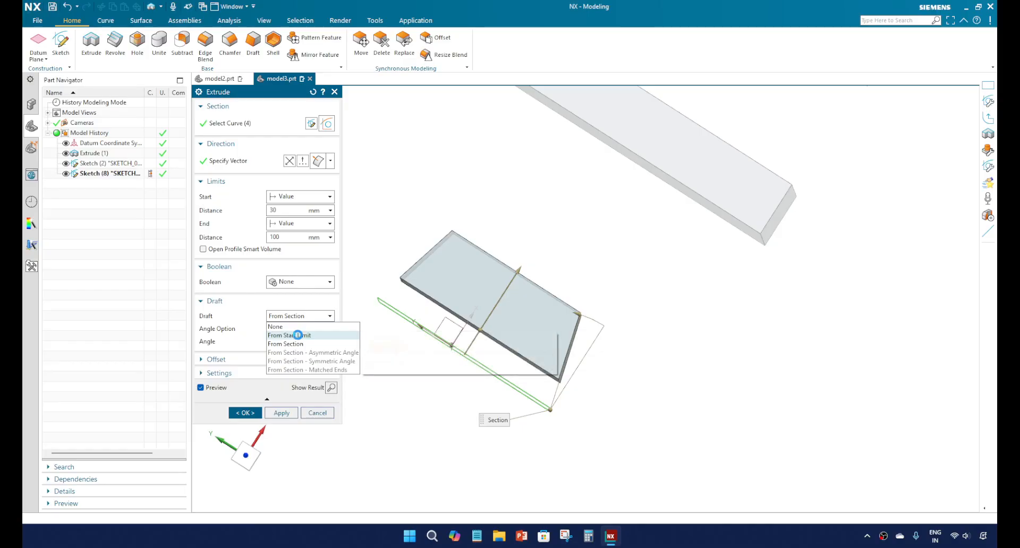
pyautogui.click(298, 336)
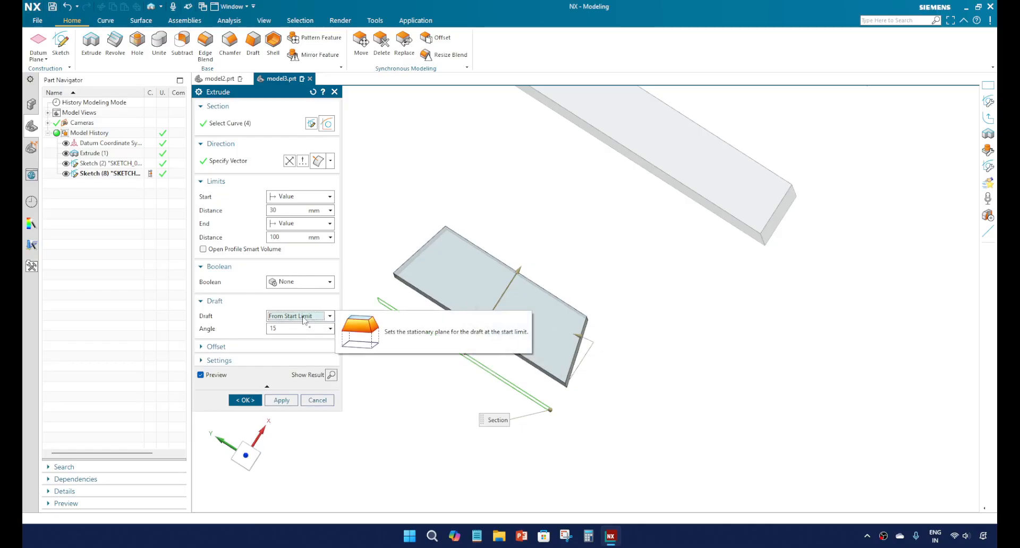
pyautogui.click(304, 318)
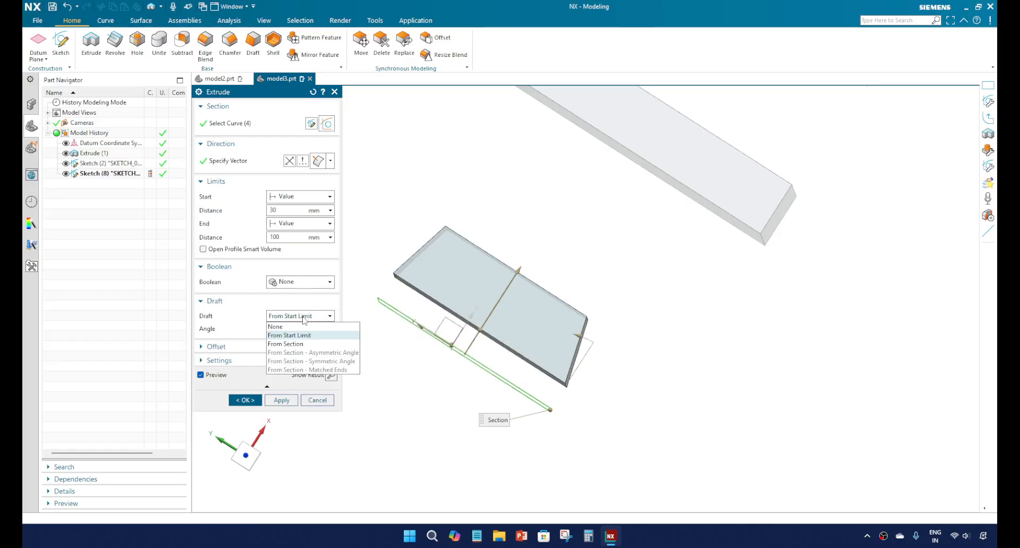
pyautogui.click(303, 344)
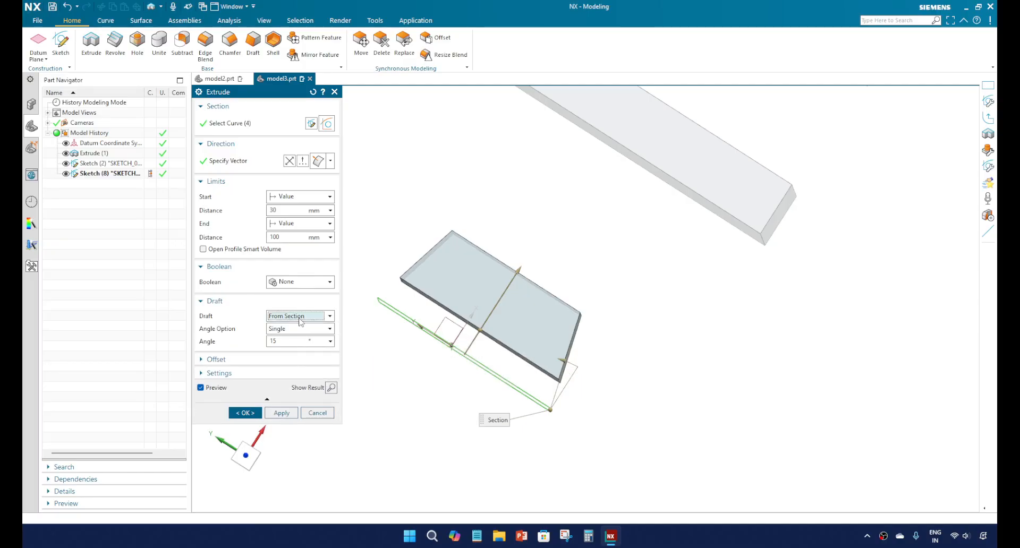
pyautogui.click(300, 317)
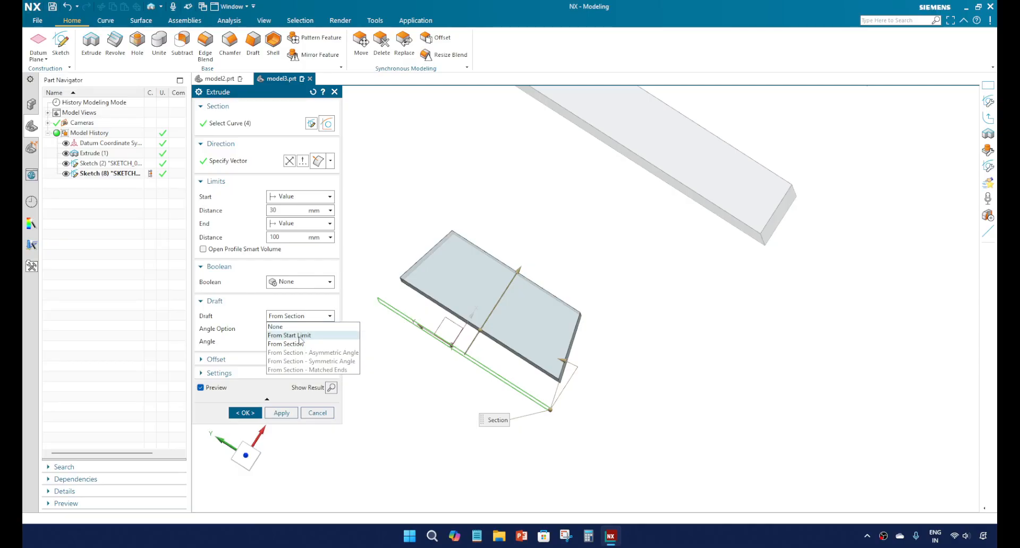
pyautogui.click(301, 335)
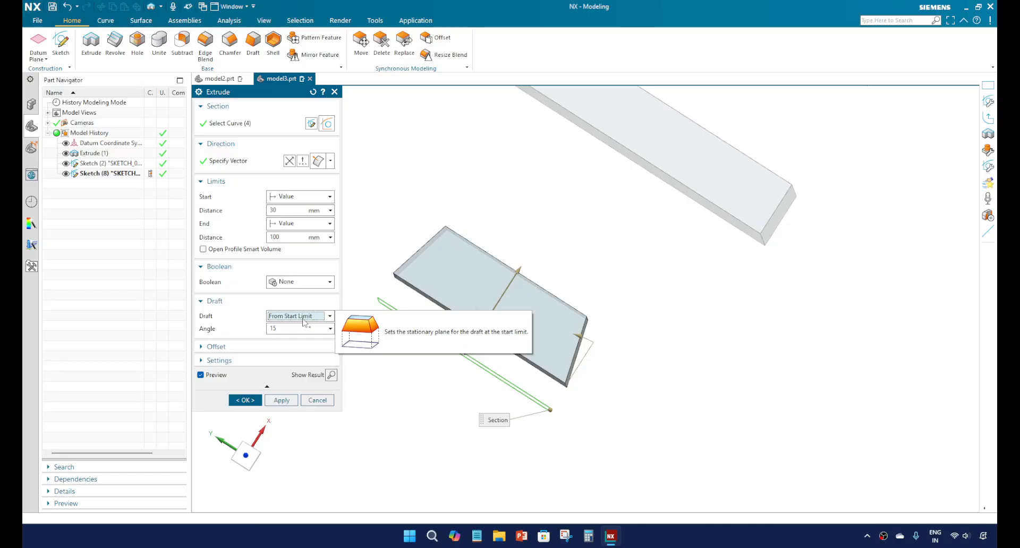
pyautogui.click(303, 321)
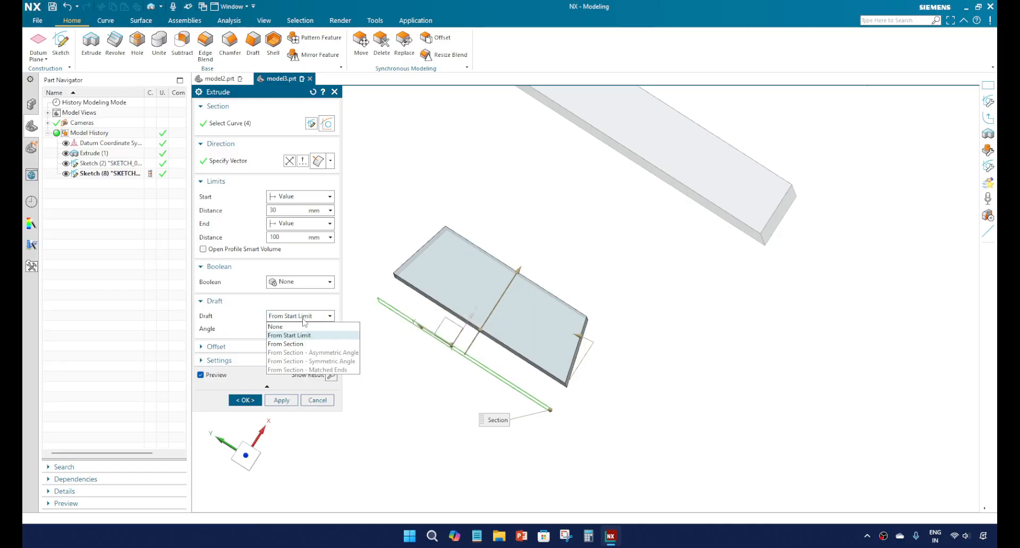
pyautogui.click(305, 344)
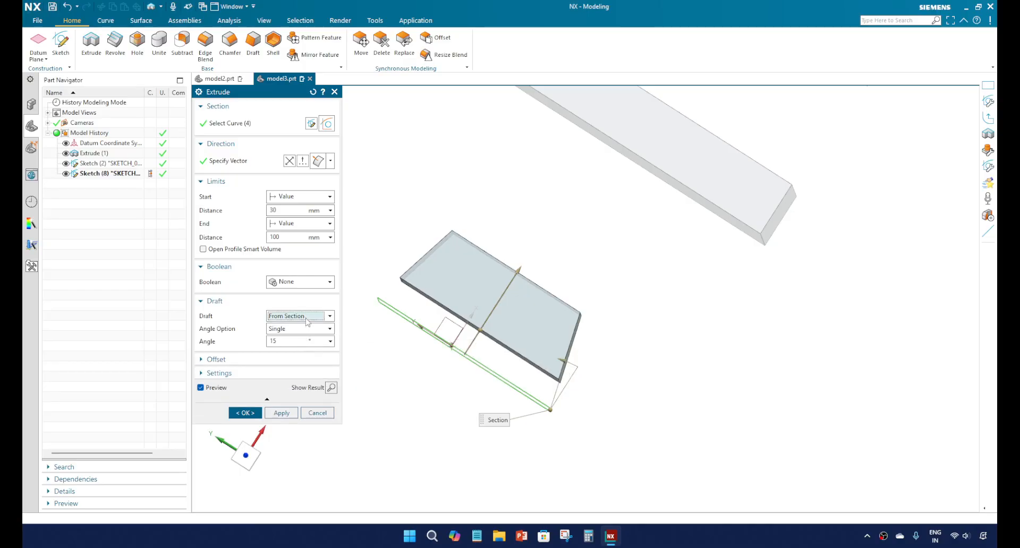
# Step: Switch the From Section draft to multiple angles and set Angle 2 to 18°, Angle 3 to 19° and Angle 4 to 23°
pyautogui.click(302, 333)
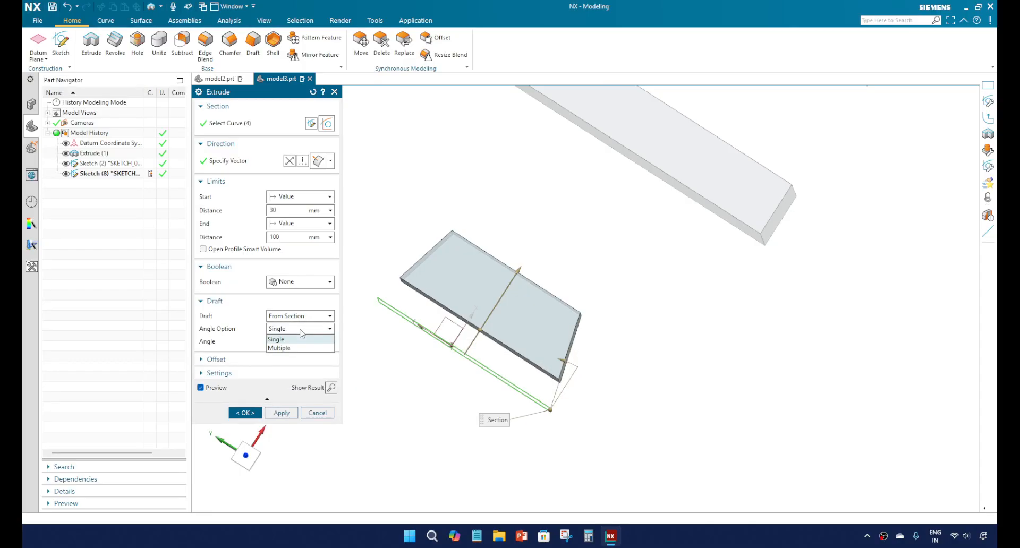
pyautogui.click(298, 348)
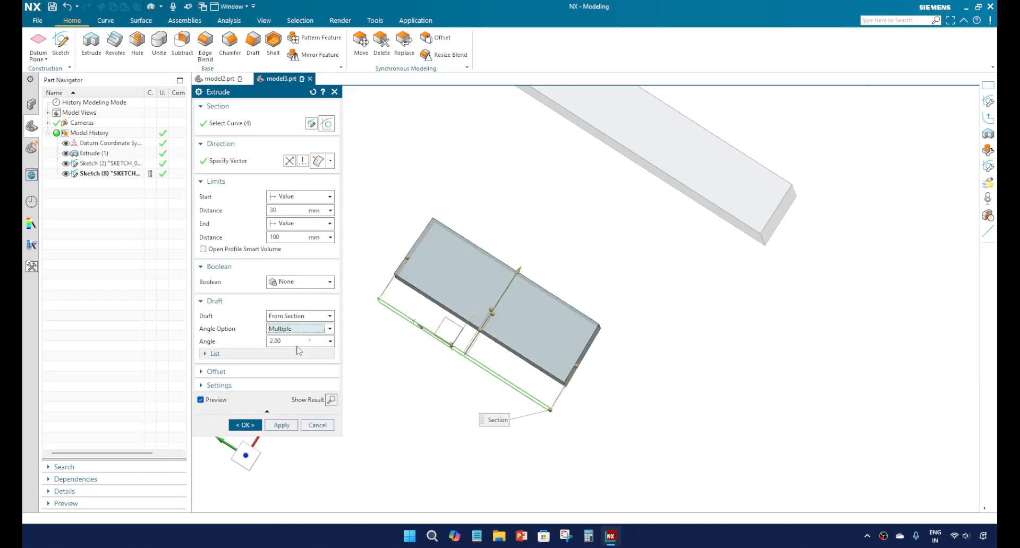
pyautogui.moveTo(484, 324); pyautogui.dragTo(454, 320, button='middle')
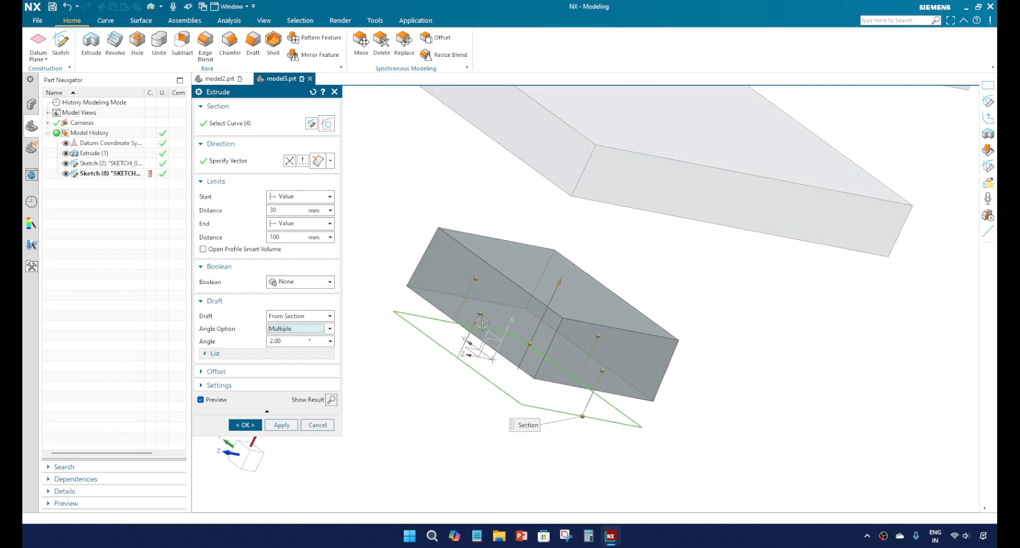
pyautogui.moveTo(481, 323); pyautogui.dragTo(490, 316)
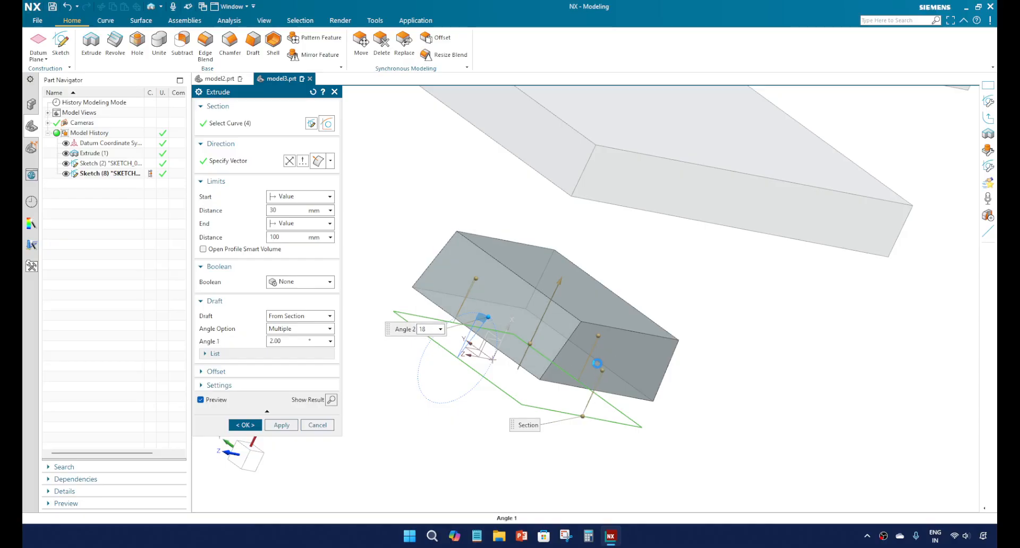
pyautogui.moveTo(602, 370); pyautogui.dragTo(590, 358)
pyautogui.moveTo(508, 324); pyautogui.dragTo(679, 337, button='middle')
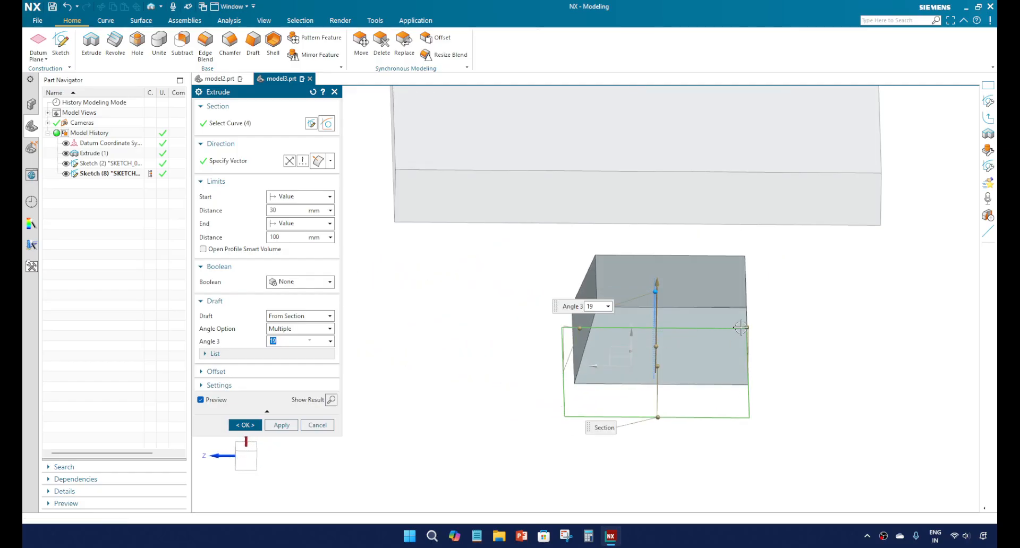
pyautogui.moveTo(749, 325); pyautogui.dragTo(732, 331)
pyautogui.moveTo(633, 329); pyautogui.dragTo(675, 317, button='middle')
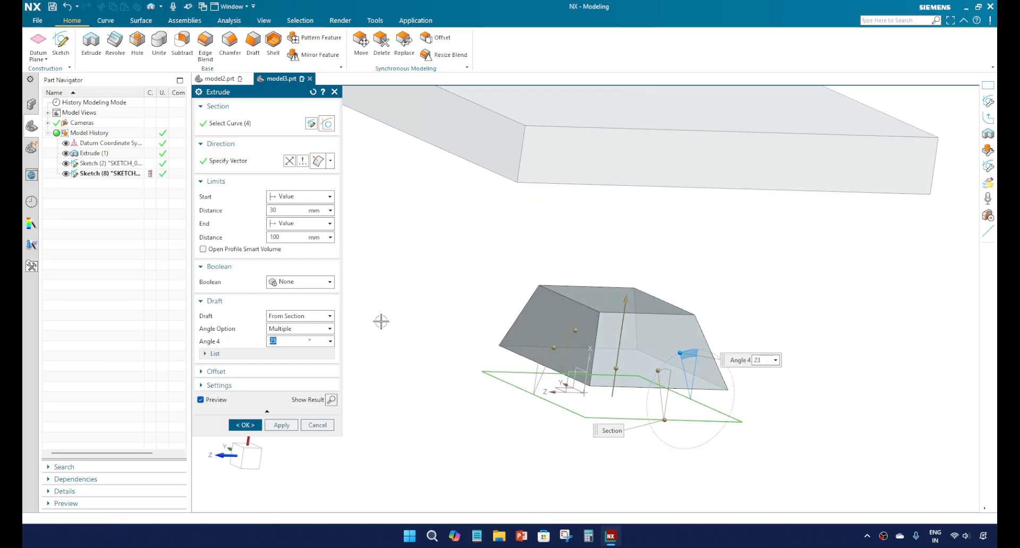
# Step: Check the available draft types, change the extrude limits to Symmetric Value, and inspect the preview on both sides of the section
pyautogui.click(313, 317)
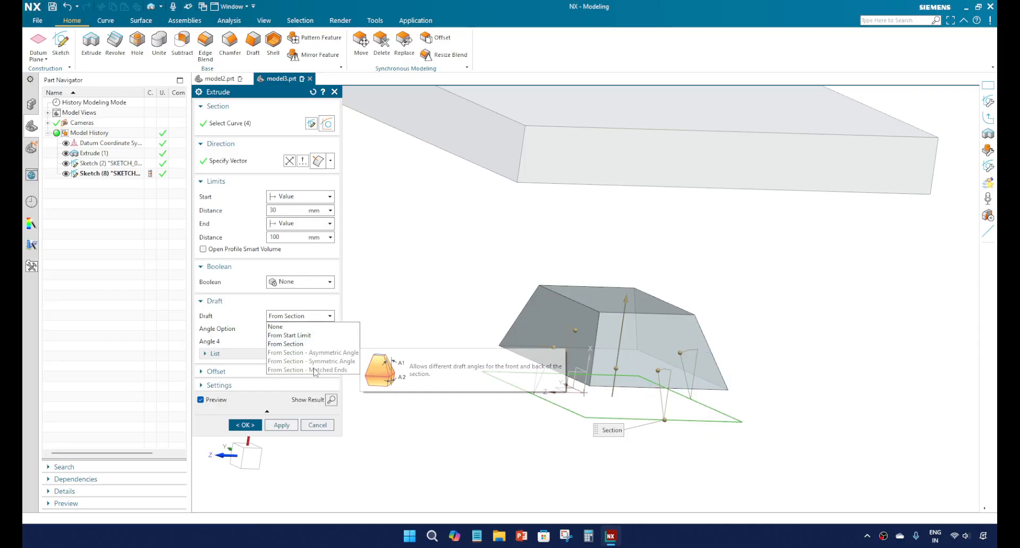
pyautogui.click(301, 307)
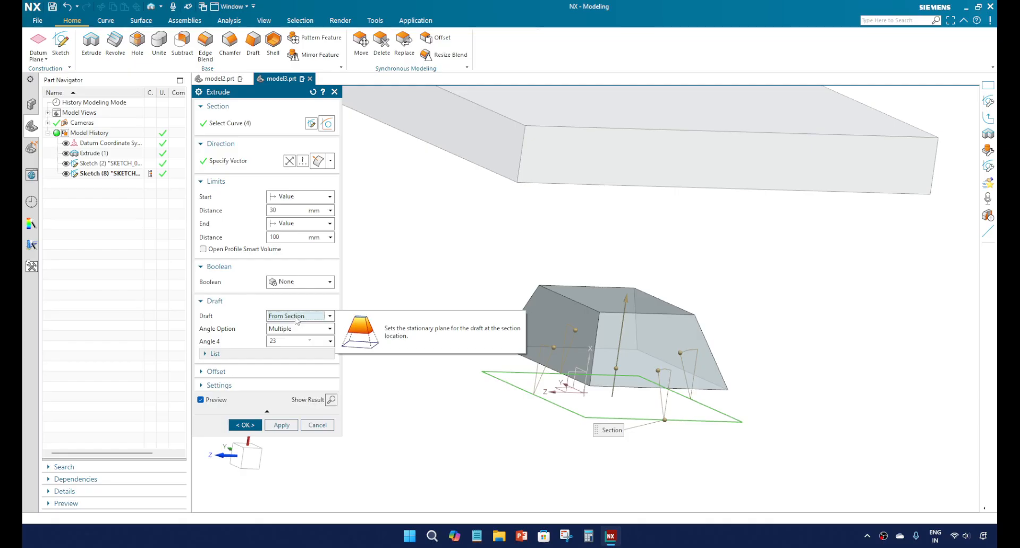
pyautogui.click(290, 198)
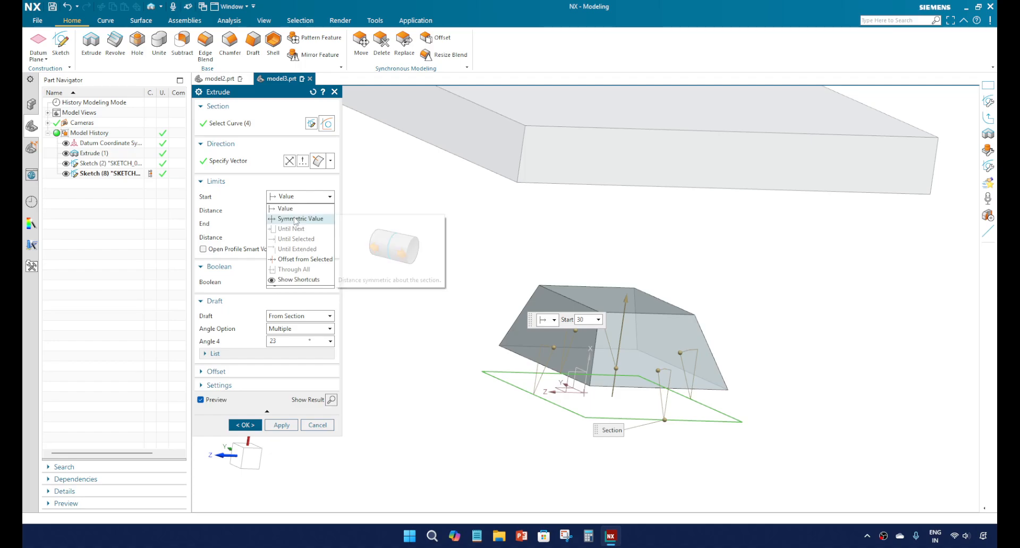
pyautogui.click(295, 219)
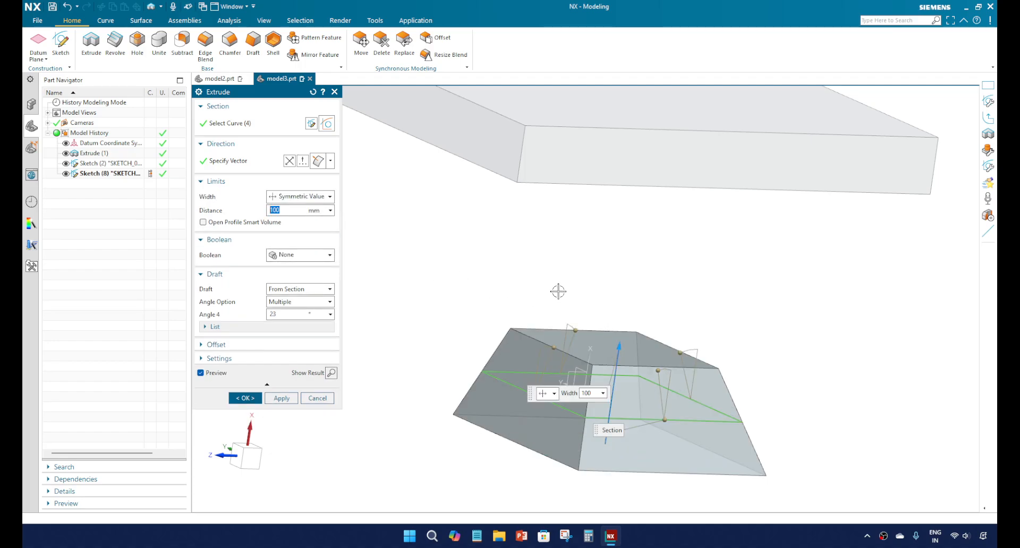
pyautogui.scroll(-3, 558, 291)
pyautogui.scroll(1, 571, 351)
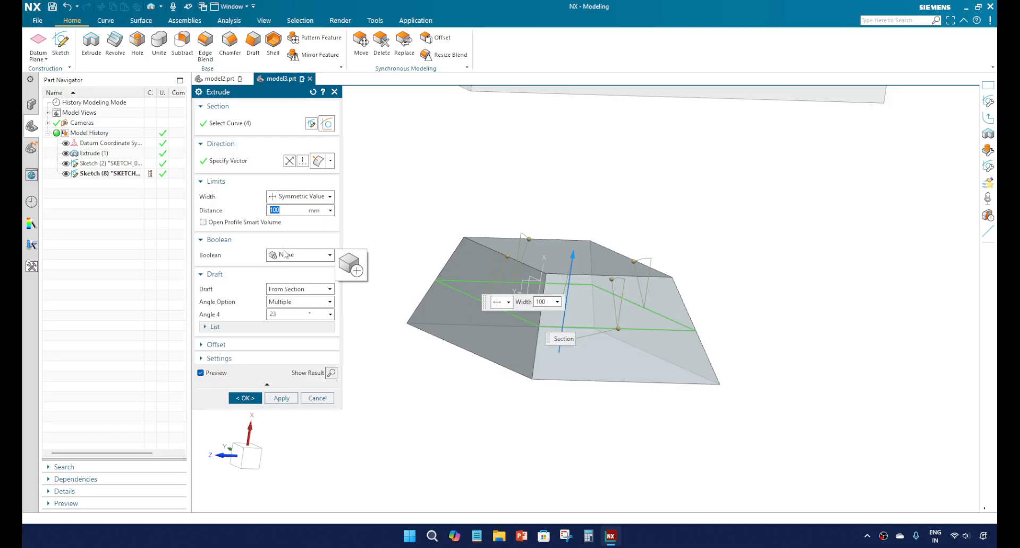
# Step: Reset the draft to None, apply From Section - Asymmetric Angle, and inspect the tapers on both sides of the section
pyautogui.click(288, 295)
pyautogui.click(281, 299)
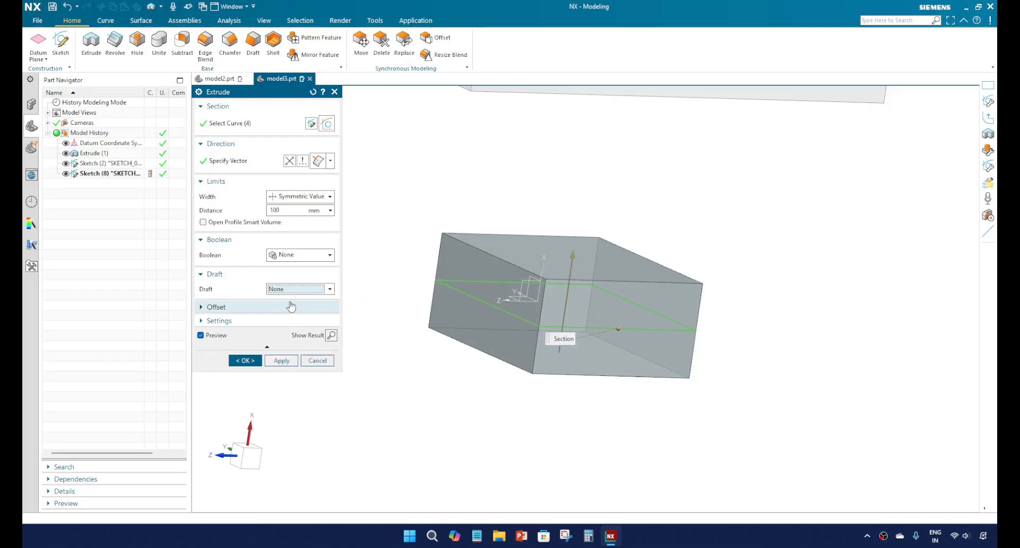
pyautogui.moveTo(487, 299); pyautogui.dragTo(521, 282, button='middle')
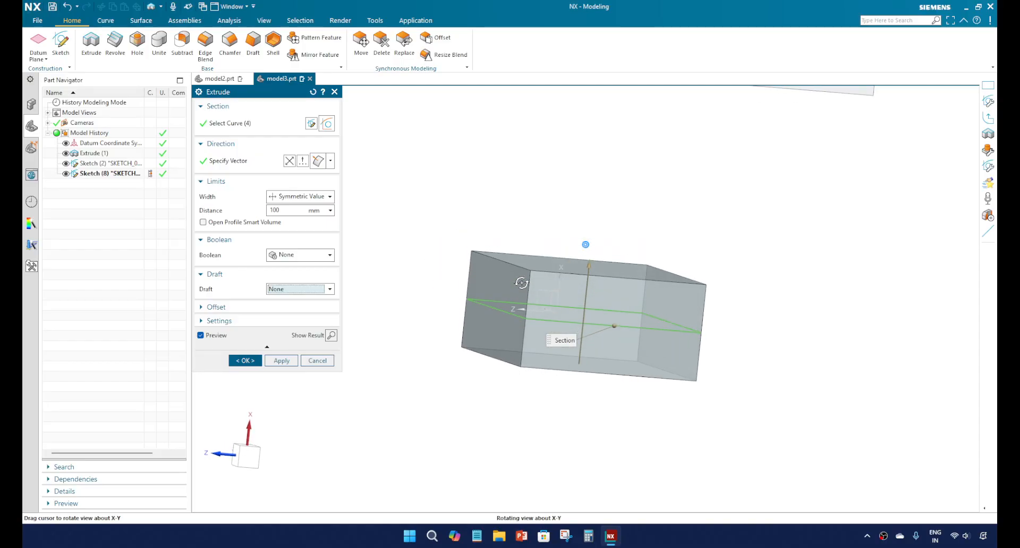
pyautogui.click(312, 290)
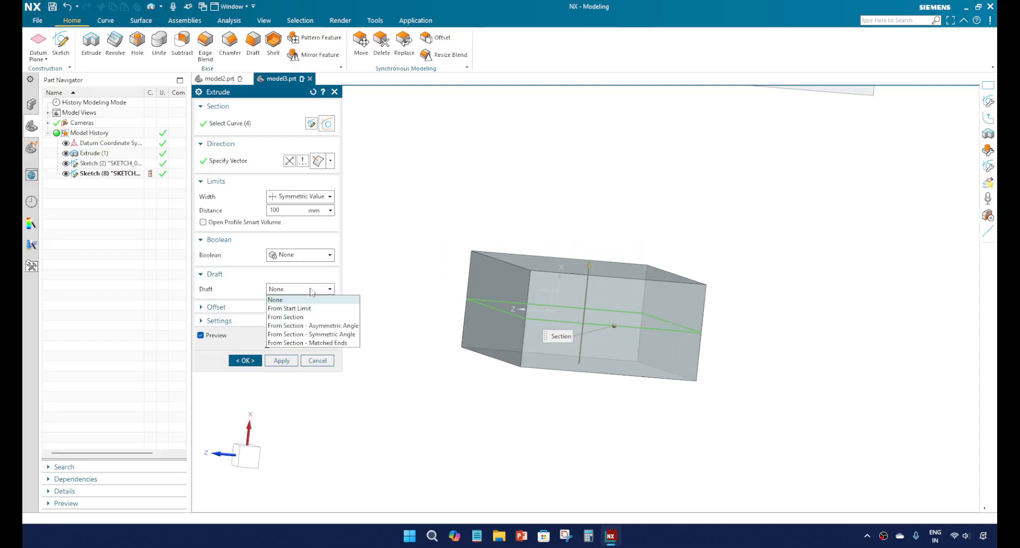
pyautogui.click(318, 327)
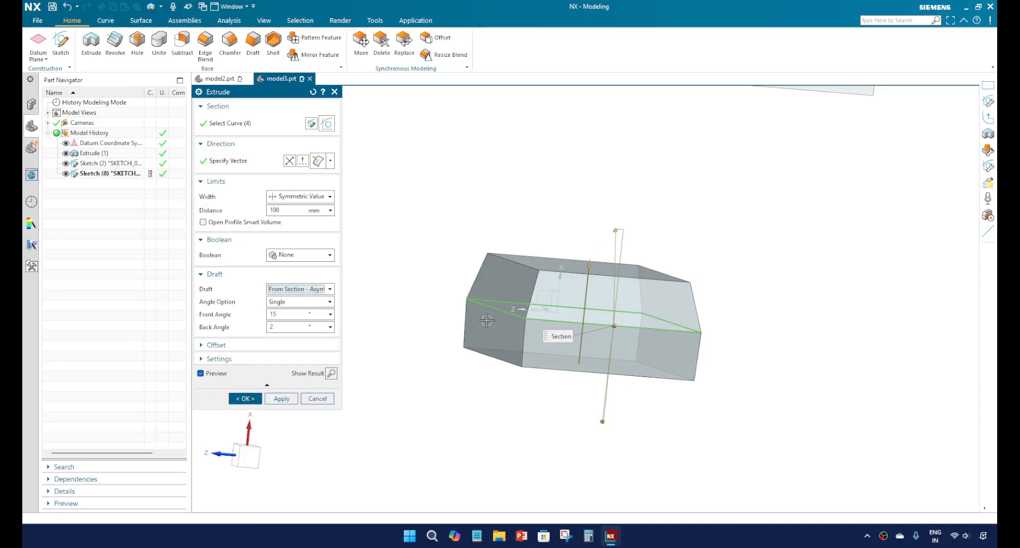
pyautogui.moveTo(486, 320); pyautogui.dragTo(472, 337, button='middle')
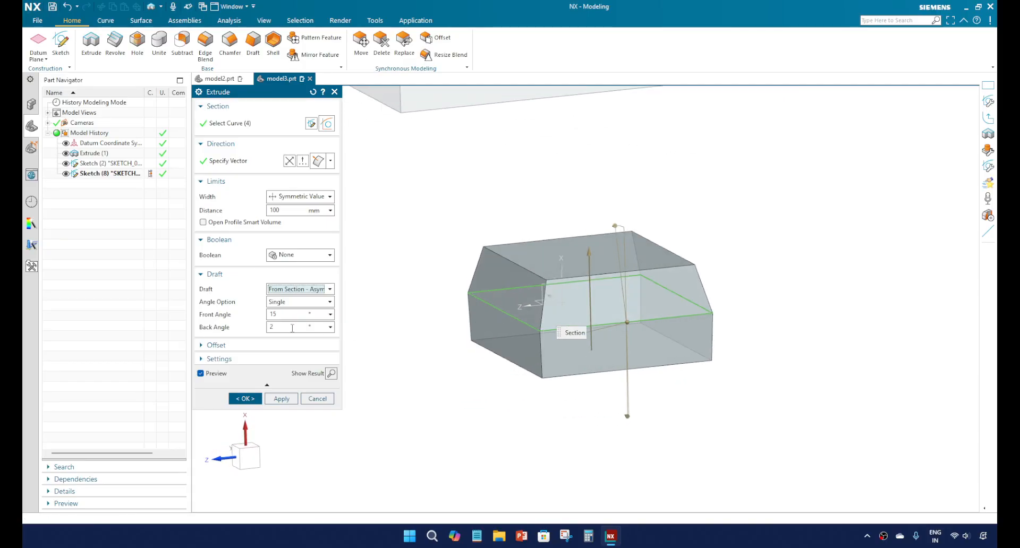
# Step: Keep the asymmetric draft type and set its back angle to 10°
pyautogui.click(306, 290)
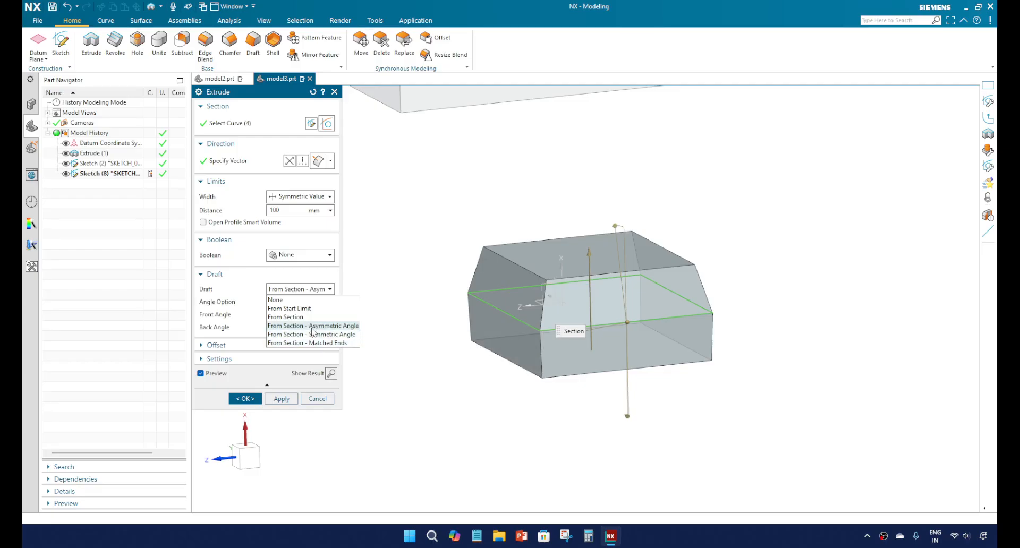
pyautogui.click(314, 326)
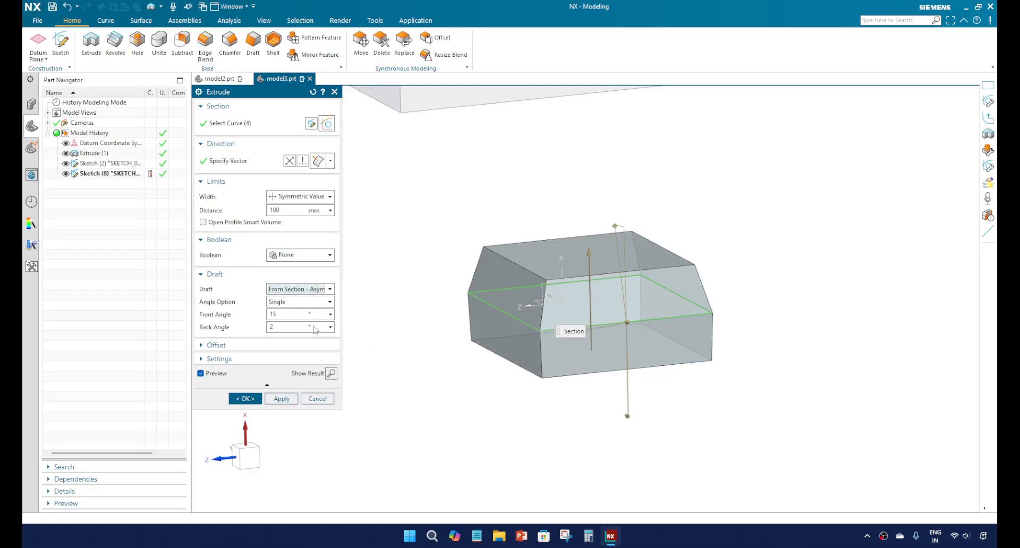
pyautogui.click(288, 316)
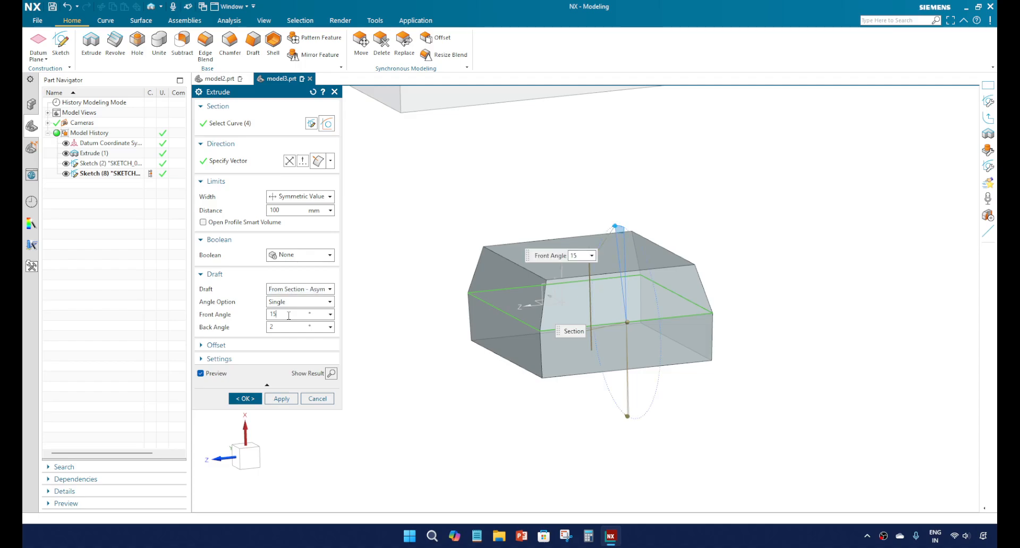
pyautogui.doubleClick(279, 326)
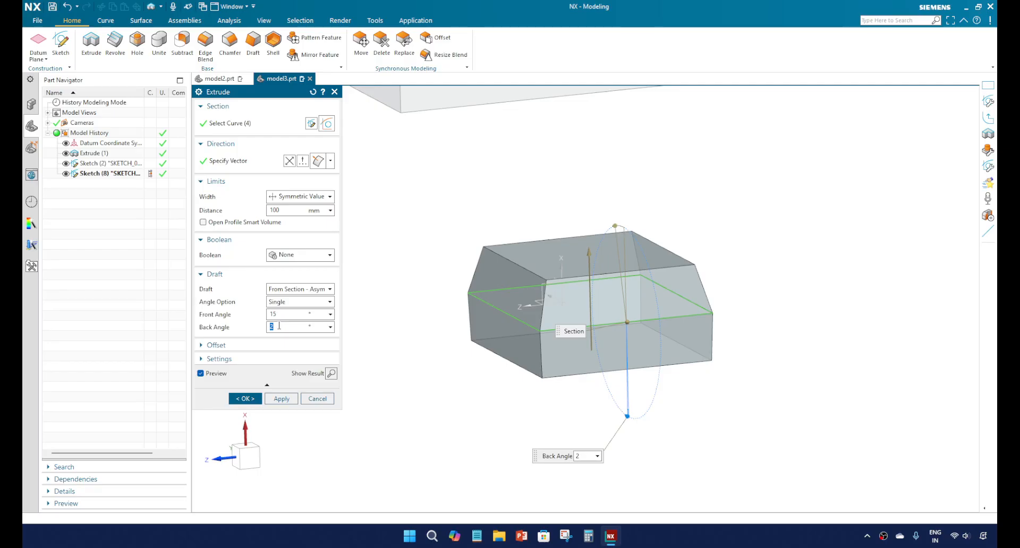
pyautogui.press('Return')
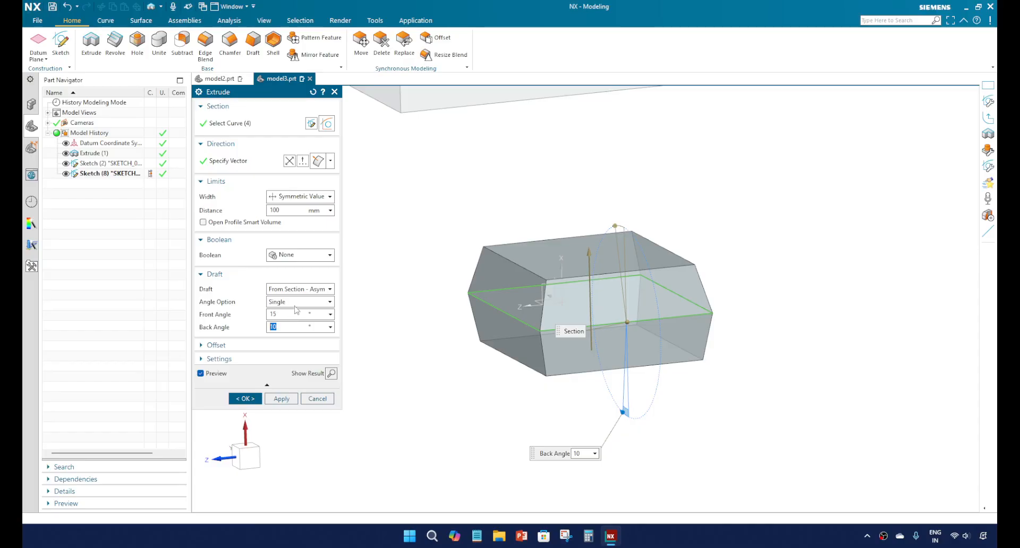
# Step: Try the Multiple angle option on the asymmetric draft and return it to Single
pyautogui.click(297, 301)
pyautogui.click(296, 323)
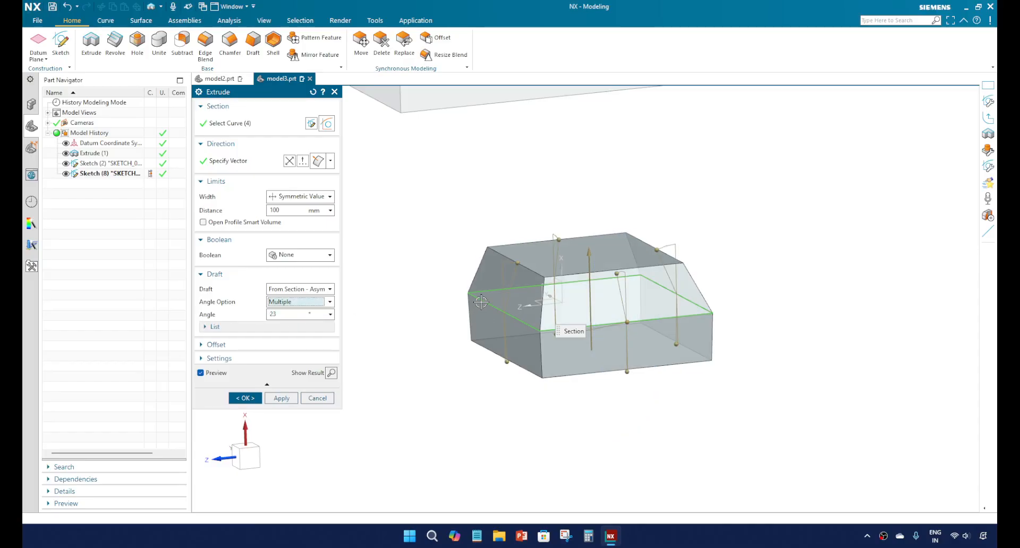
pyautogui.click(299, 303)
pyautogui.click(296, 314)
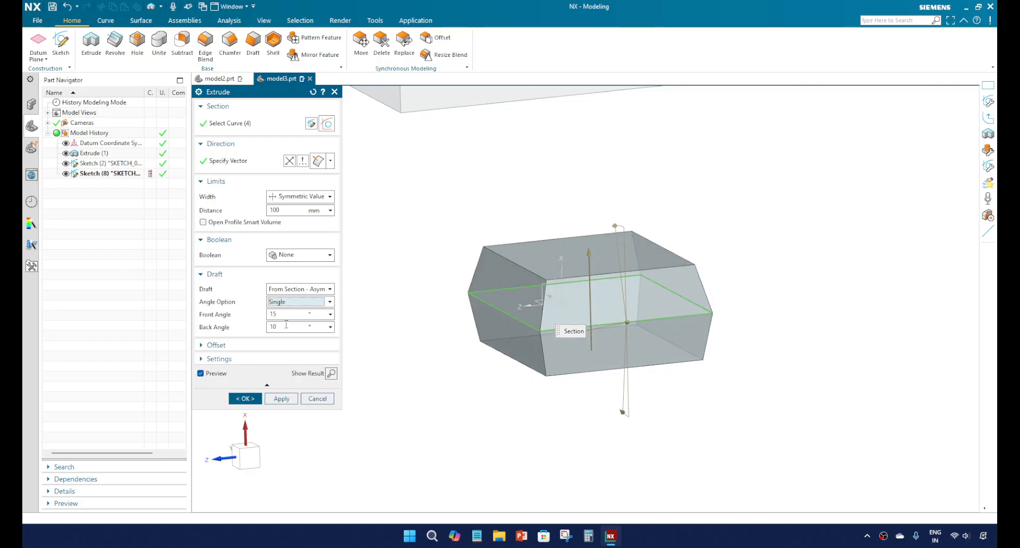
# Step: Apply the From Section - Symmetric Angle draft to the extrusion, and replace it with From Section - Matched Ends
pyautogui.click(300, 290)
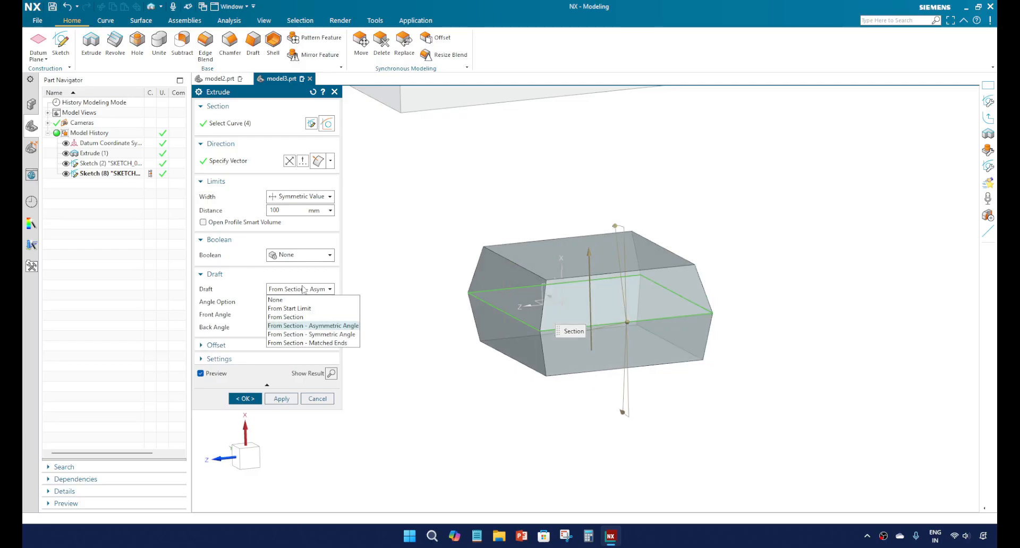
pyautogui.click(308, 334)
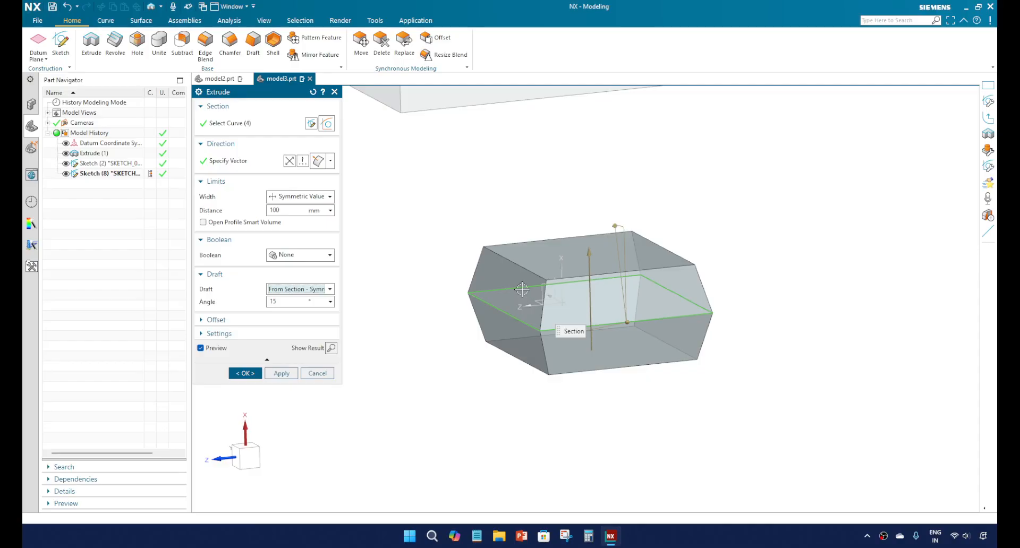
pyautogui.click(309, 292)
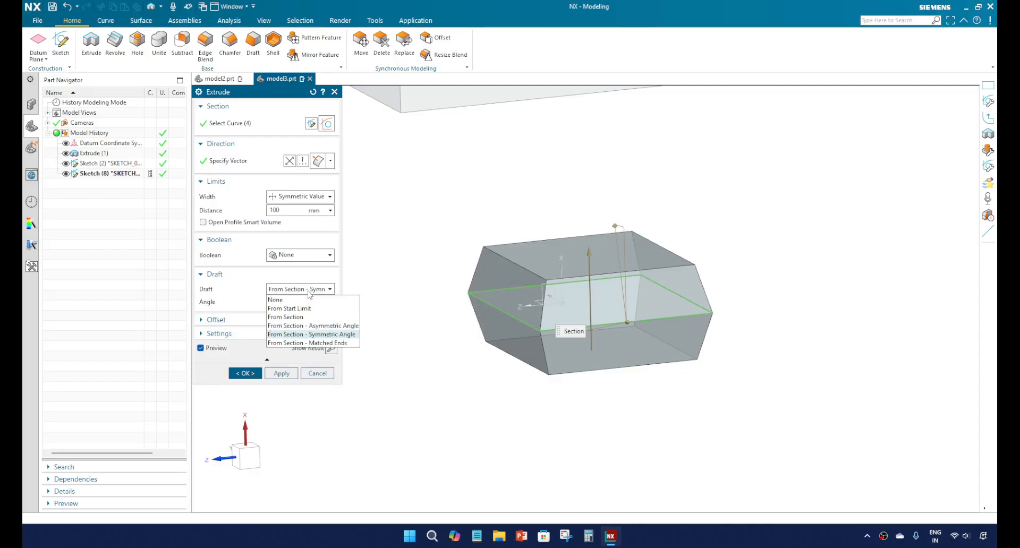
pyautogui.click(315, 343)
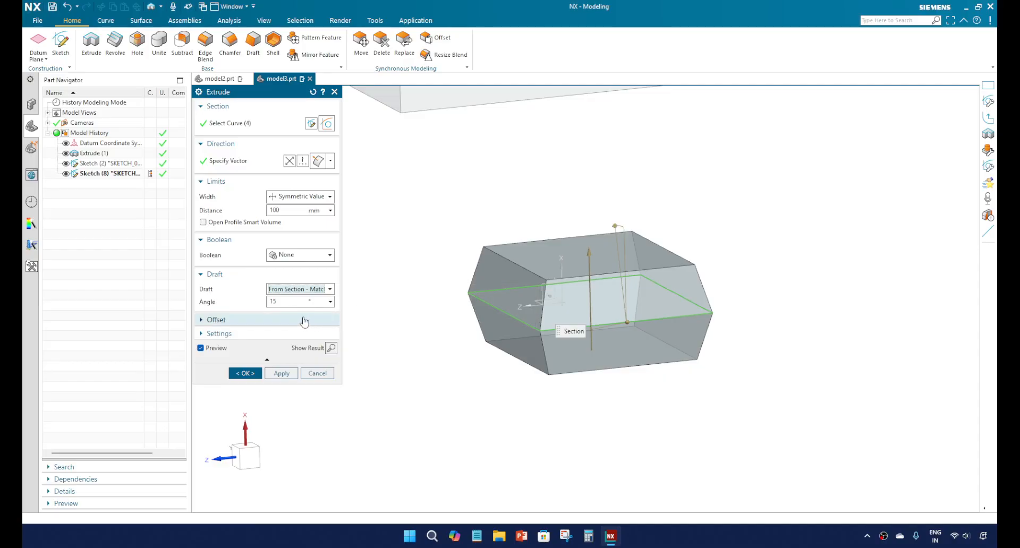
# Step: Change the extrude limits to Value with a start distance of -100 mm and an end distance of 200 mm
pyautogui.click(295, 197)
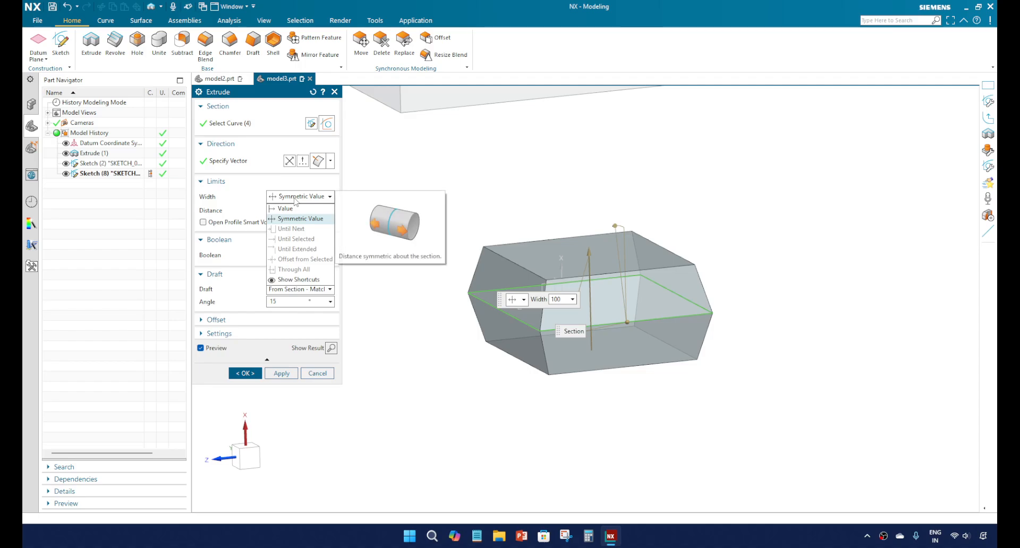
pyautogui.click(286, 209)
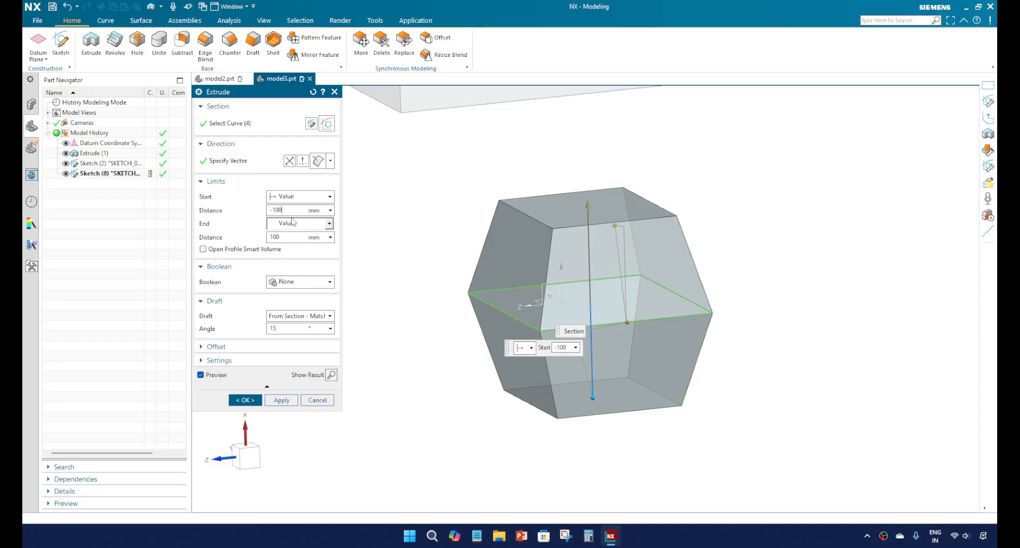
pyautogui.write('2')
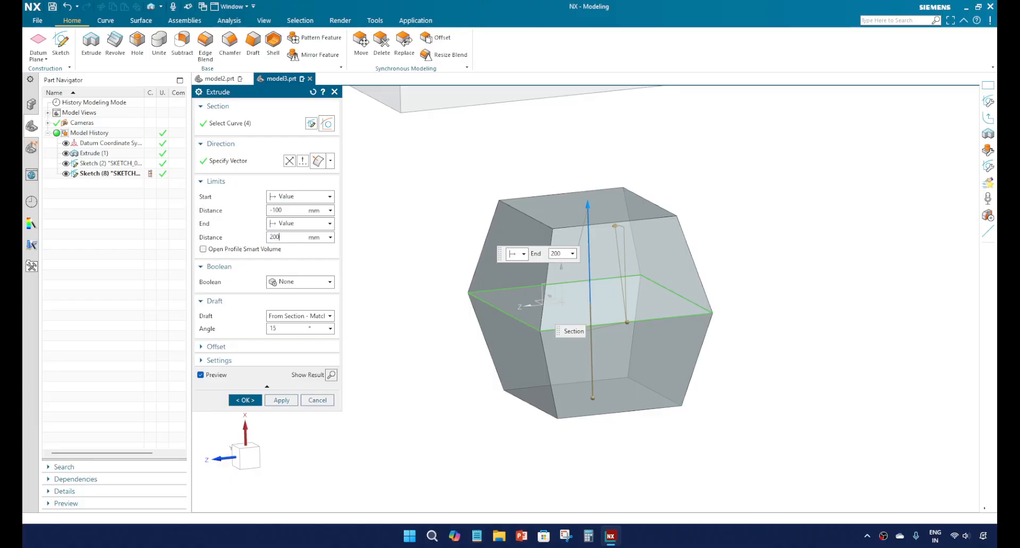
pyautogui.write('00')
pyautogui.press('Return')
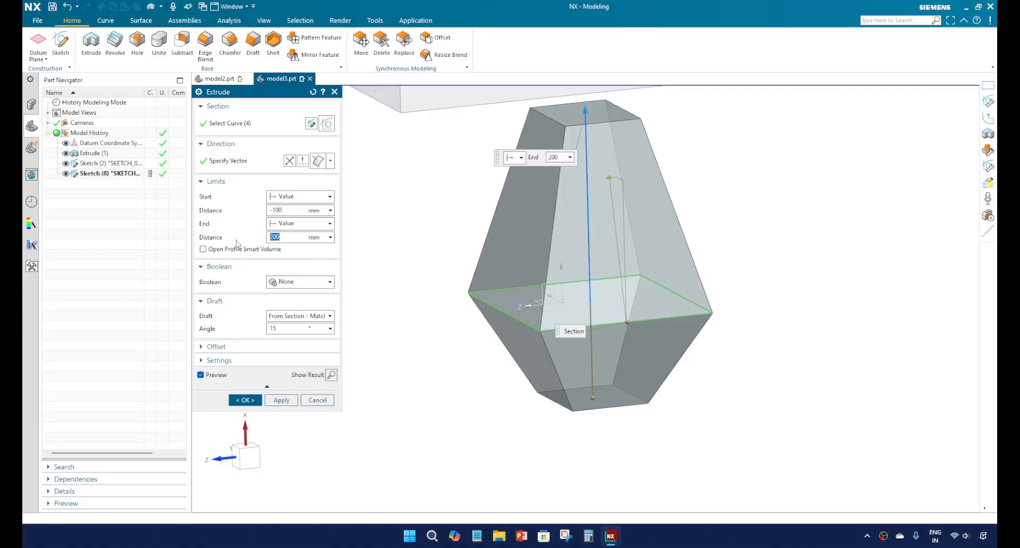
# Step: Compare the Symmetric Angle and Matched Ends drafts with the unequal limits, and inspect both end faces in the matched-ends preview
pyautogui.click(312, 318)
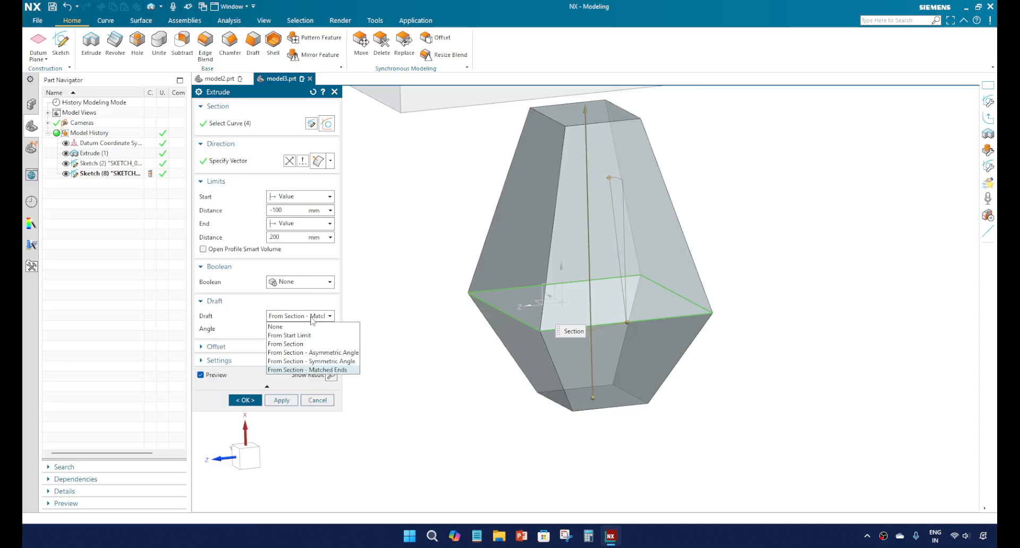
pyautogui.click(313, 361)
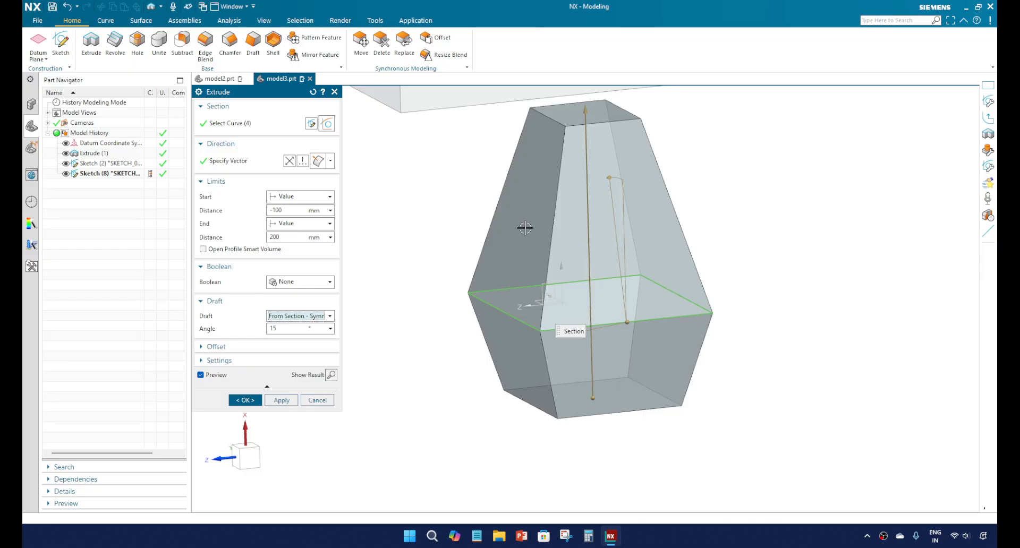
pyautogui.click(330, 316)
pyautogui.click(323, 370)
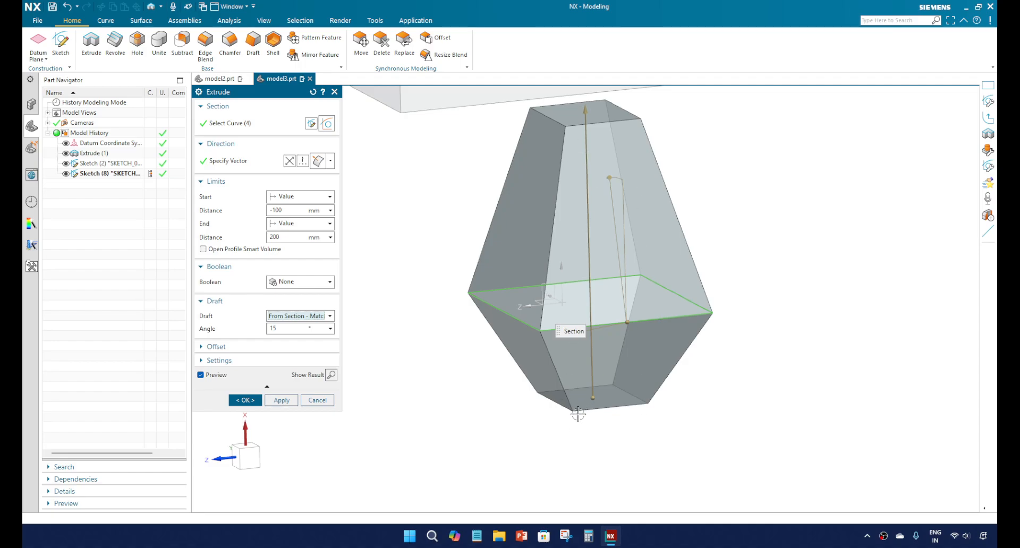
pyautogui.moveTo(587, 367); pyautogui.dragTo(610, 357, button='middle')
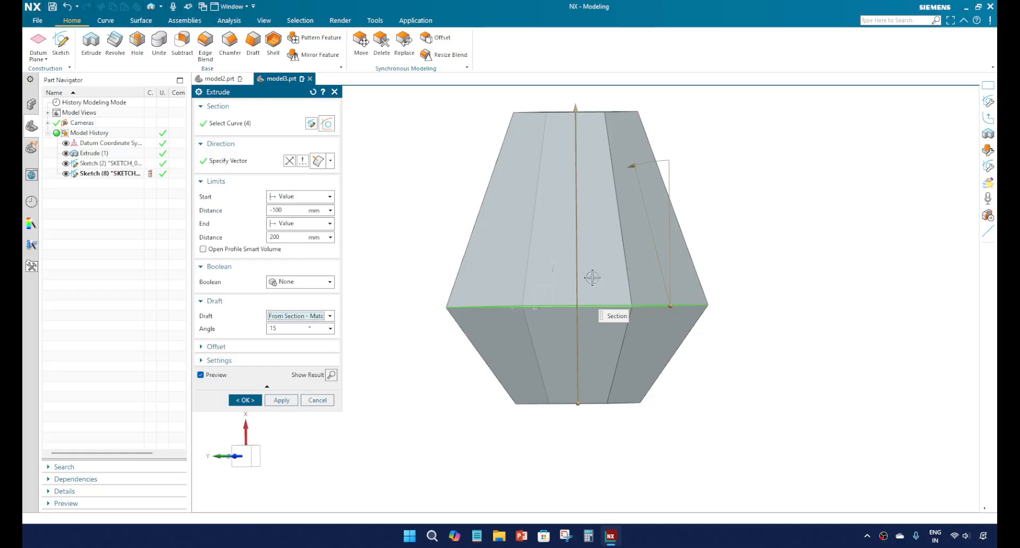
pyautogui.moveTo(593, 277); pyautogui.dragTo(601, 393, button='middle')
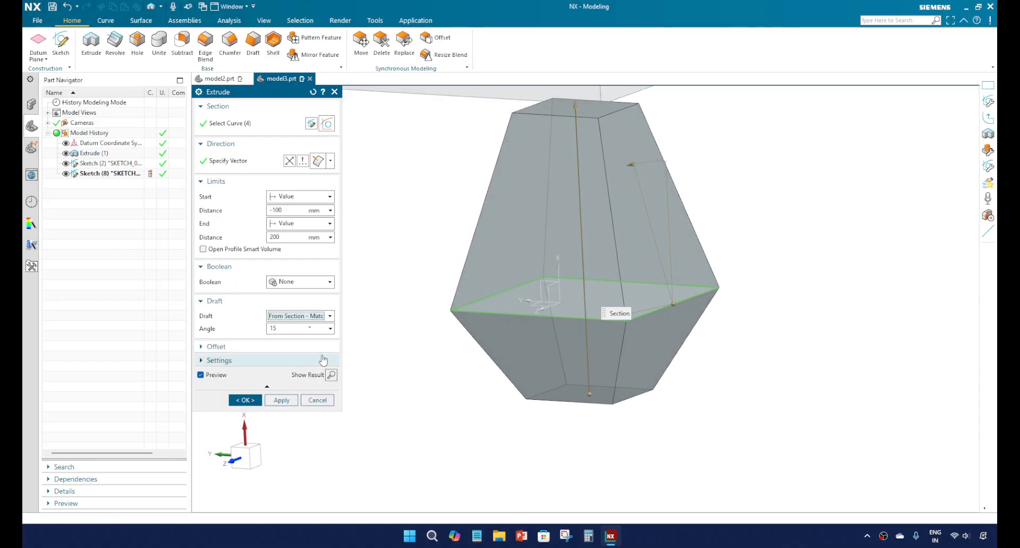
# Step: Reset the draft to None, reveal the Offset options, and set the start limit distance to 0 mm
pyautogui.click(299, 317)
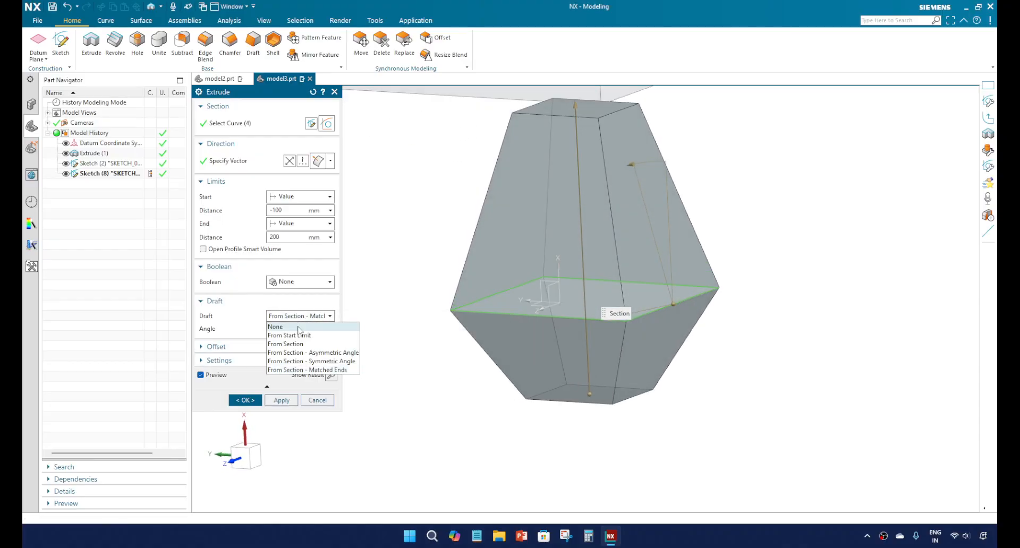
pyautogui.click(299, 329)
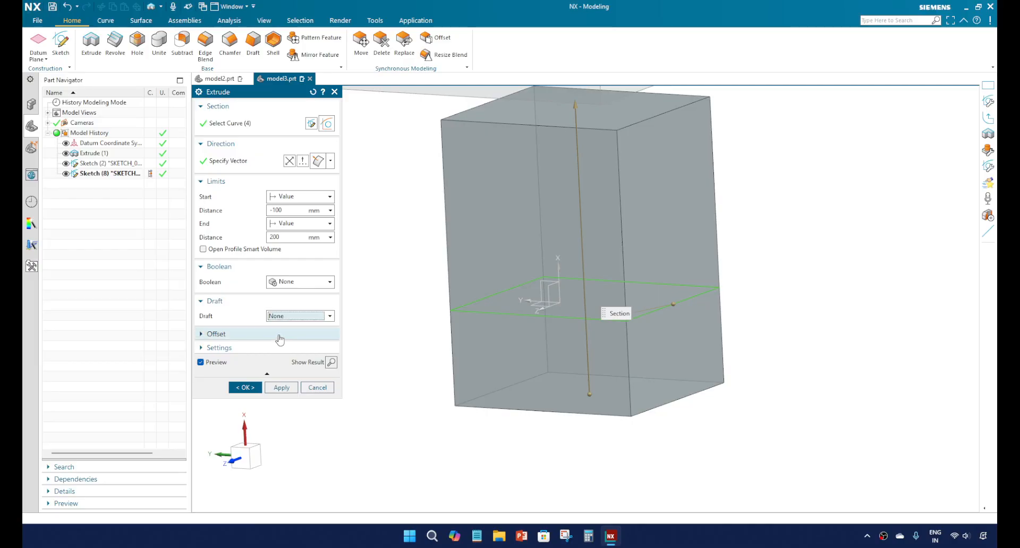
pyautogui.click(280, 335)
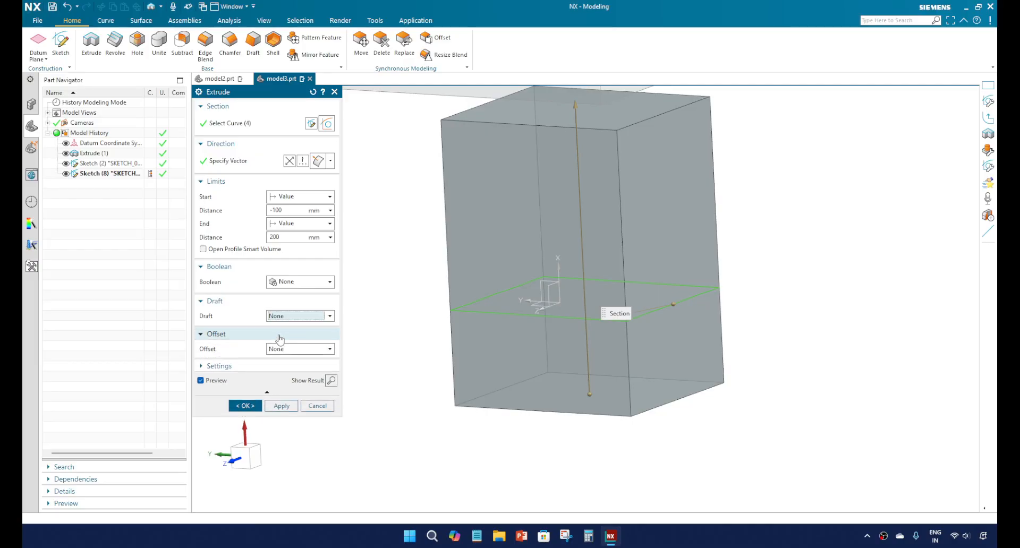
pyautogui.click(292, 210)
pyautogui.write('0')
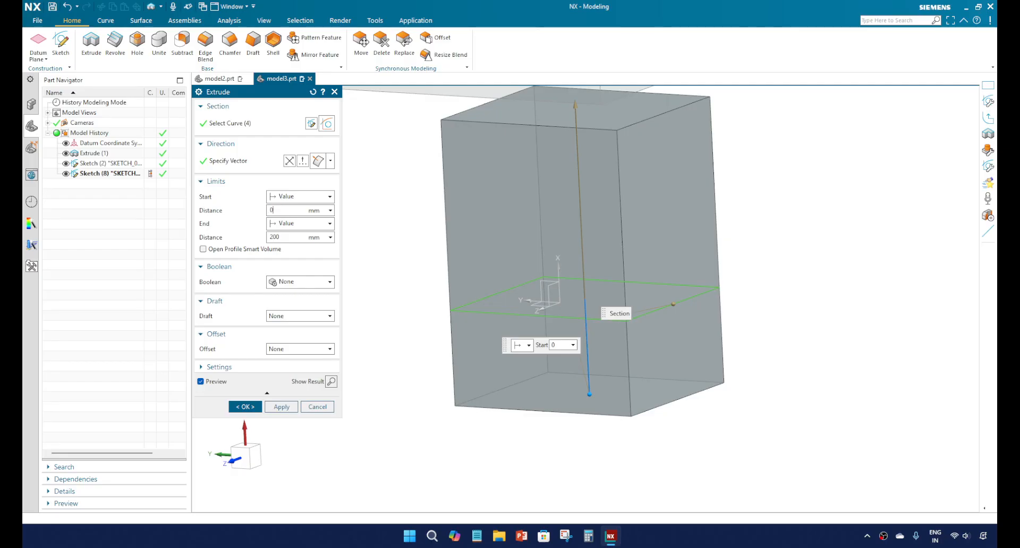
# Step: Apply a Single-Sided offset to the rectangle extrusion and inspect how its outer faces relate to the section
pyautogui.scroll(3, 459, 355)
pyautogui.scroll(-7, 509, 322)
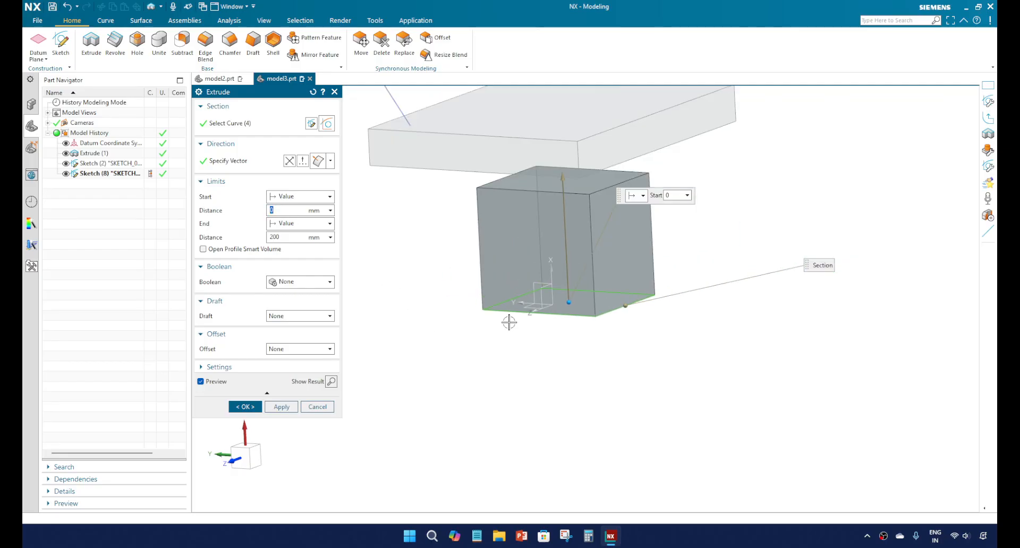
pyautogui.scroll(2, 556, 240)
pyautogui.moveTo(554, 260); pyautogui.dragTo(518, 202, button='middle')
pyautogui.scroll(-3, 534, 267)
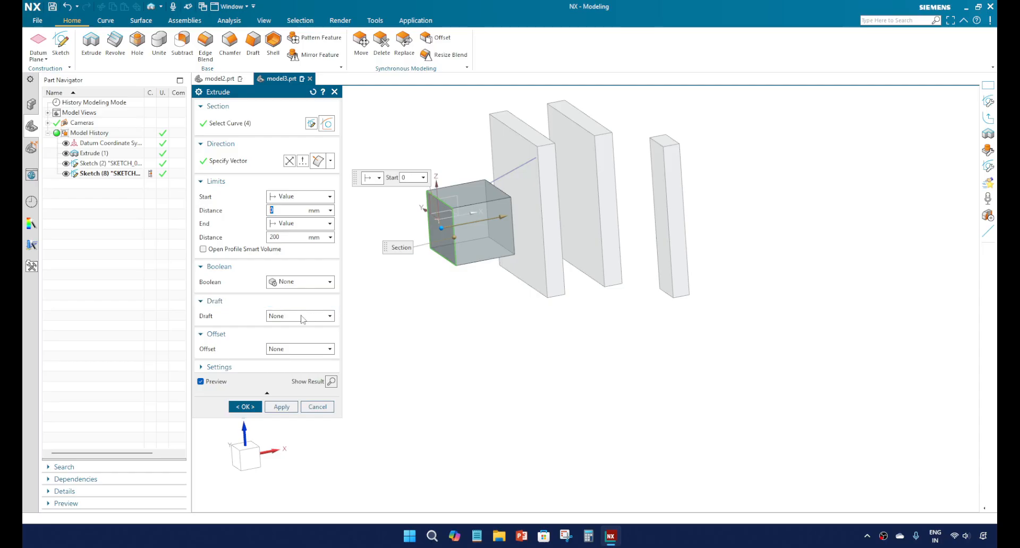
pyautogui.click(298, 350)
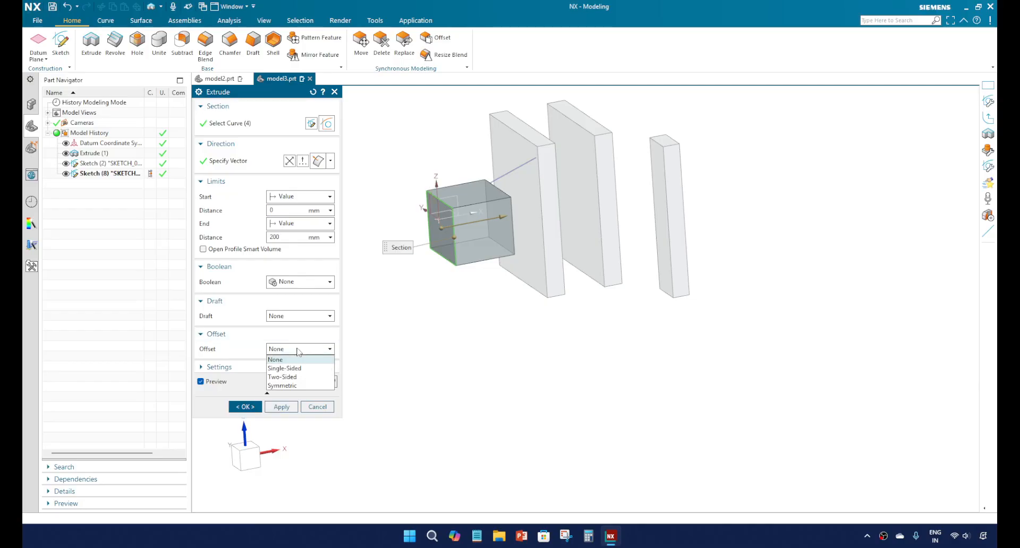
pyautogui.click(301, 369)
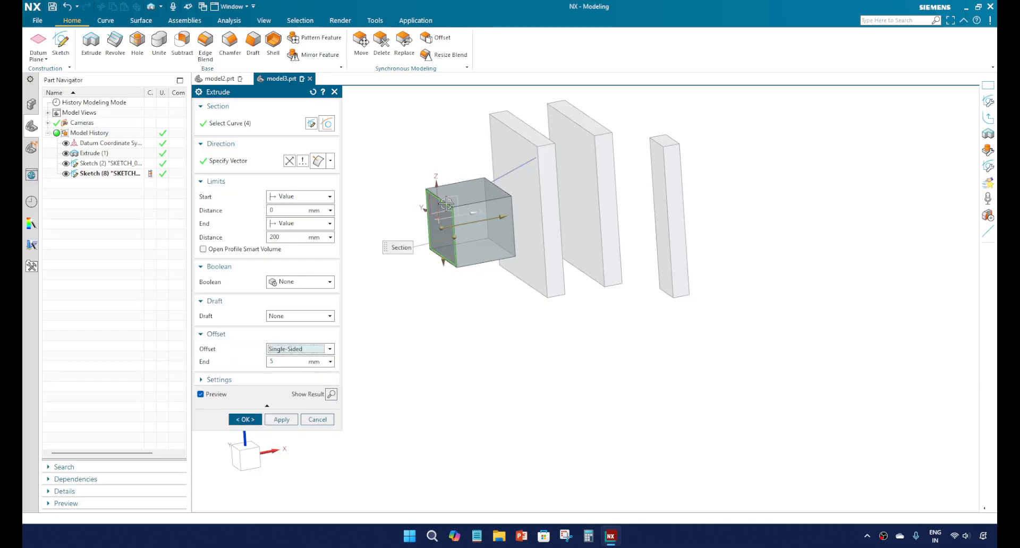
pyautogui.scroll(5, 465, 265)
pyautogui.moveTo(482, 253); pyautogui.dragTo(594, 394, button='middle')
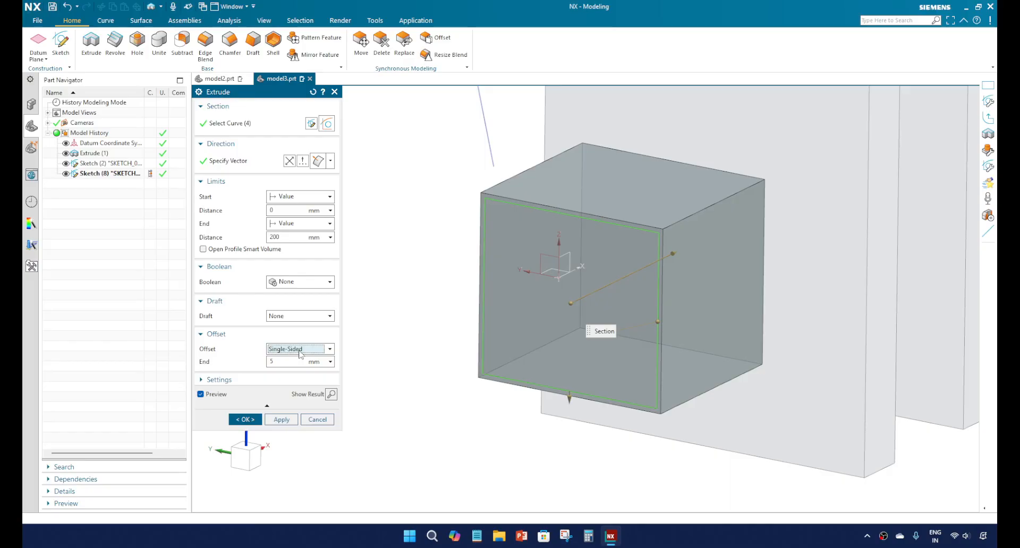
# Step: Try a Two-Sided offset with both the start and end values at 5 mm
pyautogui.click(301, 351)
pyautogui.click(287, 377)
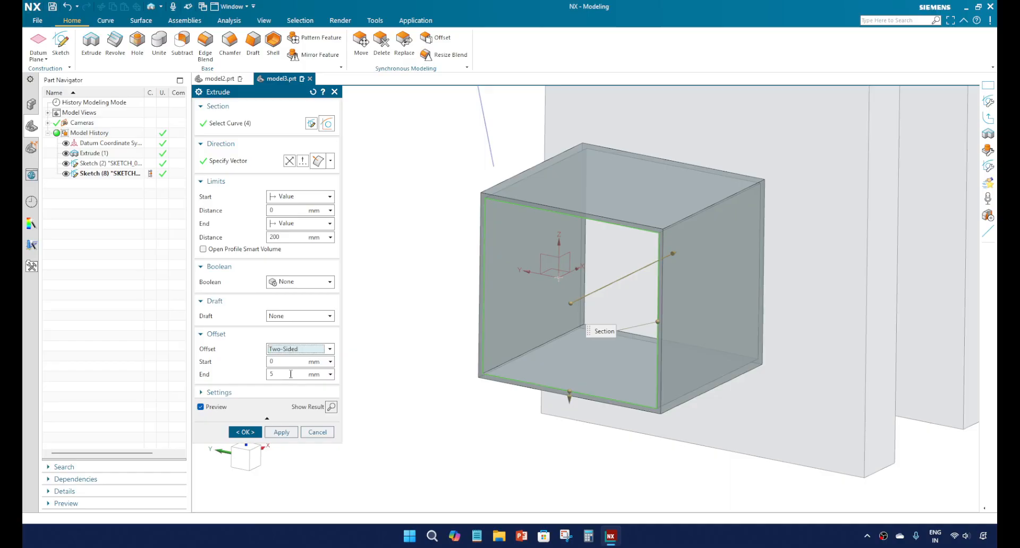
pyautogui.click(285, 362)
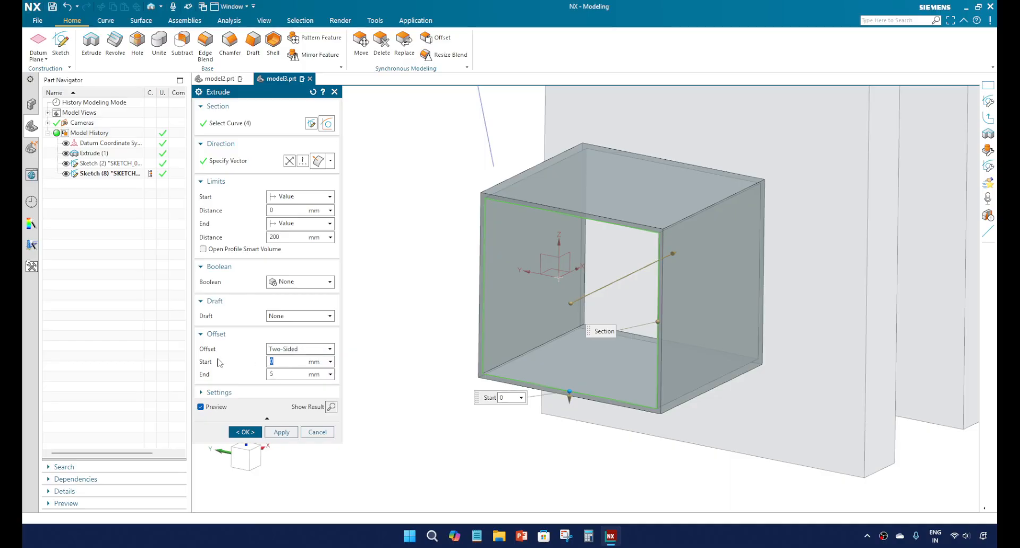
pyautogui.write('5')
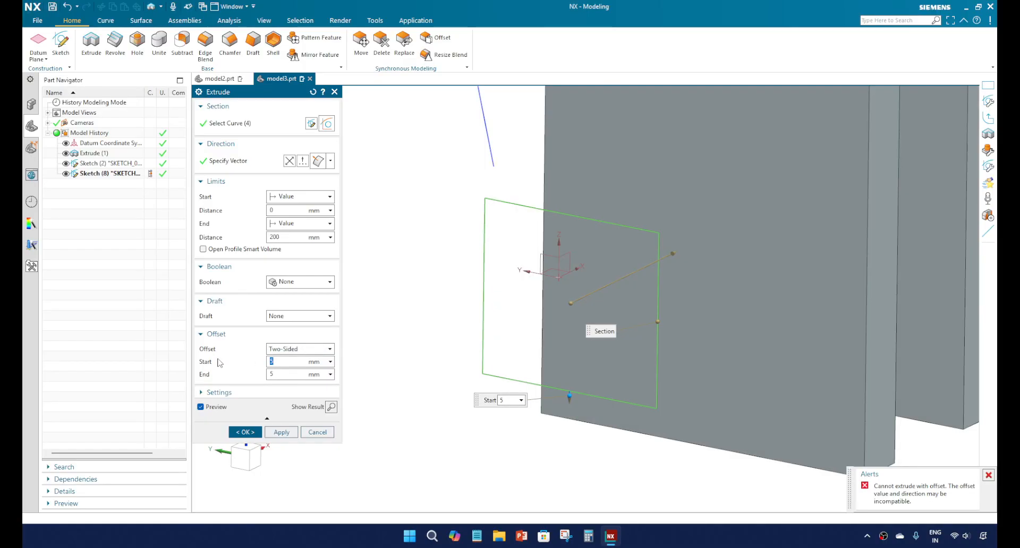
pyautogui.scroll(-3, 666, 311)
pyautogui.scroll(3, 713, 274)
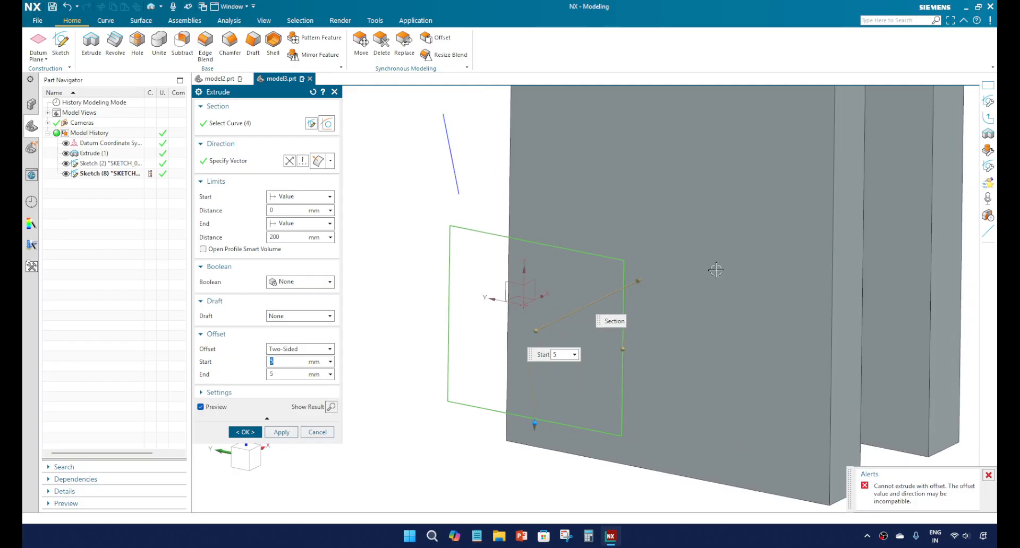
# Step: Switch the offset to Single-Sided and back to Two-Sided, and set the start offset to 5 mm again
pyautogui.click(302, 349)
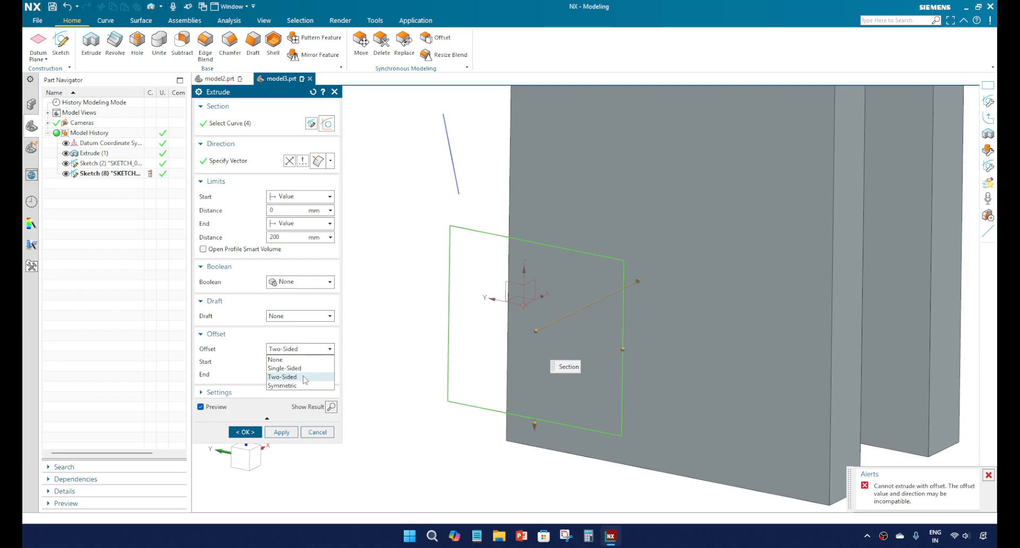
pyautogui.click(303, 369)
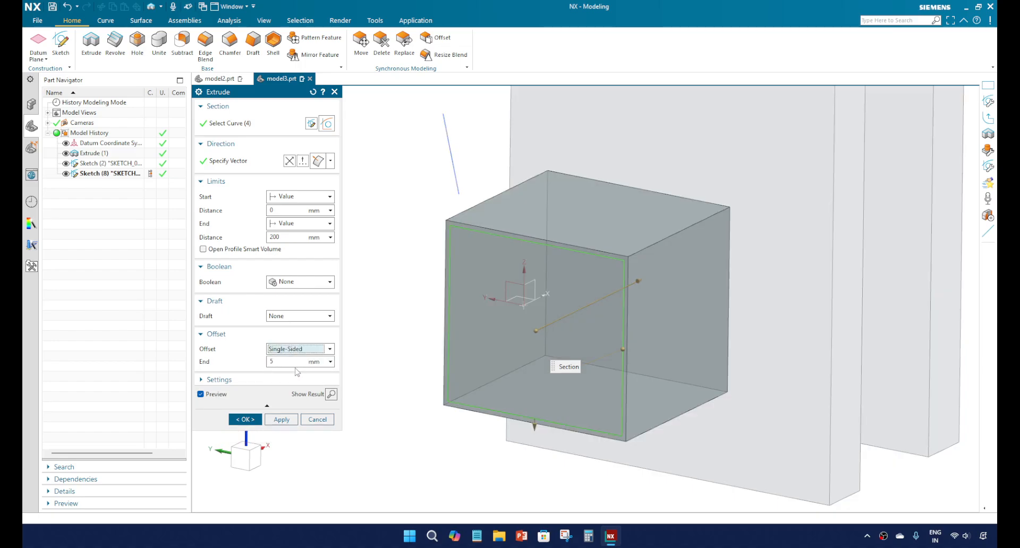
pyautogui.click(299, 350)
pyautogui.click(299, 376)
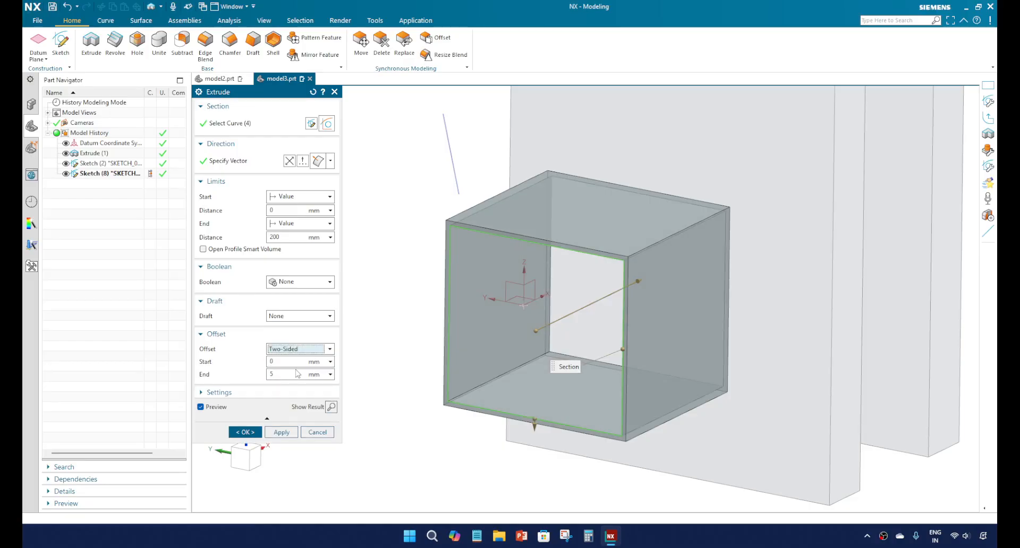
pyautogui.write('5')
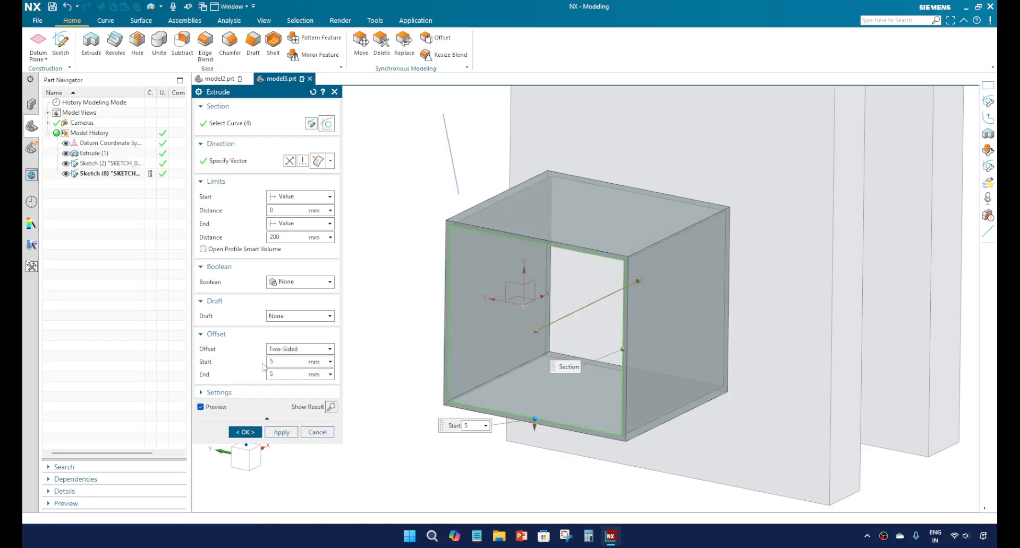
pyautogui.click(280, 374)
pyautogui.scroll(-5, 556, 295)
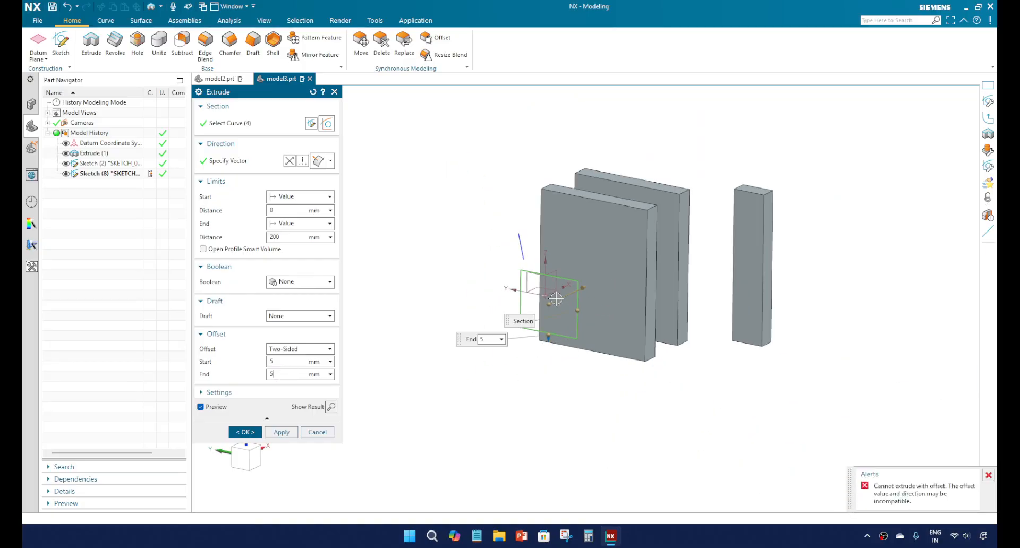
pyautogui.moveTo(556, 299); pyautogui.dragTo(531, 298, button='middle')
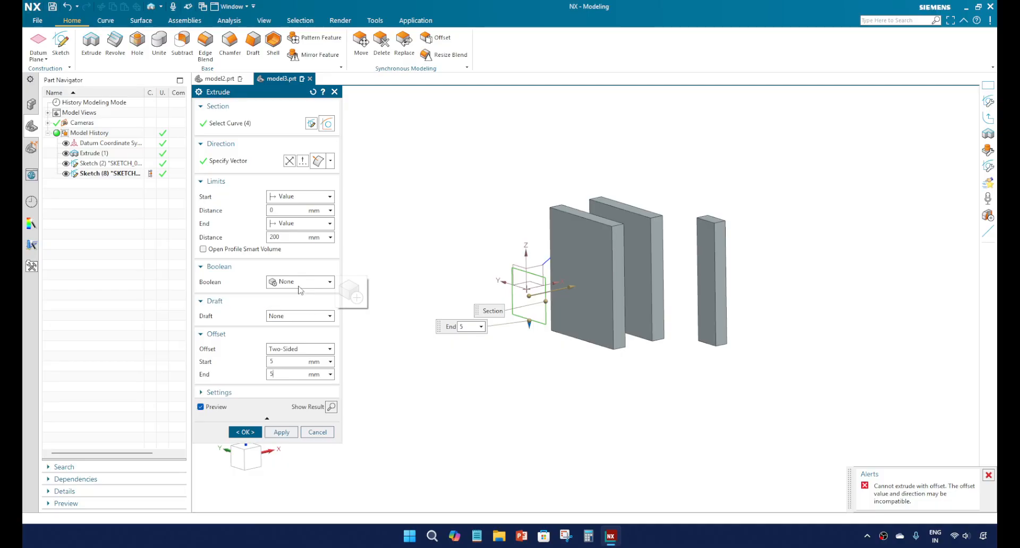
# Step: Set the extrusion's end limit distance to 100 mm and check the preview near the section
pyautogui.doubleClick(285, 237)
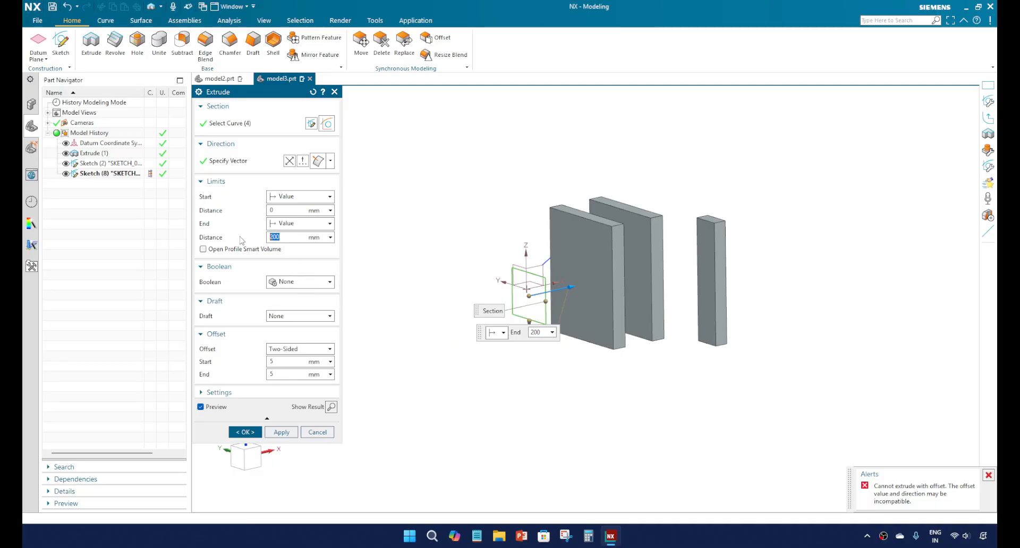
pyautogui.write('100')
pyautogui.press('Return')
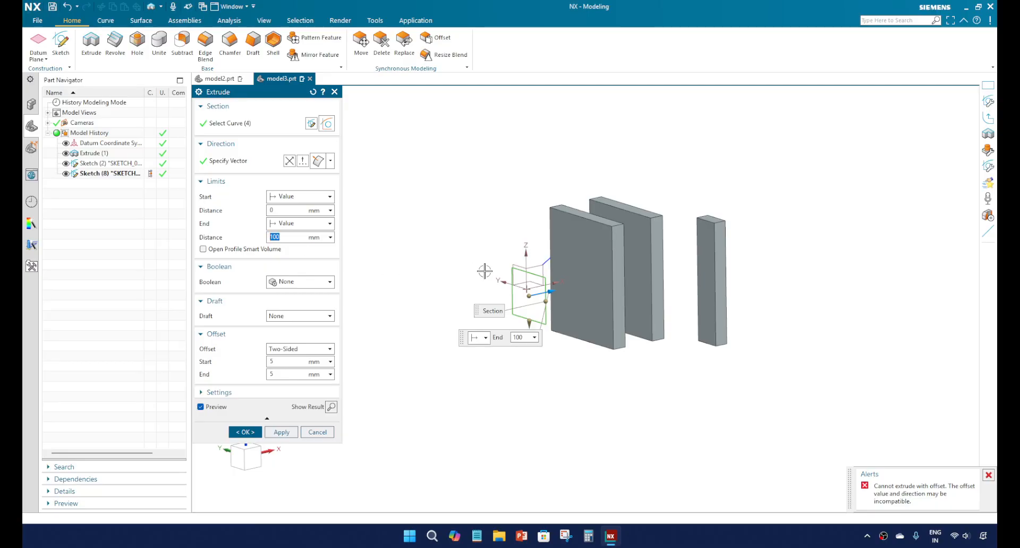
pyautogui.scroll(5, 535, 282)
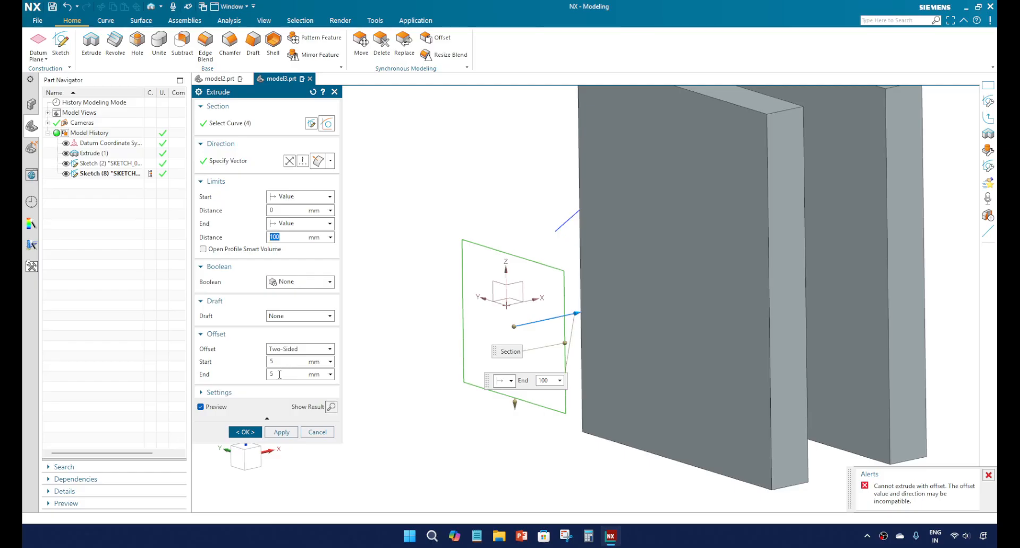
# Step: Try an end value of -5 mm for the Two-Sided offset and check the hollow preview around the rectangle section
pyautogui.click(280, 375)
pyautogui.write('-')
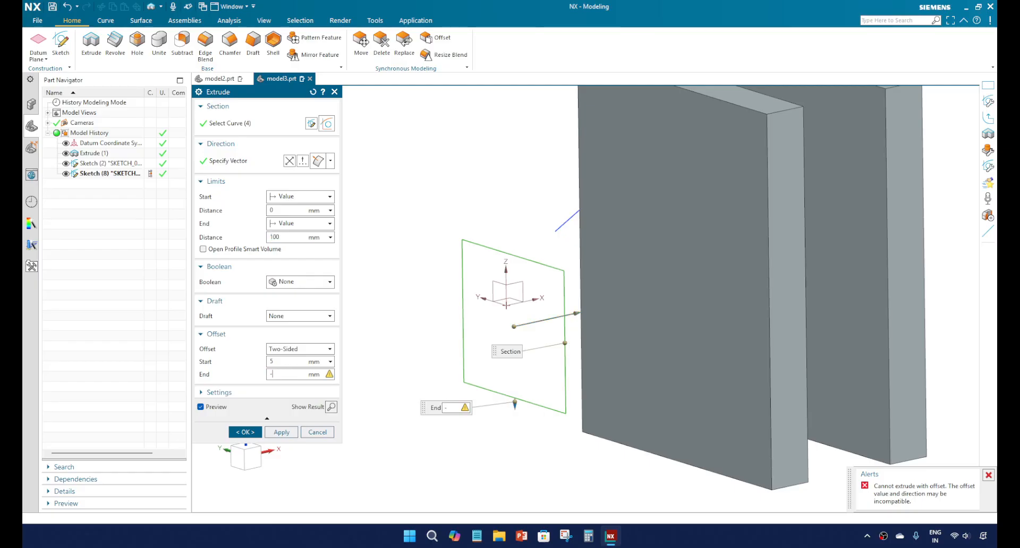
pyautogui.write('5')
pyautogui.press('Return')
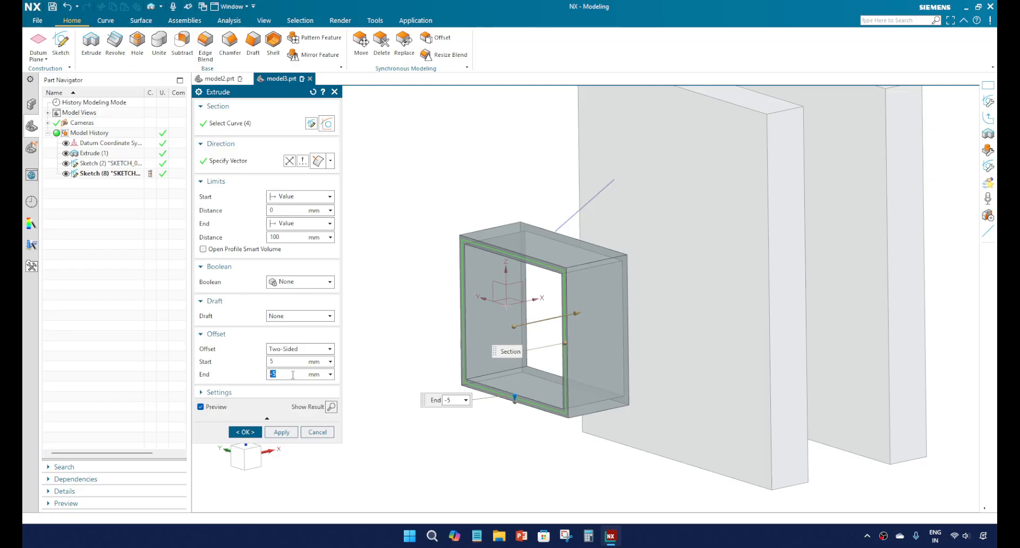
pyautogui.scroll(3, 489, 269)
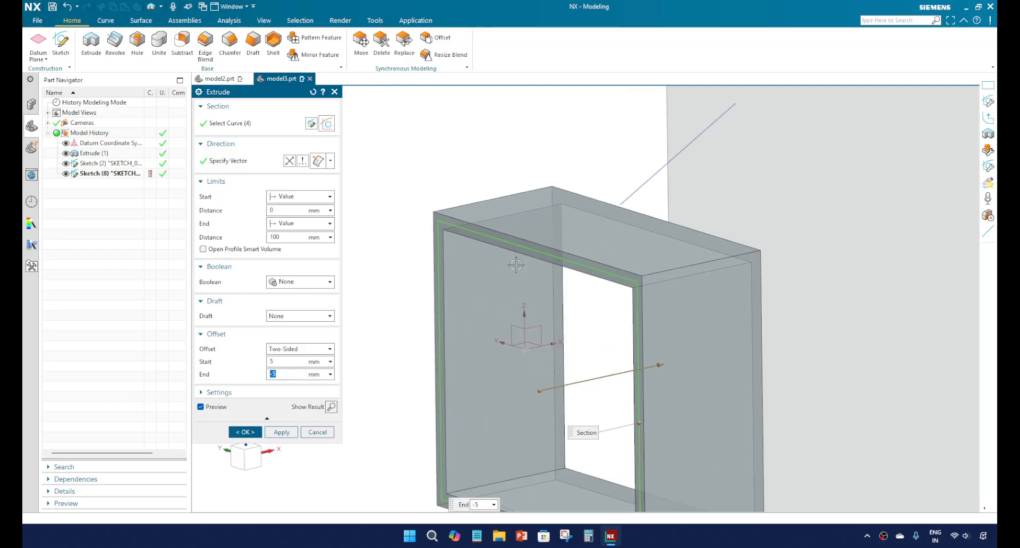
pyautogui.scroll(-3, 487, 265)
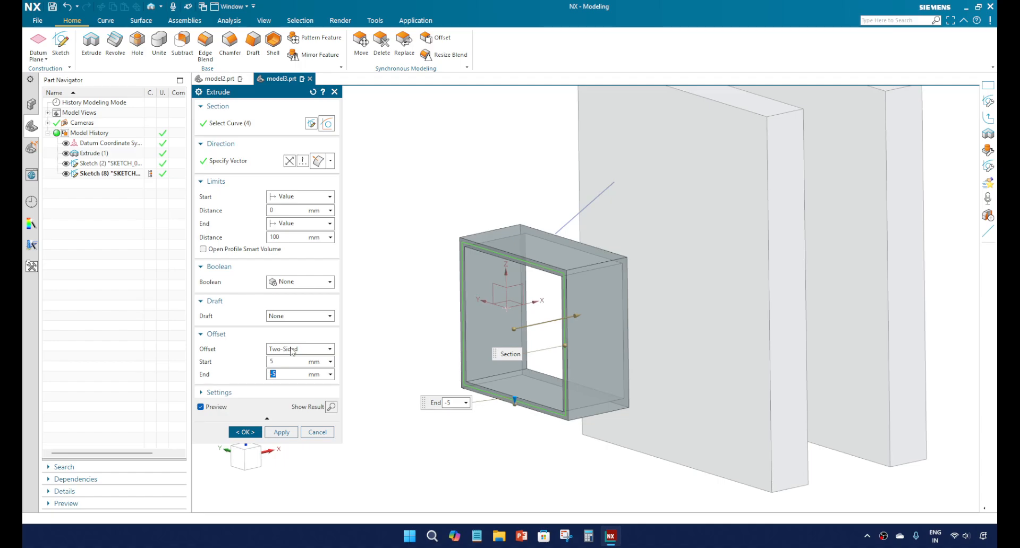
# Step: Try a Symmetric offset on the rectangle extrusion with values of 5 mm and 7 mm, and inspect the wall around the section
pyautogui.click(291, 349)
pyautogui.click(292, 386)
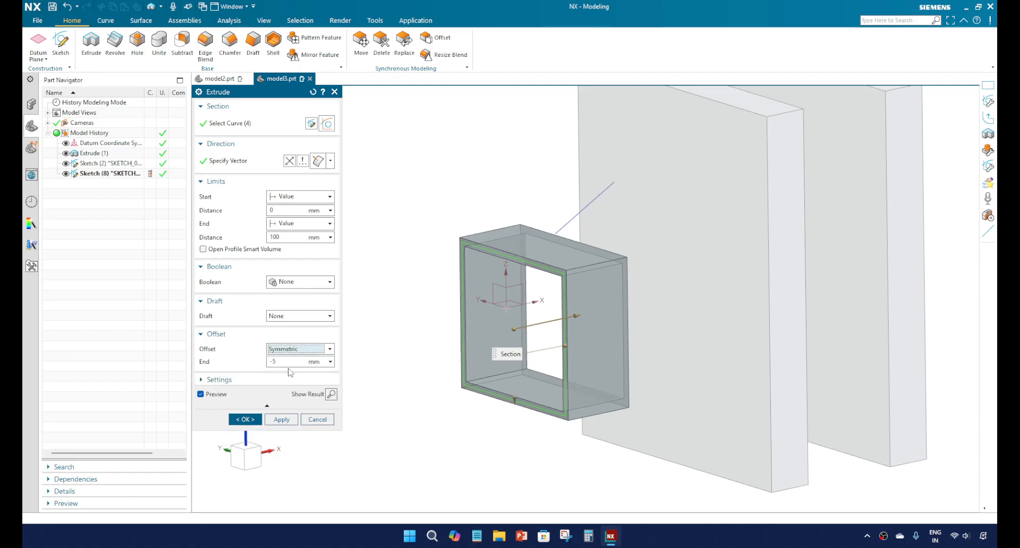
pyautogui.click(286, 361)
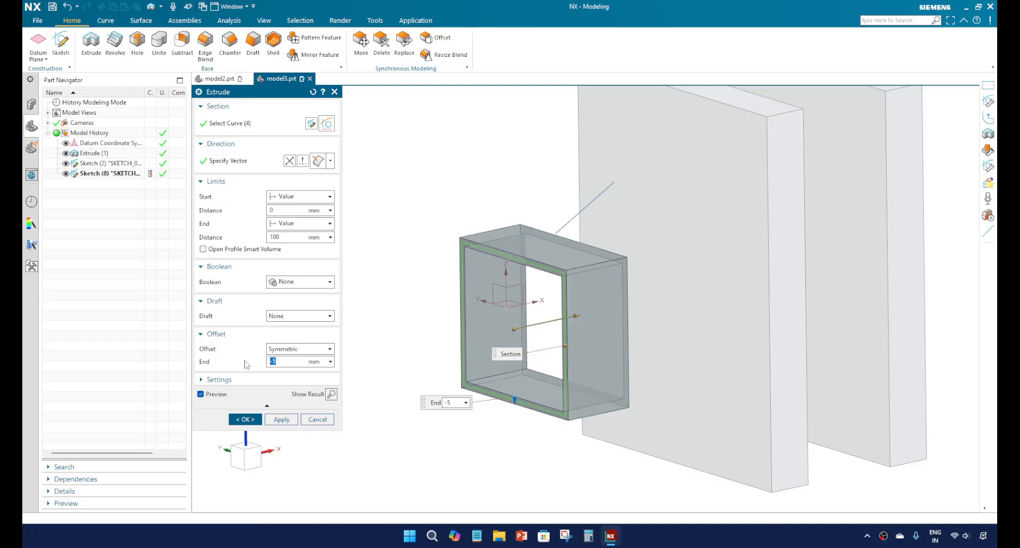
pyautogui.write('5')
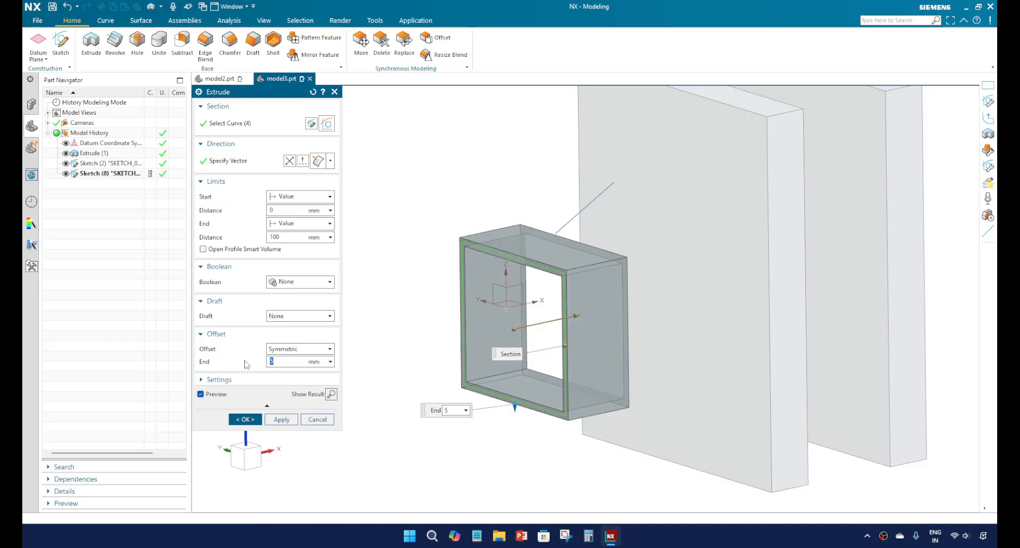
pyautogui.write('64')
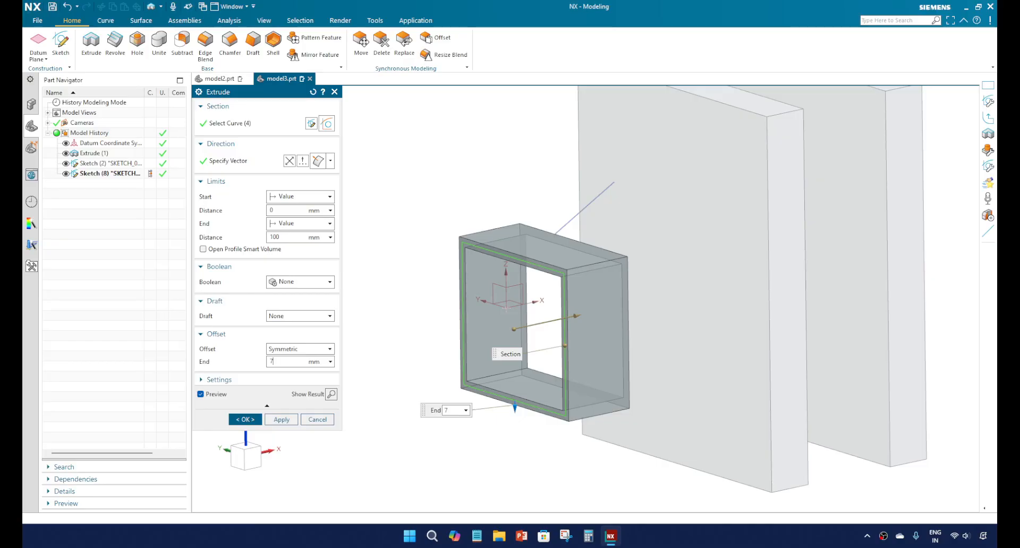
pyautogui.press('Return')
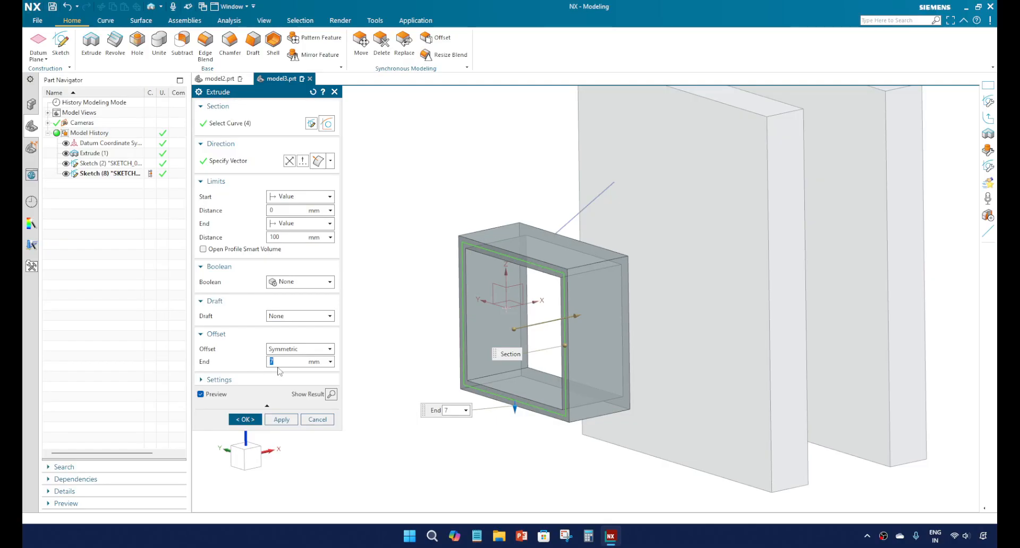
pyautogui.scroll(2, 571, 336)
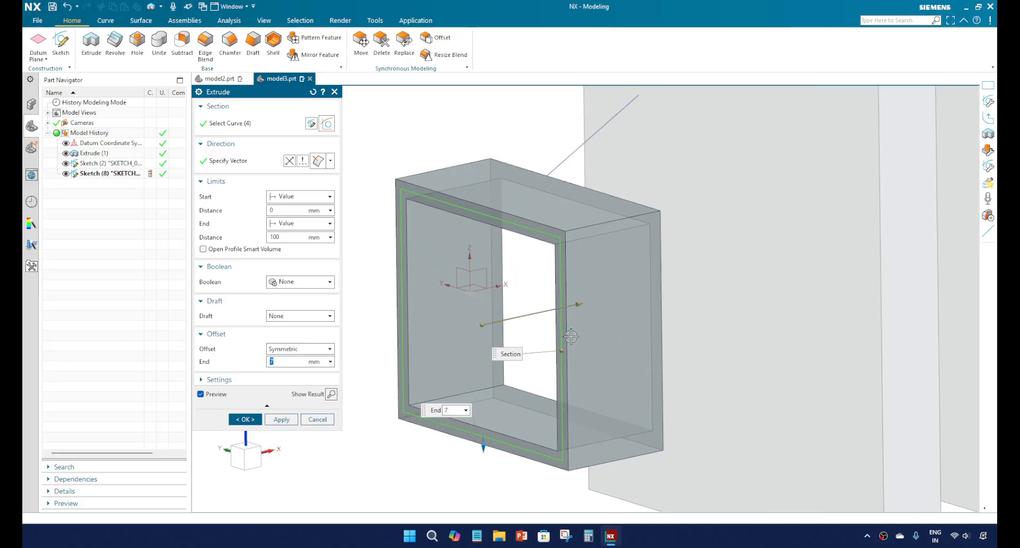
pyautogui.scroll(1, 571, 337)
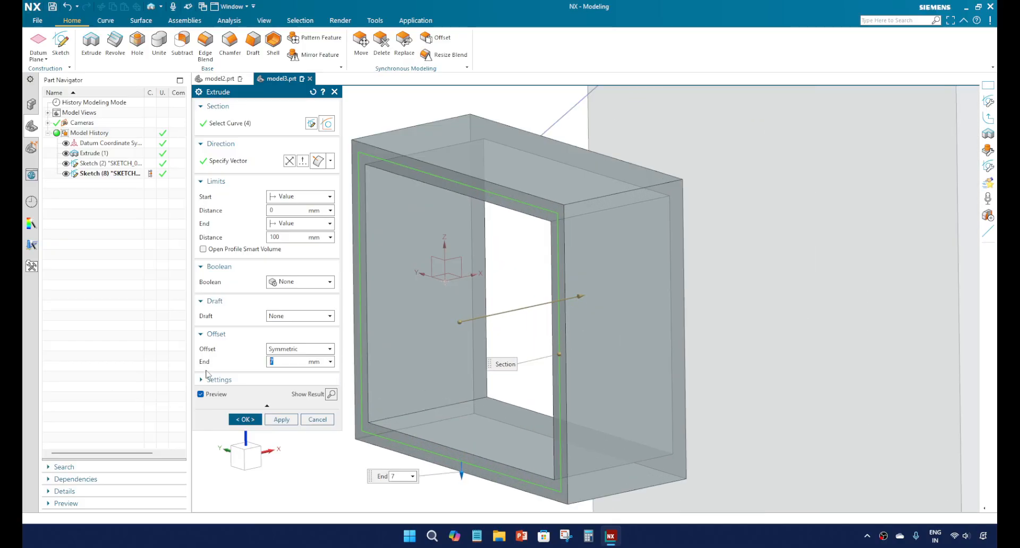
# Step: Show the extrusion's body settings and set its Offset to None
pyautogui.click(201, 380)
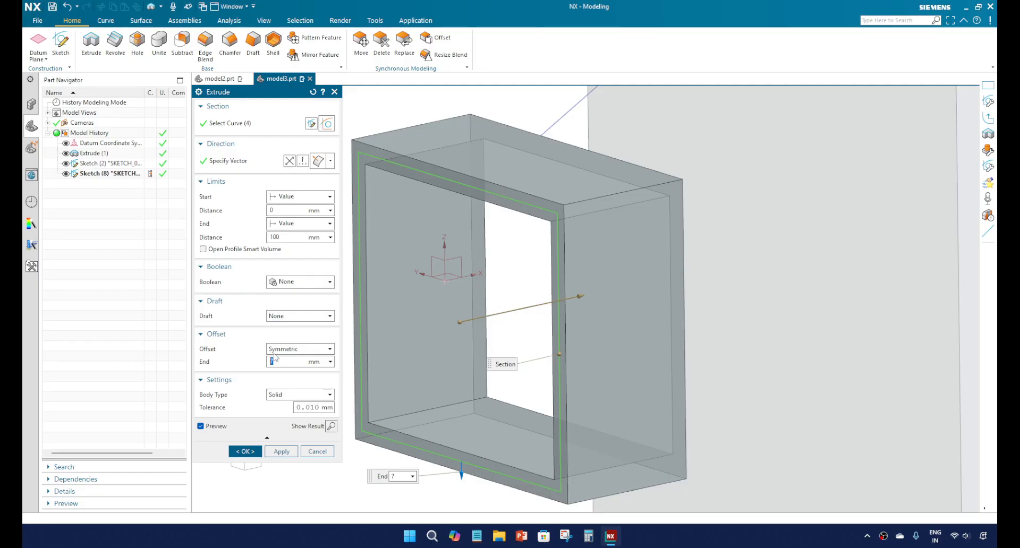
pyautogui.click(276, 351)
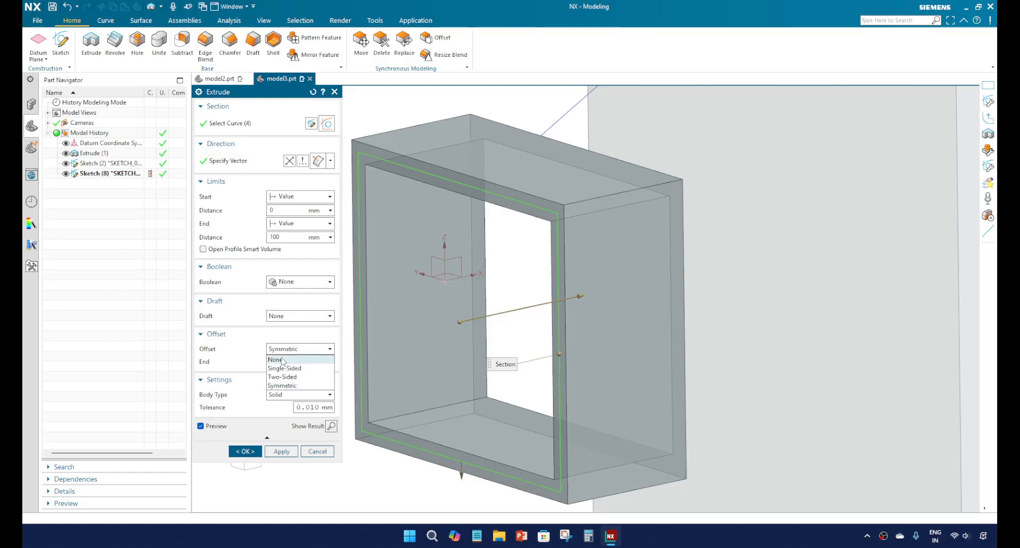
pyautogui.click(277, 360)
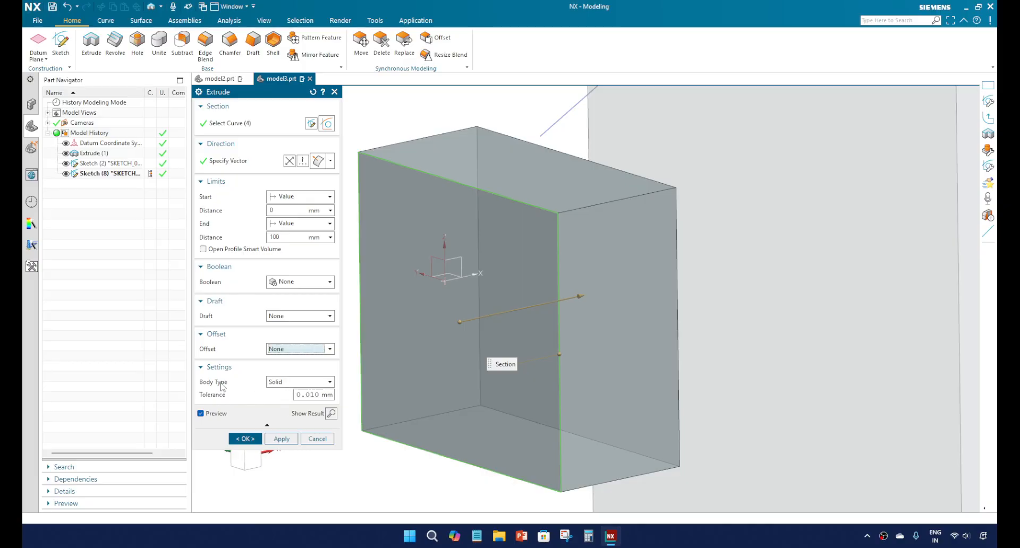
# Step: Try both body types for the rectangle extrusion, first Solid and finally Sheet
pyautogui.click(281, 383)
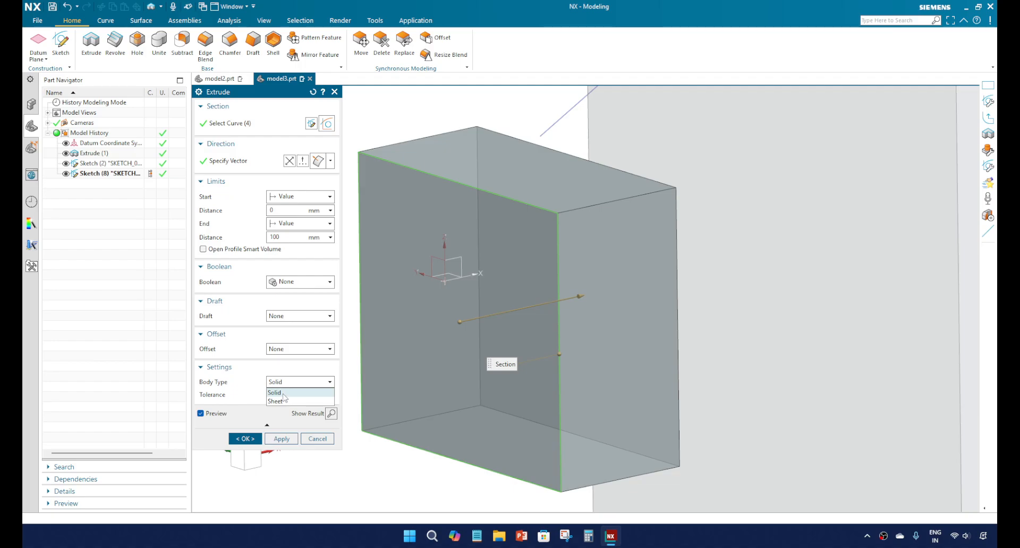
pyautogui.click(284, 393)
pyautogui.click(290, 382)
pyautogui.click(286, 400)
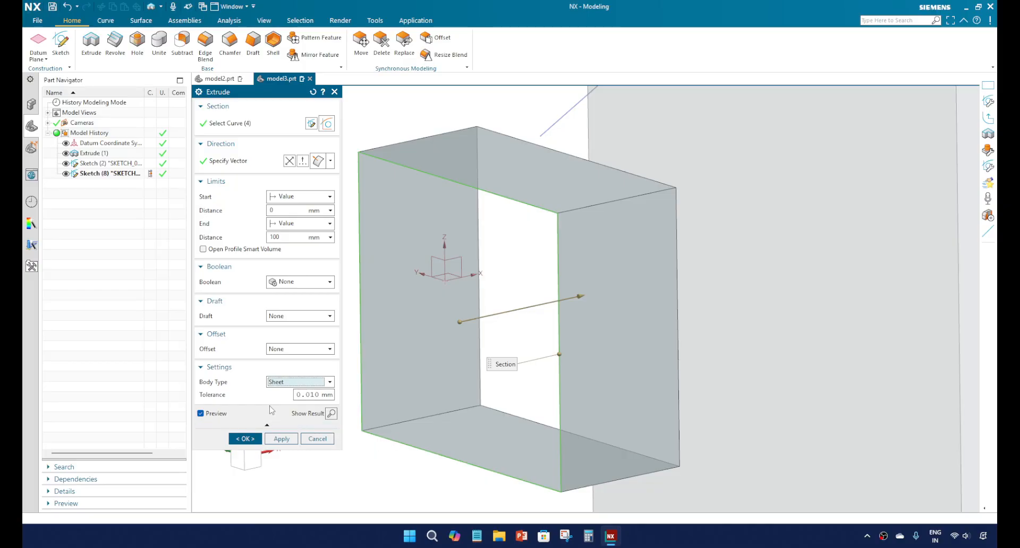
pyautogui.click(287, 383)
pyautogui.click(284, 383)
# Step: Examine the walls and corner edges of the sheet body preview, read about Open Profile Smart Volume, and cancel the extrusion
pyautogui.scroll(-3, 505, 346)
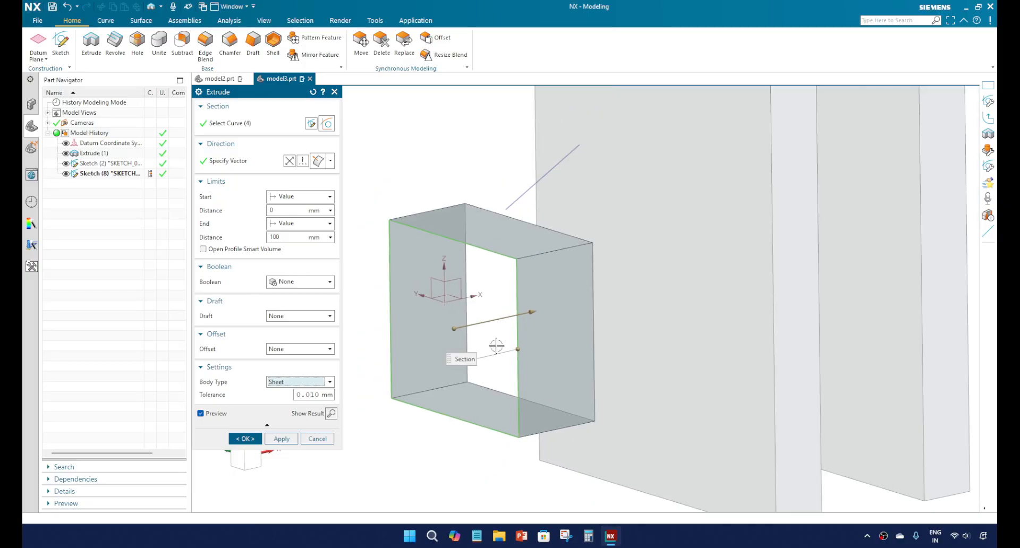
pyautogui.scroll(5, 554, 406)
pyautogui.scroll(2, 554, 407)
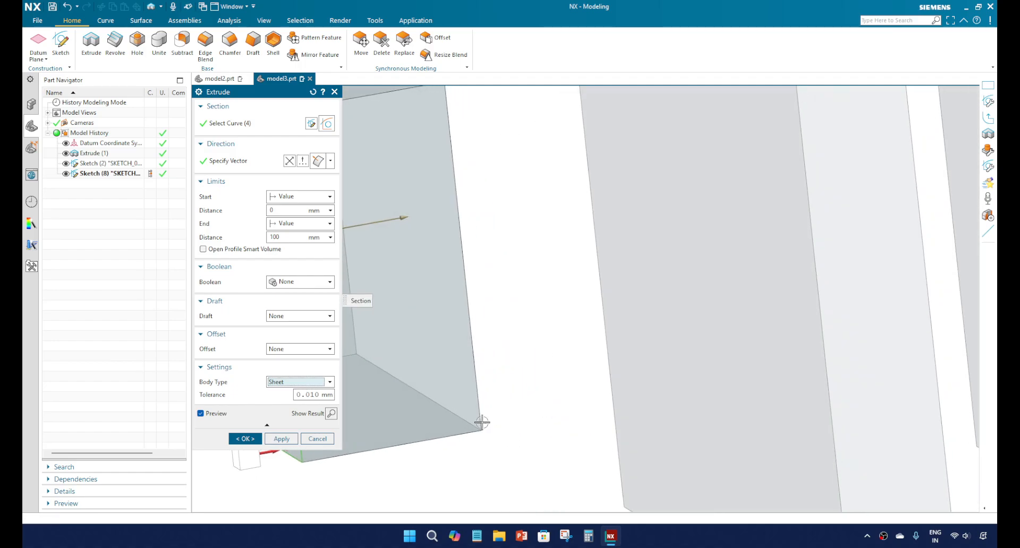
pyautogui.scroll(-4, 481, 421)
pyautogui.scroll(4, 476, 427)
pyautogui.scroll(5, 477, 427)
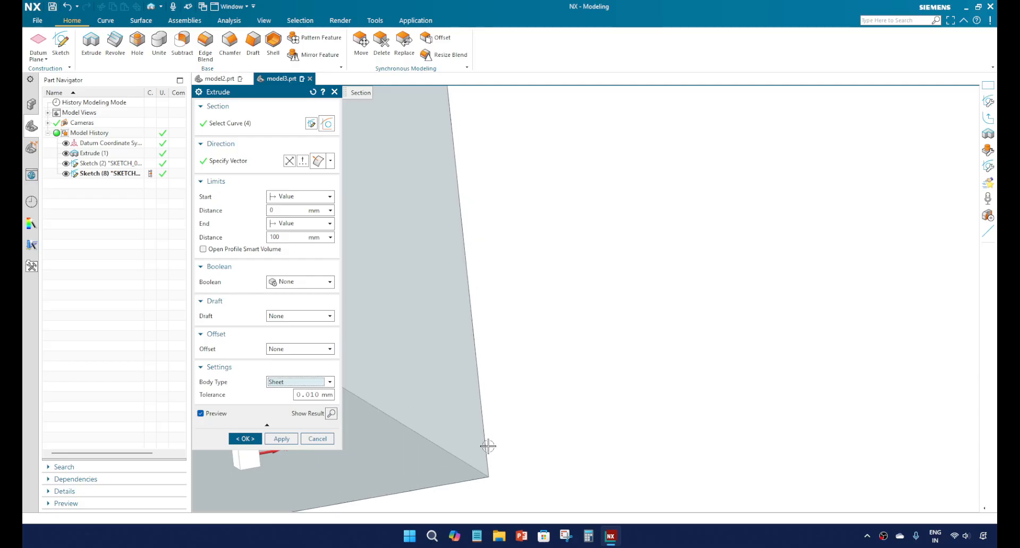
pyautogui.moveTo(554, 402); pyautogui.dragTo(478, 383, button='middle')
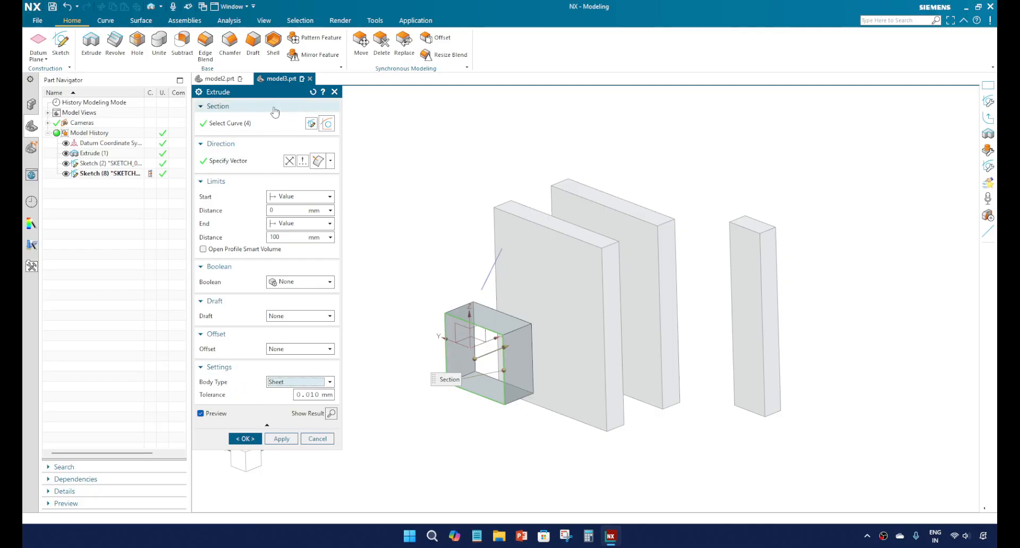
pyautogui.moveTo(208, 254)
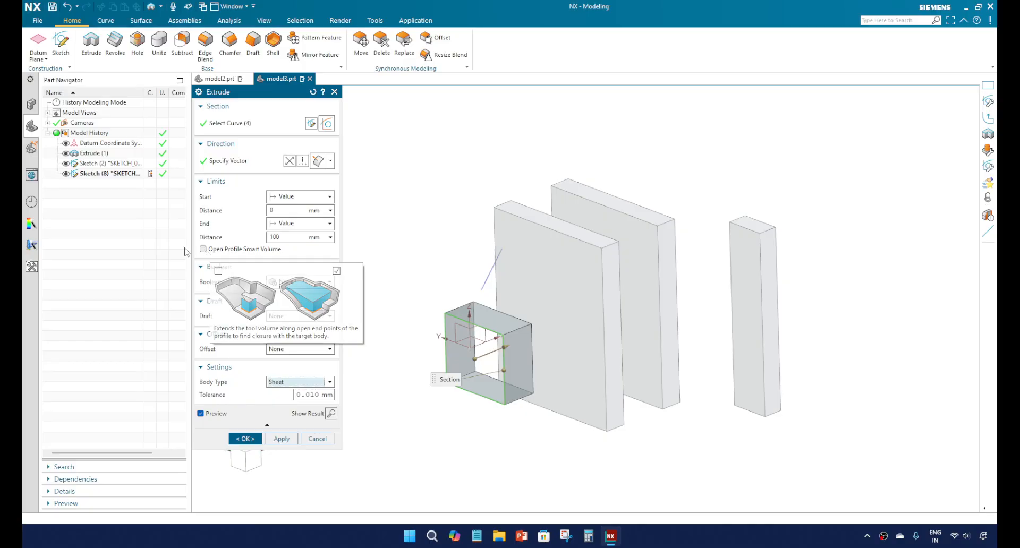
pyautogui.press('Escape')
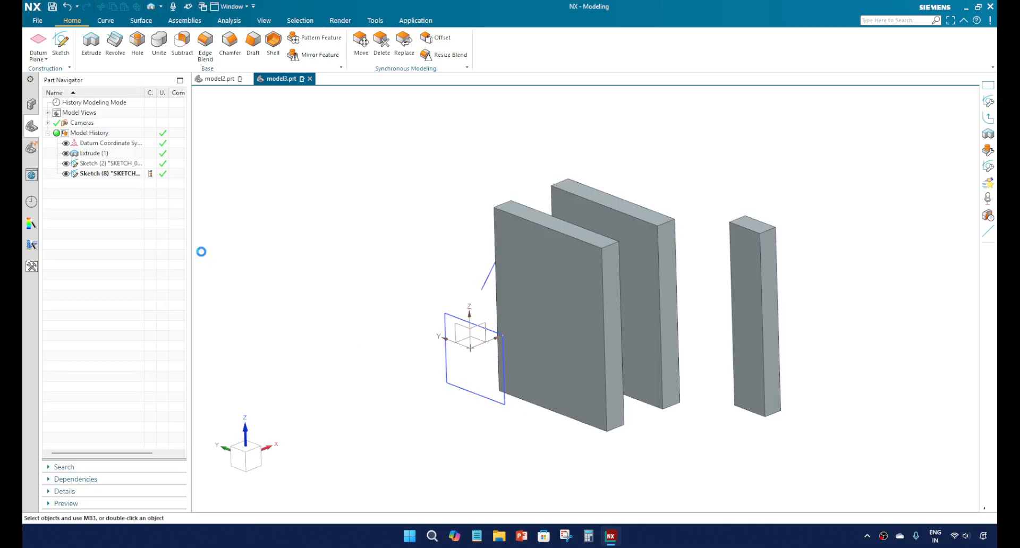
# Step: Switch the displayed part to model2.prt and view its stepped body
pyautogui.click(233, 6)
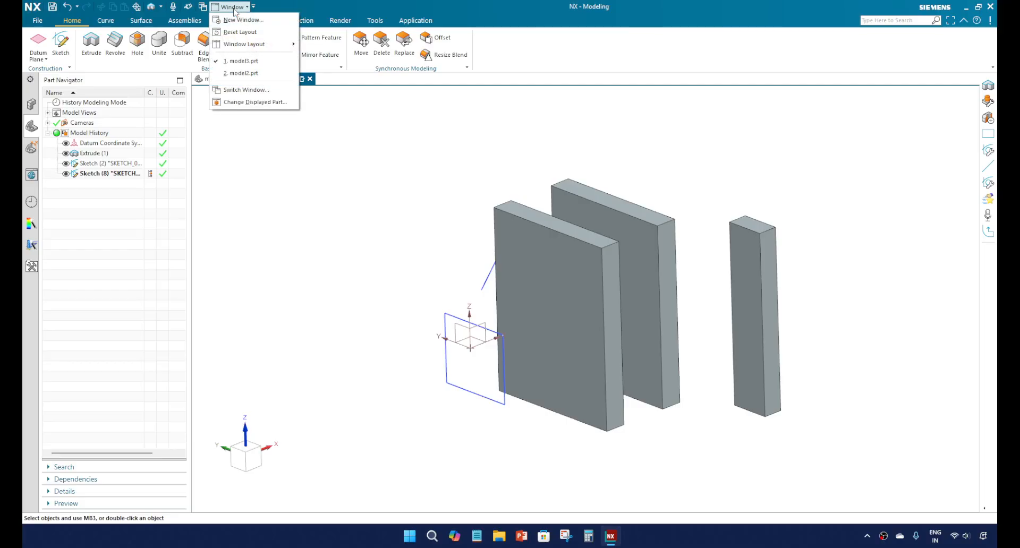
pyautogui.click(242, 73)
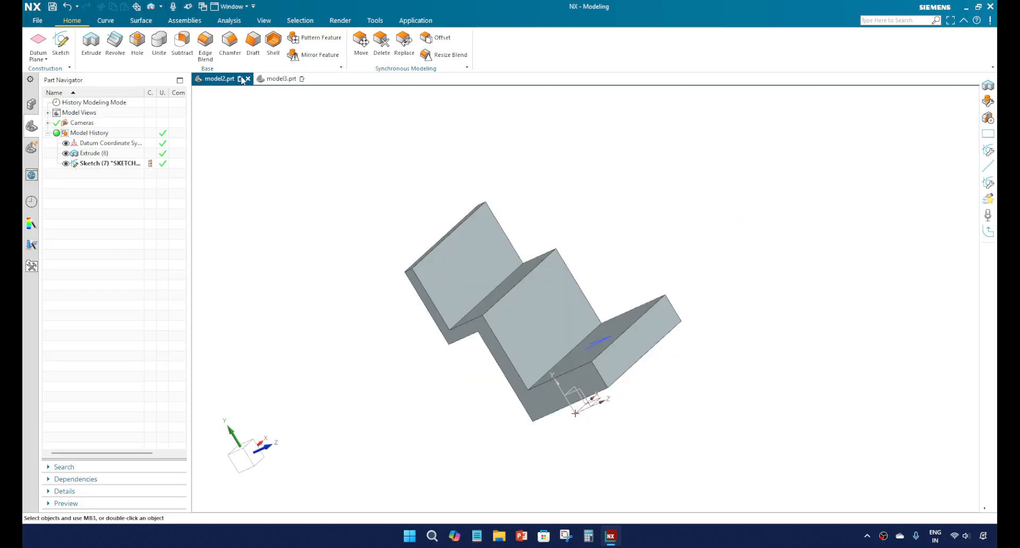
pyautogui.scroll(-3, 410, 294)
pyautogui.moveTo(409, 294); pyautogui.dragTo(510, 351, button='middle')
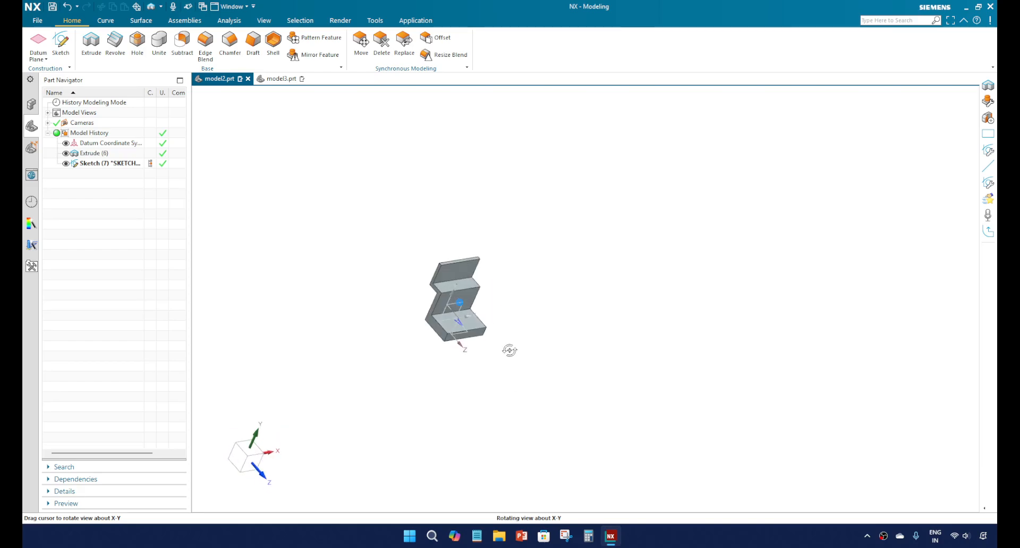
pyautogui.scroll(3, 452, 323)
pyautogui.moveTo(452, 320); pyautogui.dragTo(375, 298, button='middle')
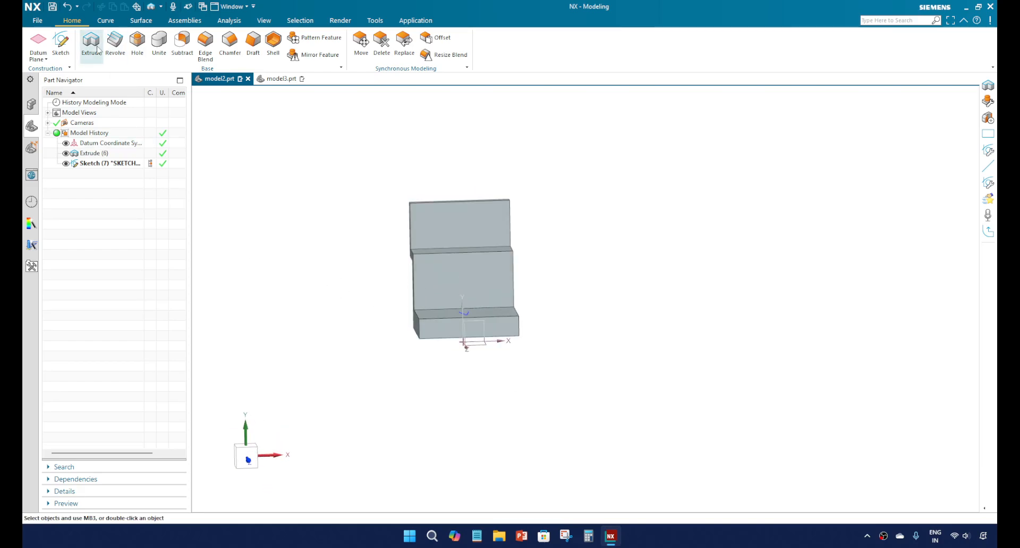
# Step: Start an Extrude with Open Profile Smart Volume enabled, using the two-line open sketch on the lowest step as the section
pyautogui.click(98, 49)
pyautogui.moveTo(388, 295); pyautogui.dragTo(460, 357, button='middle')
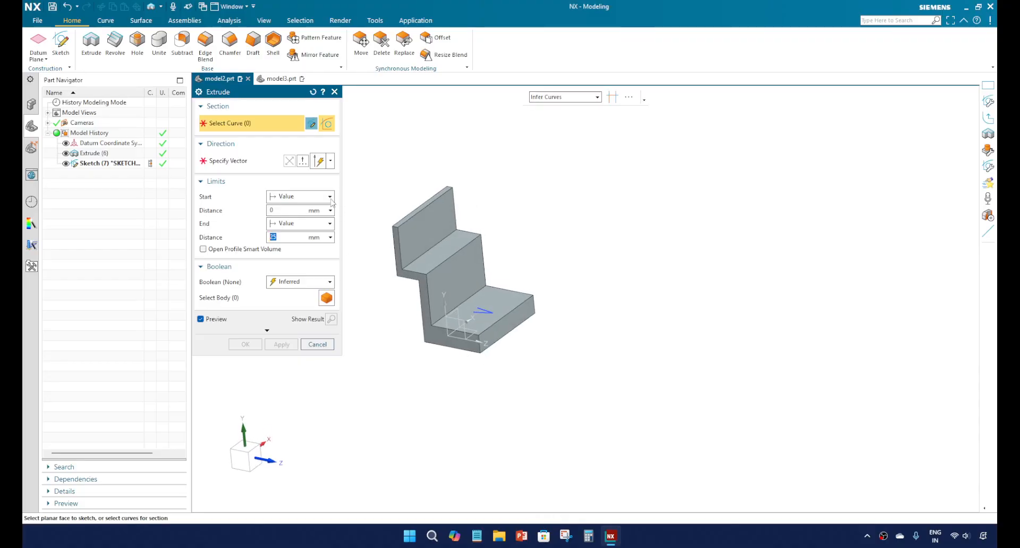
pyautogui.click(232, 251)
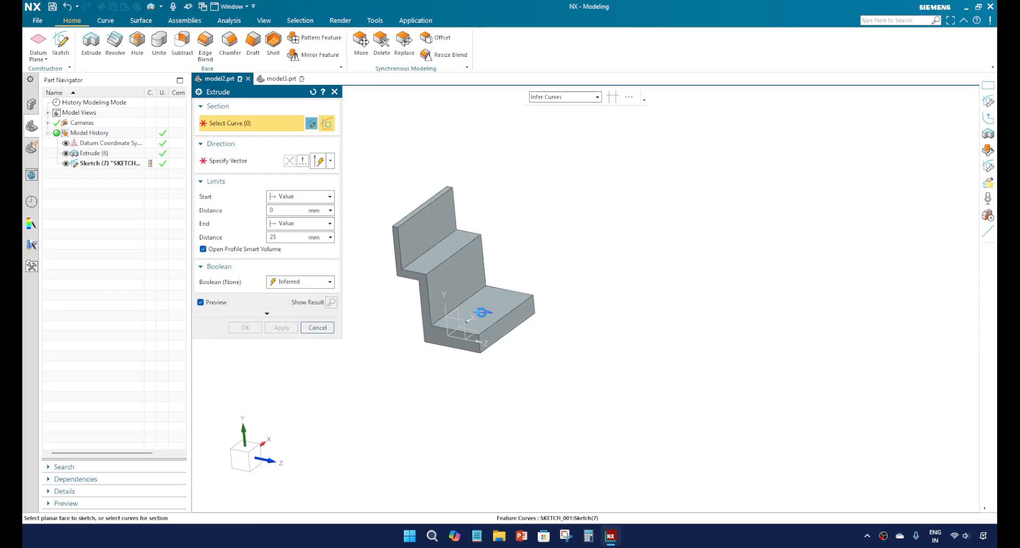
pyautogui.click(481, 308)
pyautogui.scroll(-5, 425, 303)
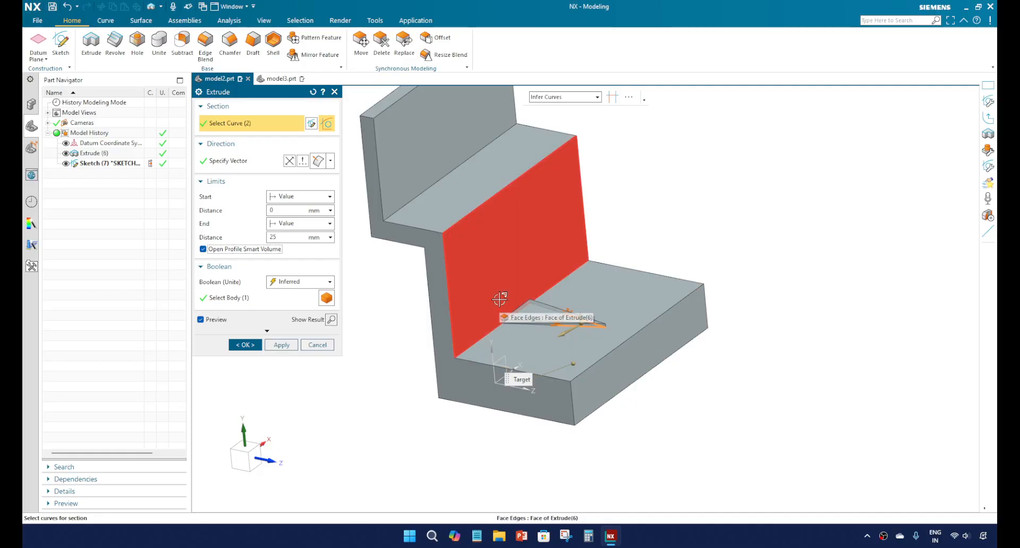
pyautogui.scroll(3, 531, 335)
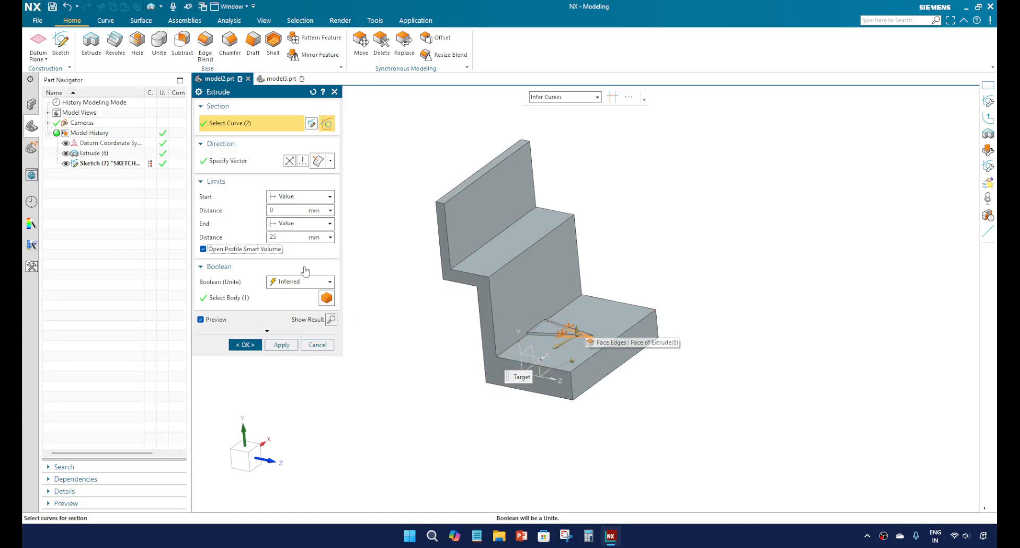
# Step: Set the open-profile extrusion's end distance to 100 mm, and extend it up the stepped body to 850 mm and finally 1400 mm
pyautogui.click(313, 238)
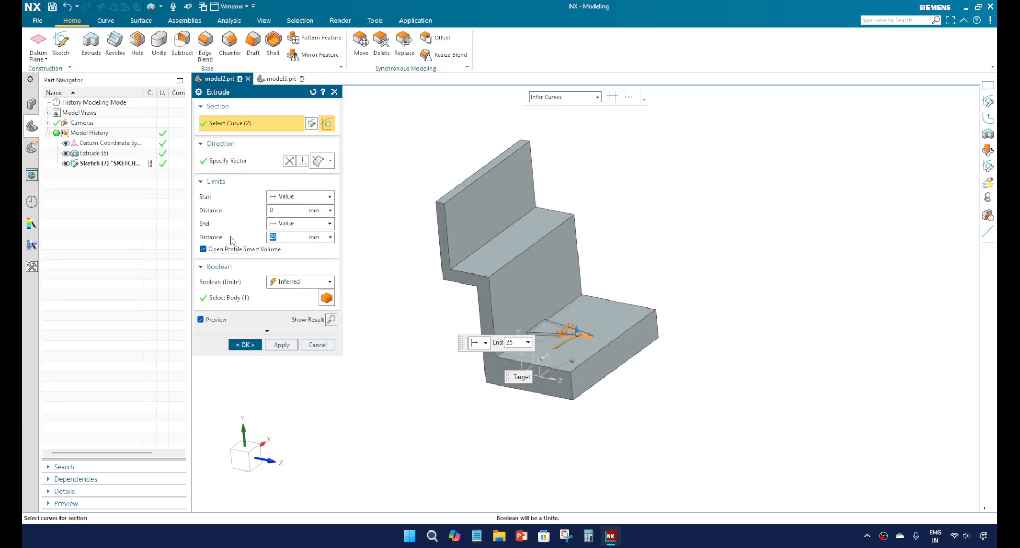
pyautogui.write('100')
pyautogui.press('Return')
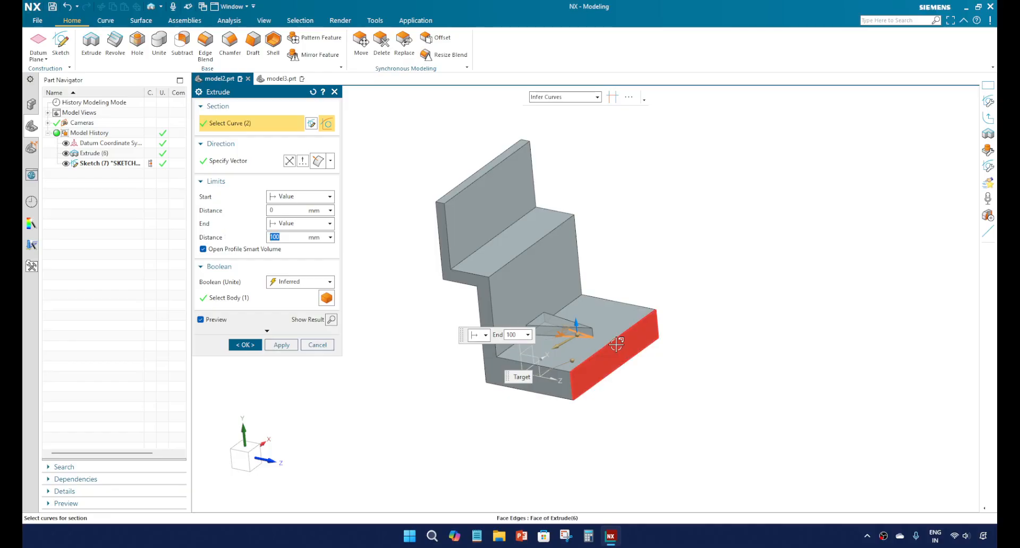
pyautogui.moveTo(577, 319); pyautogui.dragTo(568, 253)
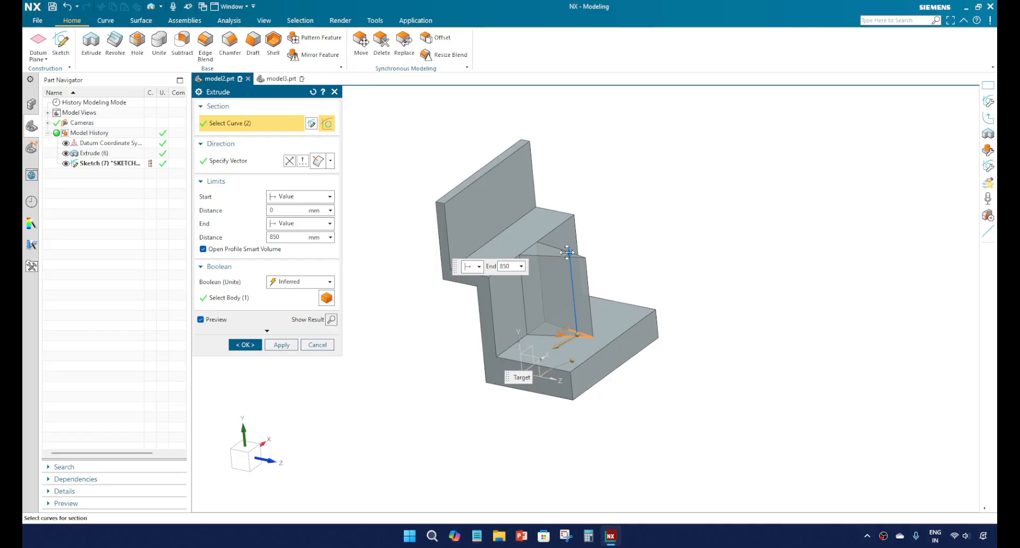
pyautogui.moveTo(567, 252); pyautogui.dragTo(562, 200)
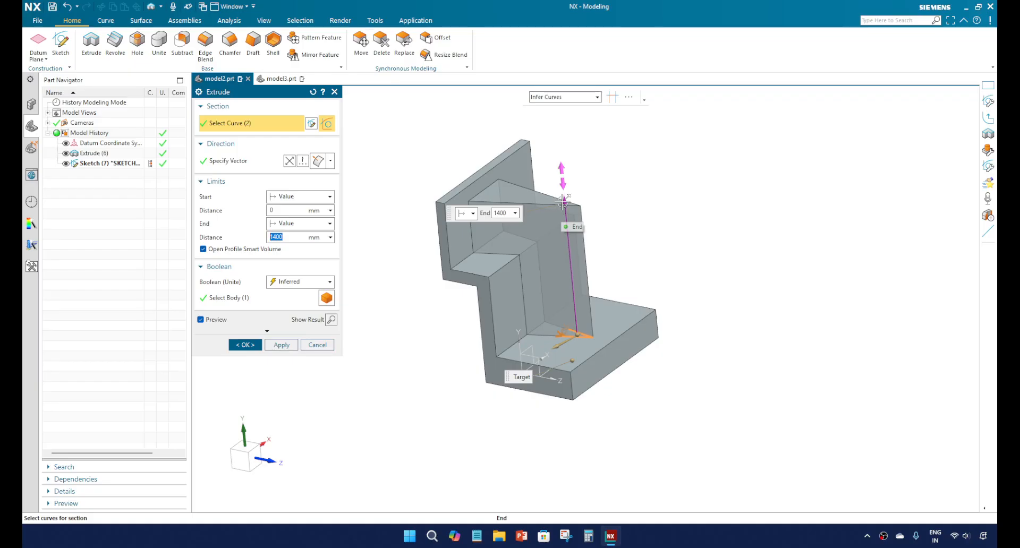
# Step: Set the open-profile extrusion's Boolean to Subtract and inspect the cut preview through the stepped body
pyautogui.click(329, 283)
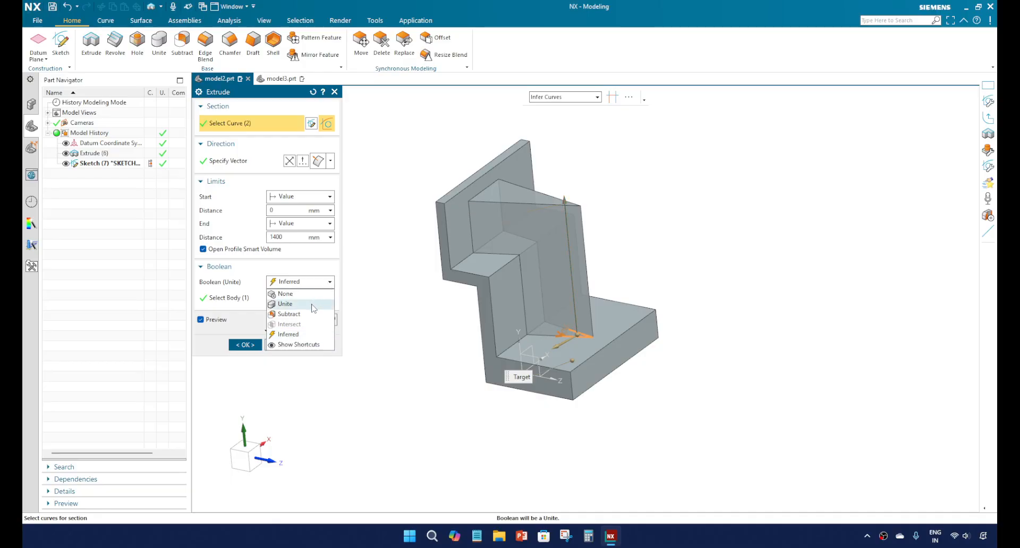
pyautogui.click(290, 314)
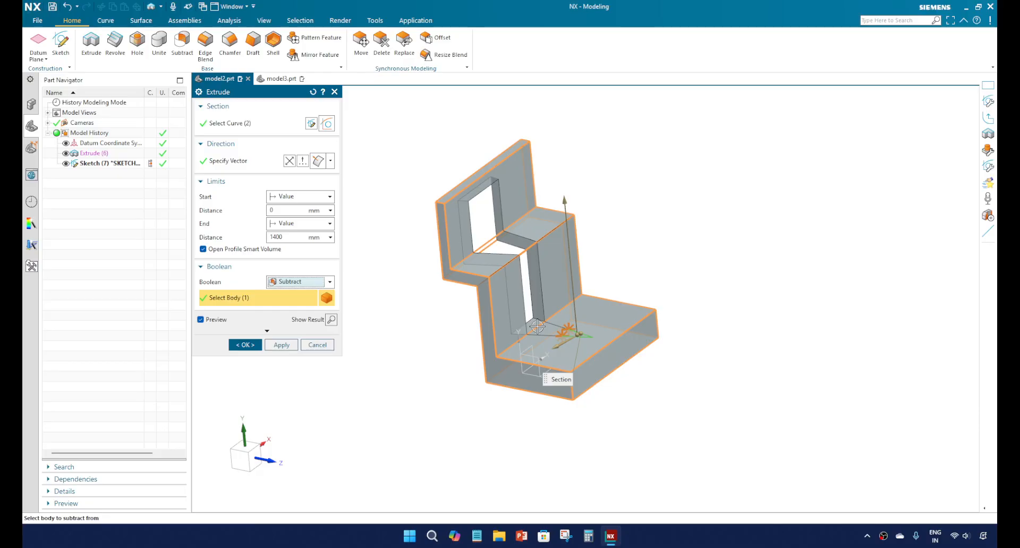
pyautogui.moveTo(538, 327)
pyautogui.mouseDown(button='middle')
pyautogui.moveTo(485, 353)
pyautogui.moveTo(520, 328)
pyautogui.mouseUp(button='middle')
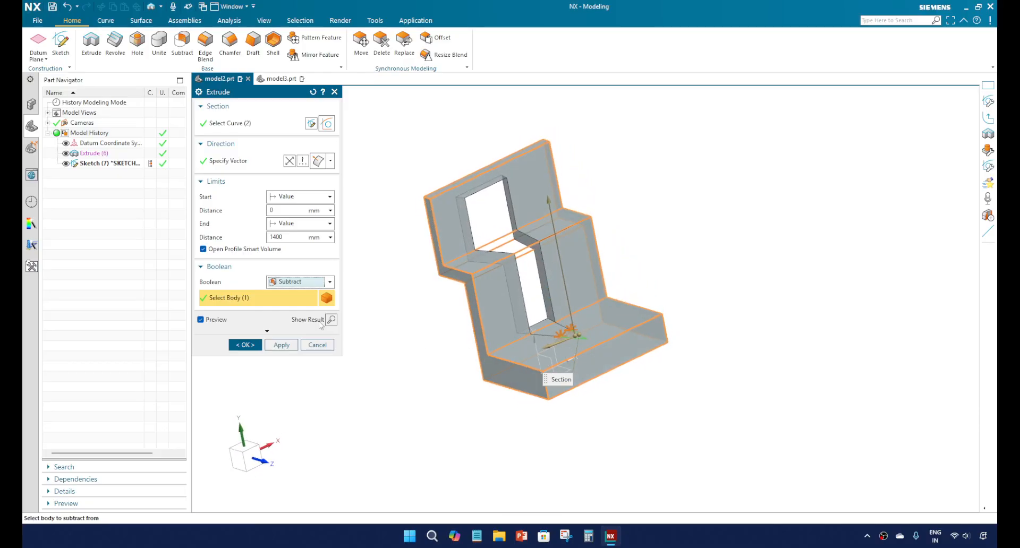
# Step: Change the extrusion's Boolean to Unite and finally to None, and inspect the preview against the stepped body
pyautogui.click(304, 283)
pyautogui.click(305, 300)
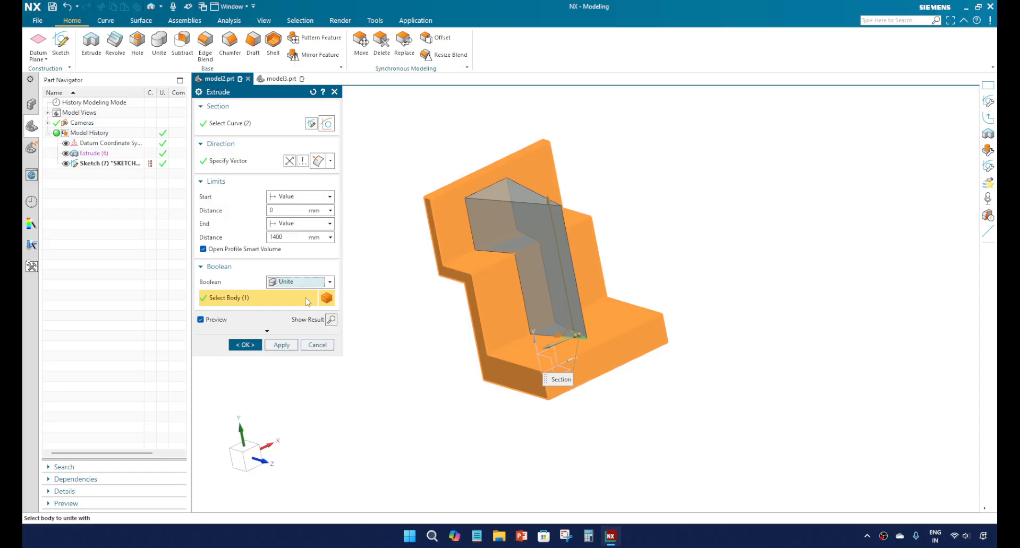
pyautogui.click(308, 283)
pyautogui.click(310, 291)
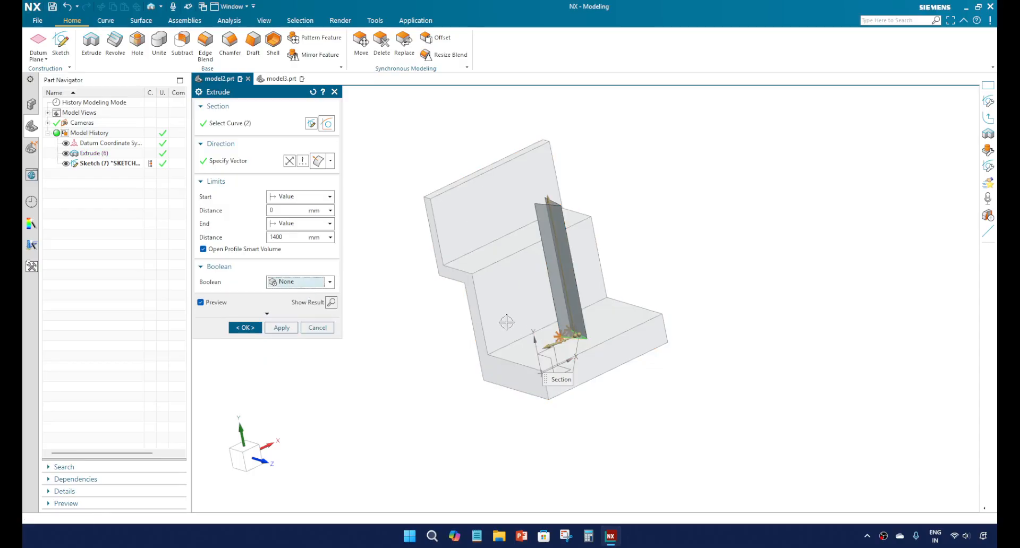
pyautogui.moveTo(508, 323)
pyautogui.mouseDown(button='middle')
pyautogui.moveTo(513, 338)
pyautogui.moveTo(515, 320)
pyautogui.mouseUp(button='middle')
# Step: Preview the 1400 mm extrusion with Boolean Unite once more, return it to Subtract, and inspect the openings from another angle
pyautogui.click(319, 287)
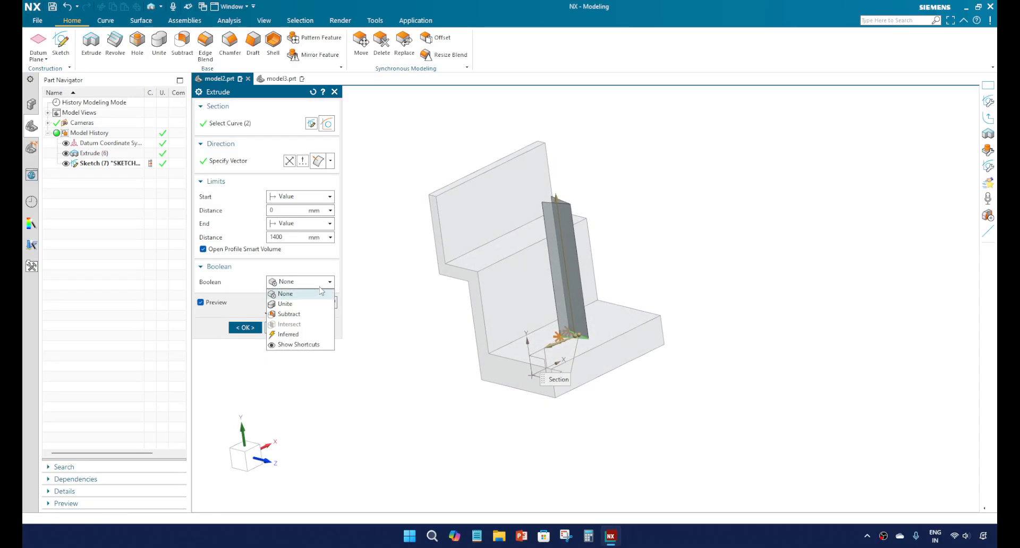
pyautogui.click(311, 304)
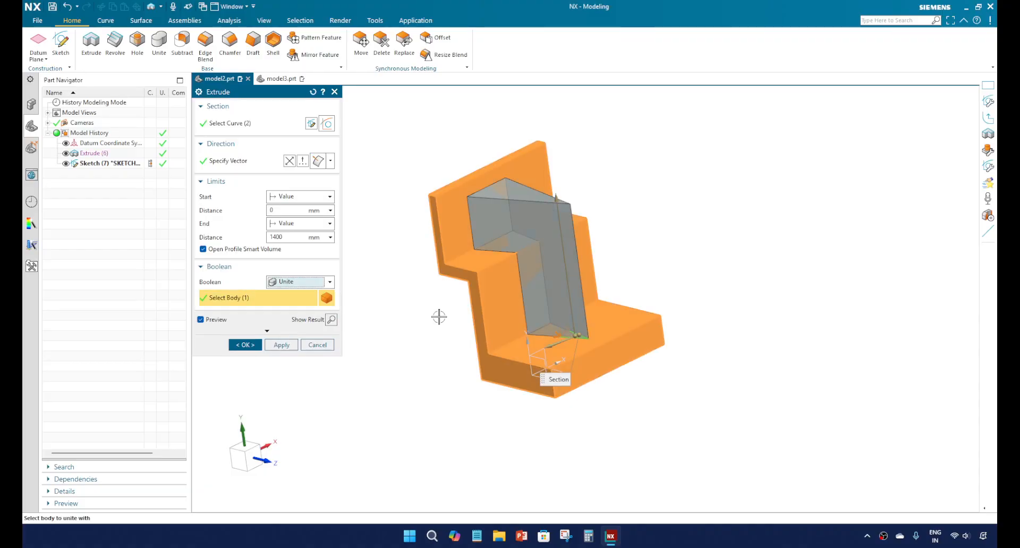
pyautogui.click(326, 282)
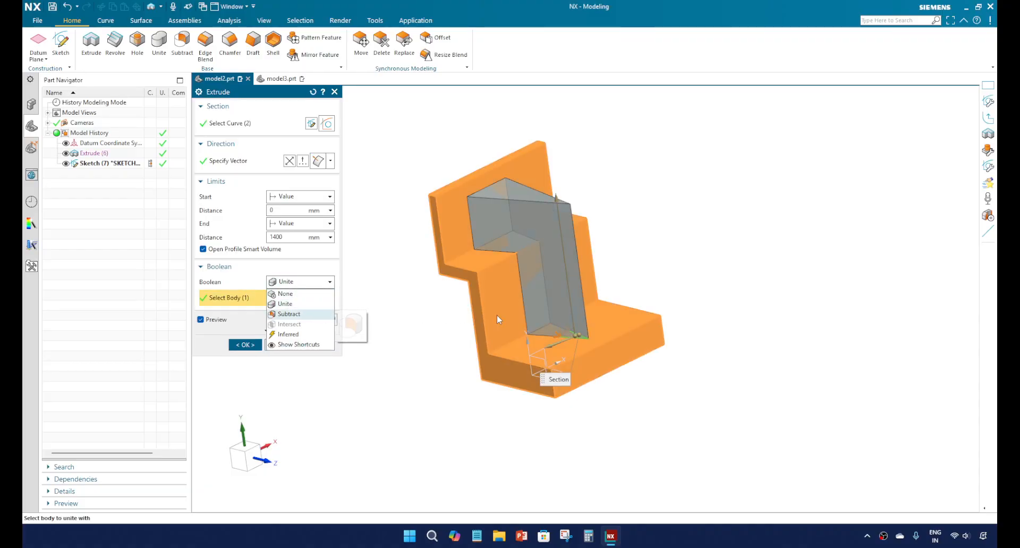
pyautogui.click(299, 316)
pyautogui.moveTo(488, 321)
pyautogui.mouseDown(button='middle')
pyautogui.moveTo(467, 337)
pyautogui.moveTo(497, 314)
pyautogui.mouseUp(button='middle')
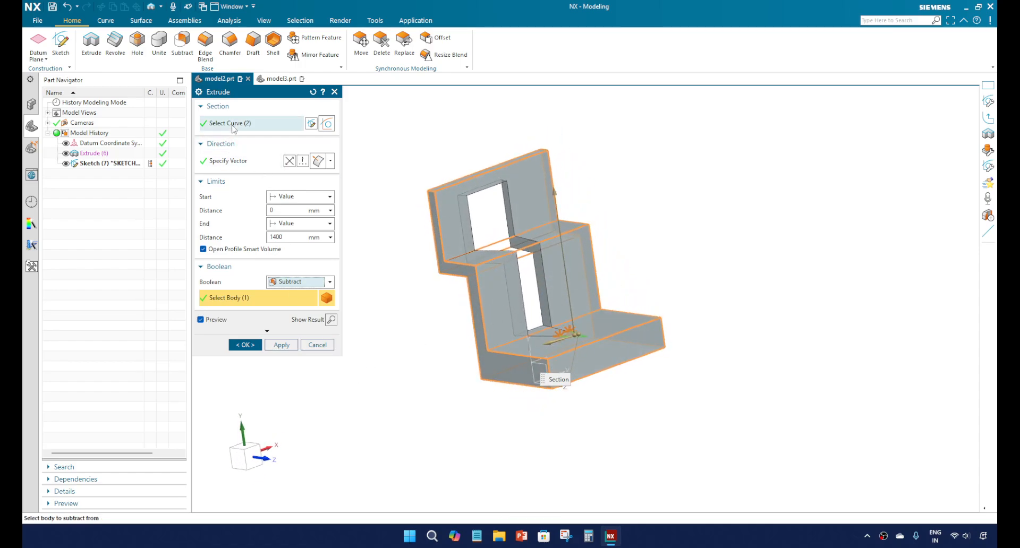
# Step: Cancel the open-profile extrusion and minimize the modeling window to show the desktop
pyautogui.click(328, 347)
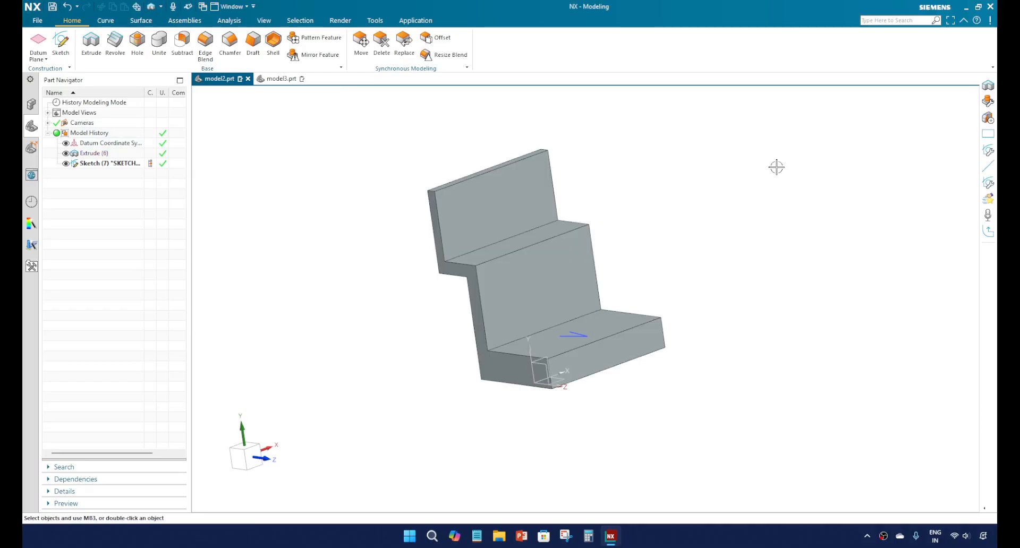
pyautogui.click(968, 7)
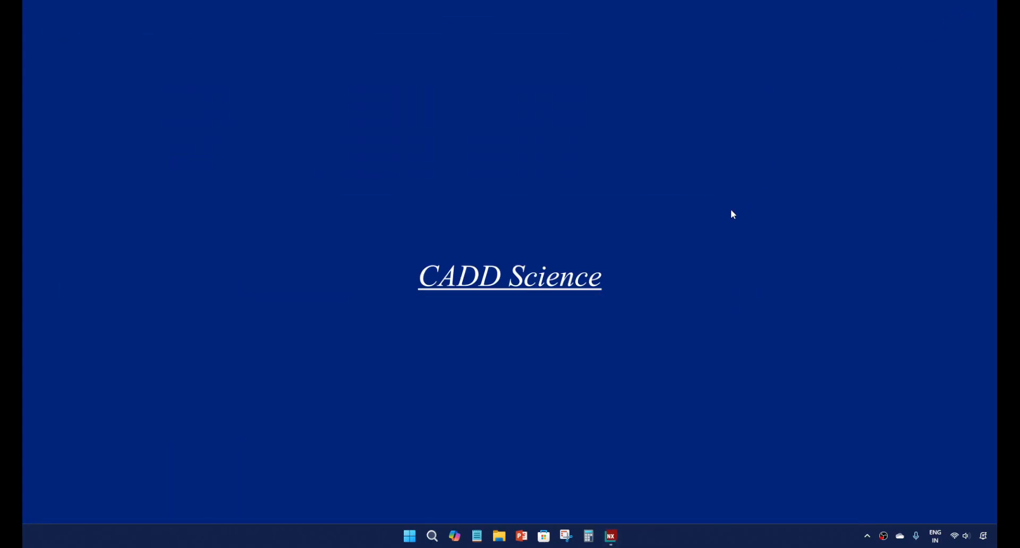